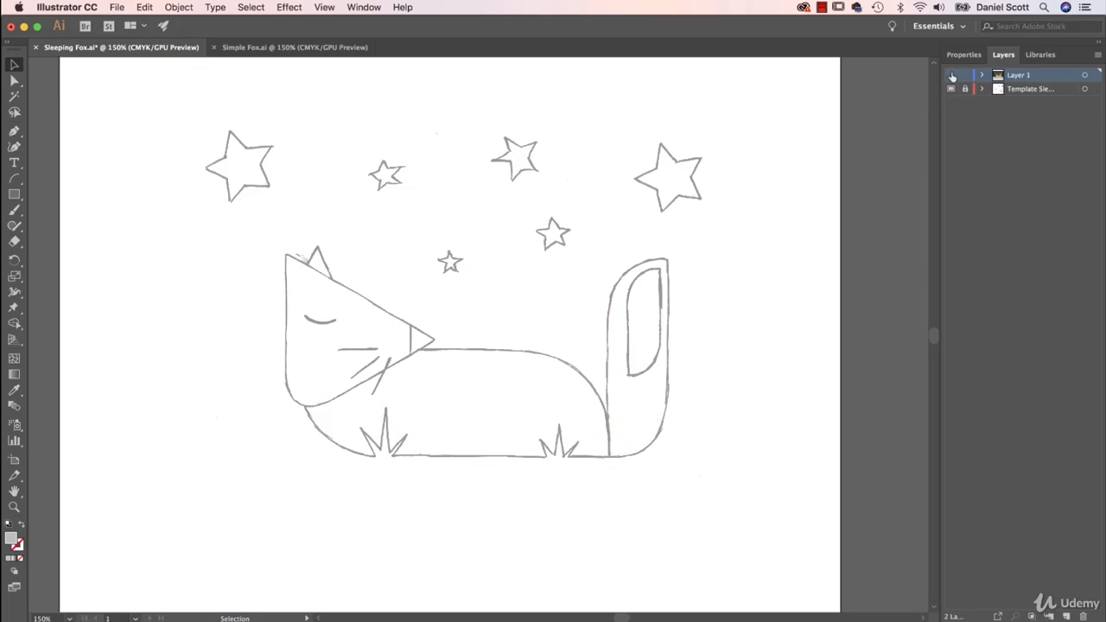
Hide Layer 1 to view the template sketch beneath the finished fox artwork, and show the layer again
click(950, 76)
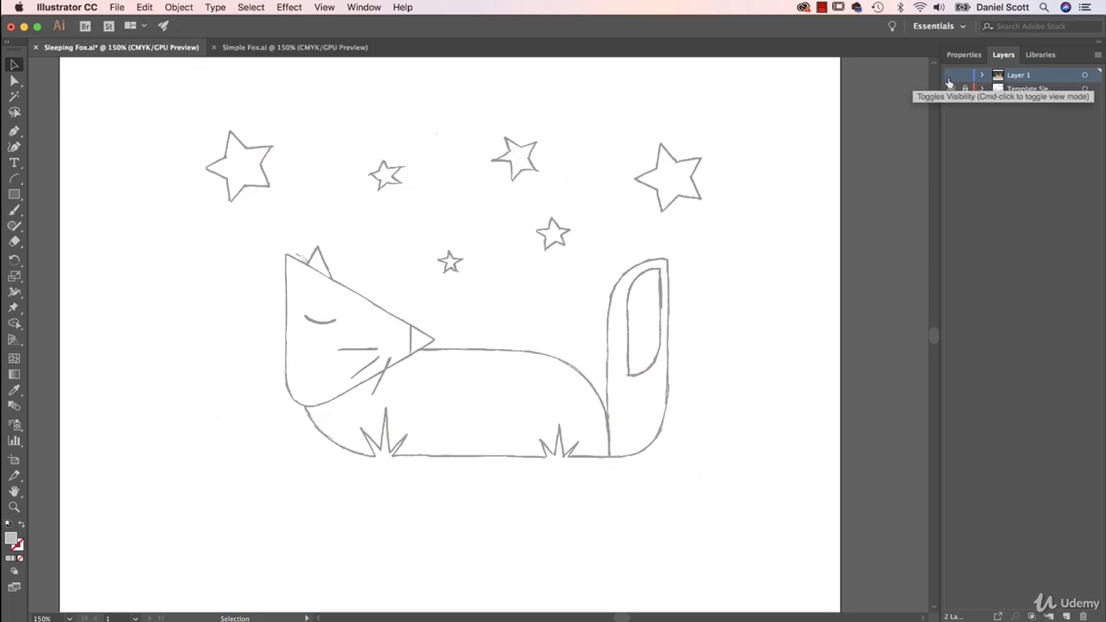
click(950, 76)
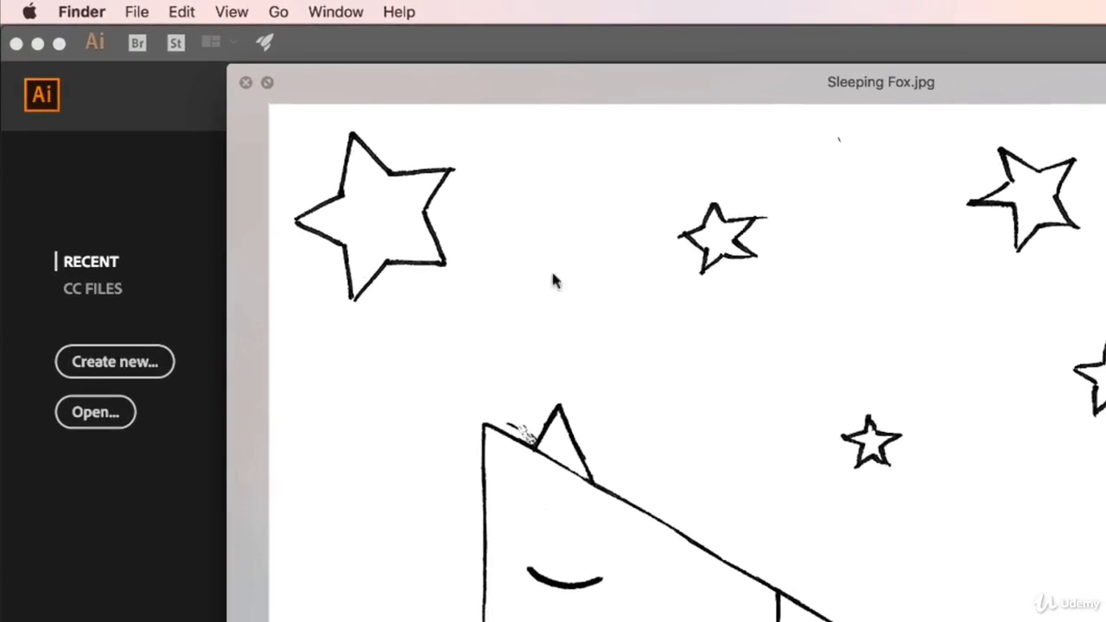
Switch to Illustrator and create a new Letter-size print document in landscape orientation
click(107, 333)
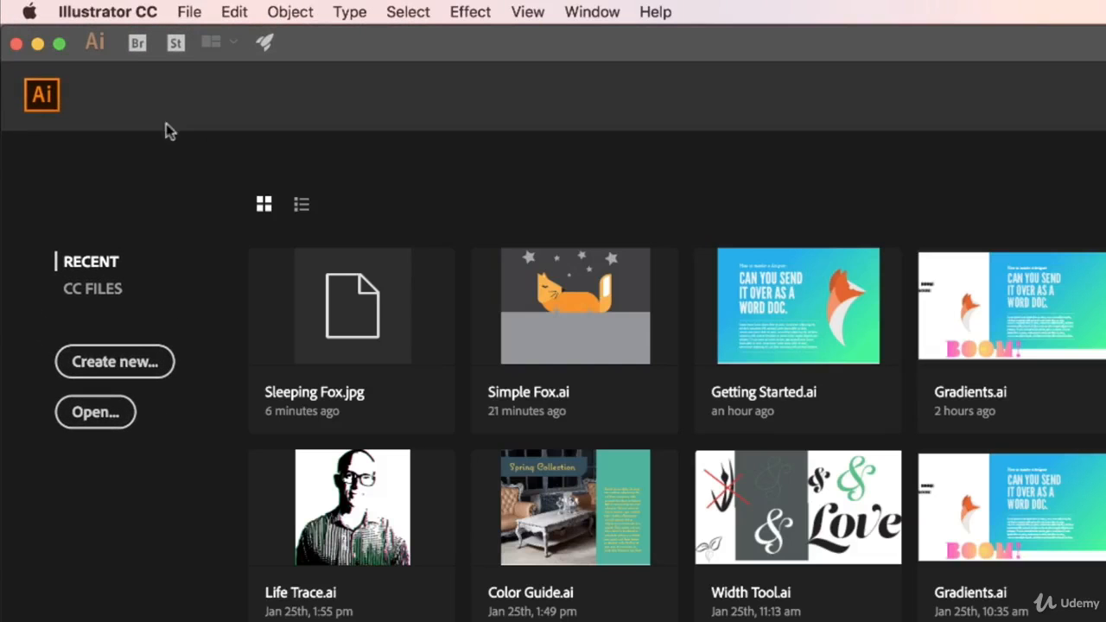
click(189, 12)
click(204, 38)
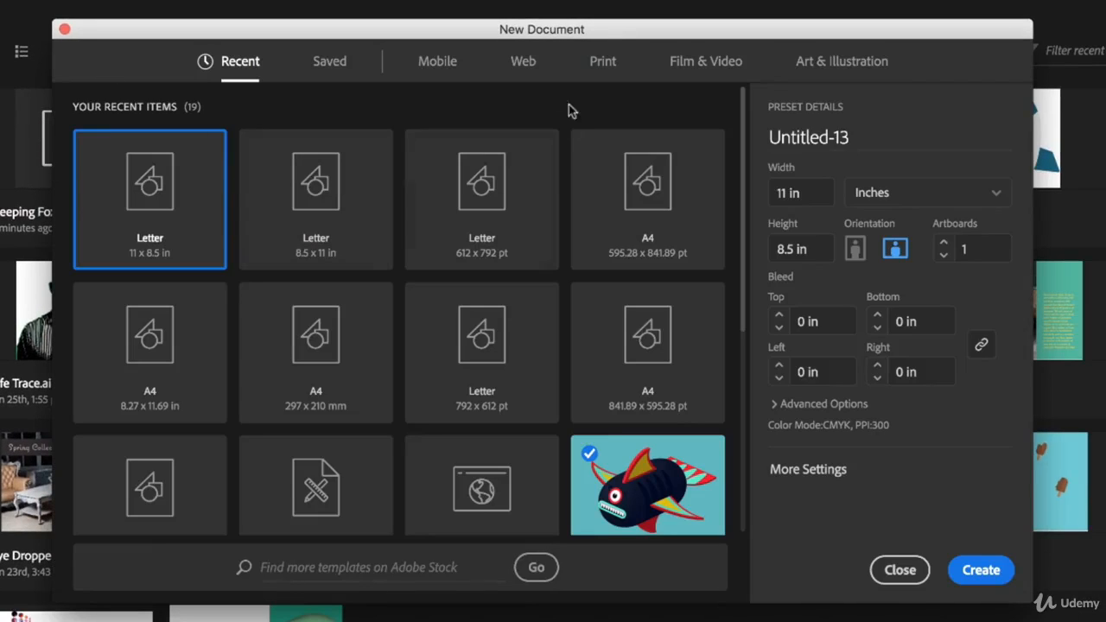
click(605, 63)
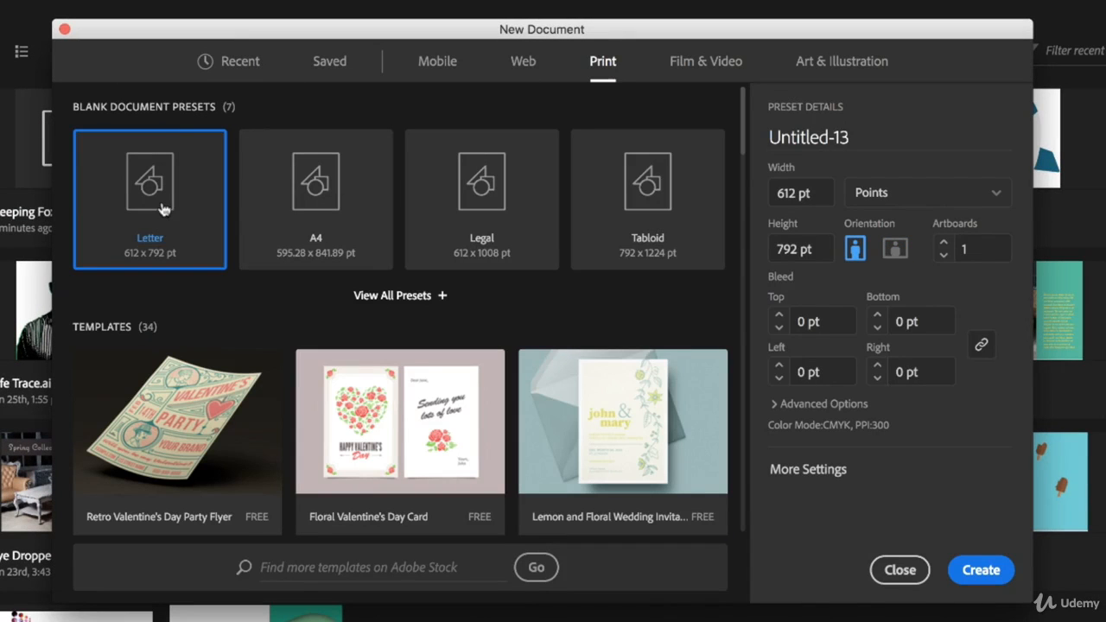
click(895, 249)
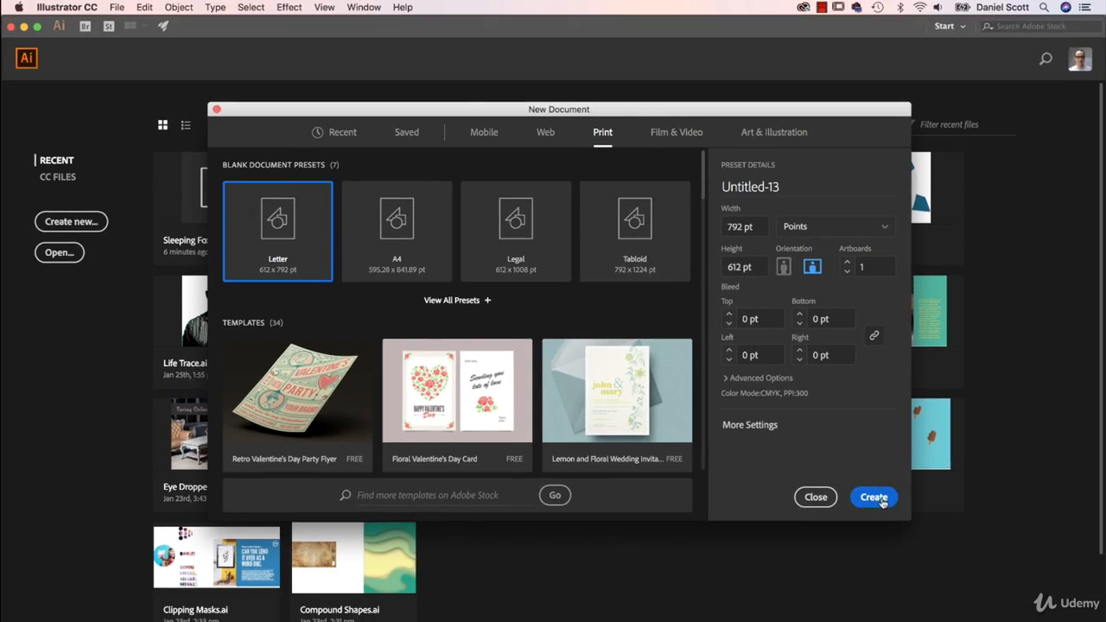
click(875, 498)
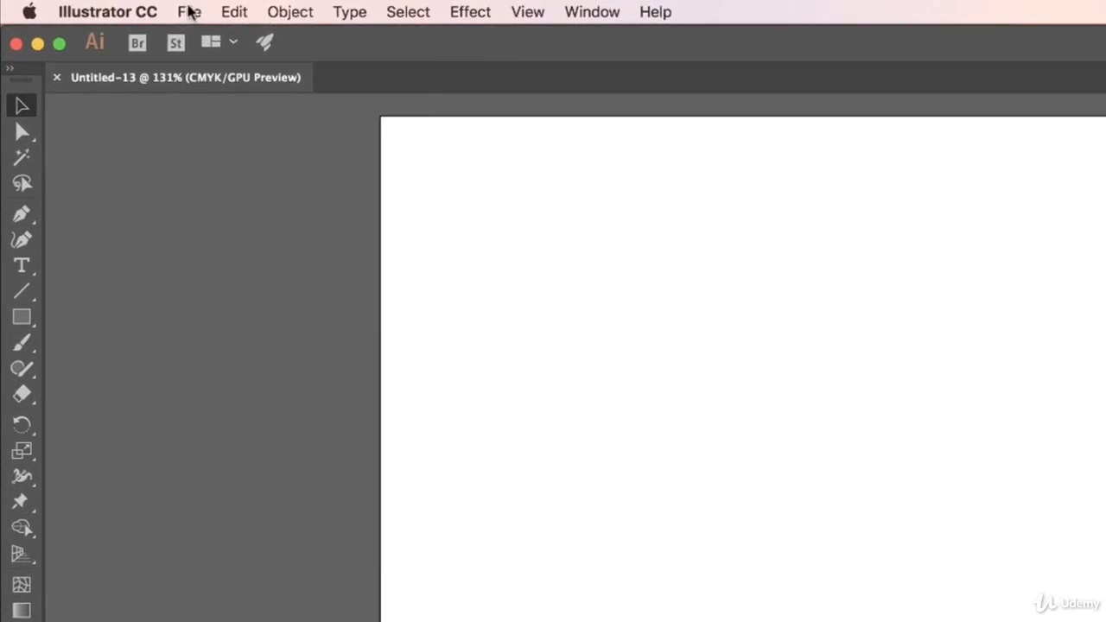
Start saving the document under a new name and create a Desktop folder called Illustrator Class Files for it
click(189, 12)
click(244, 173)
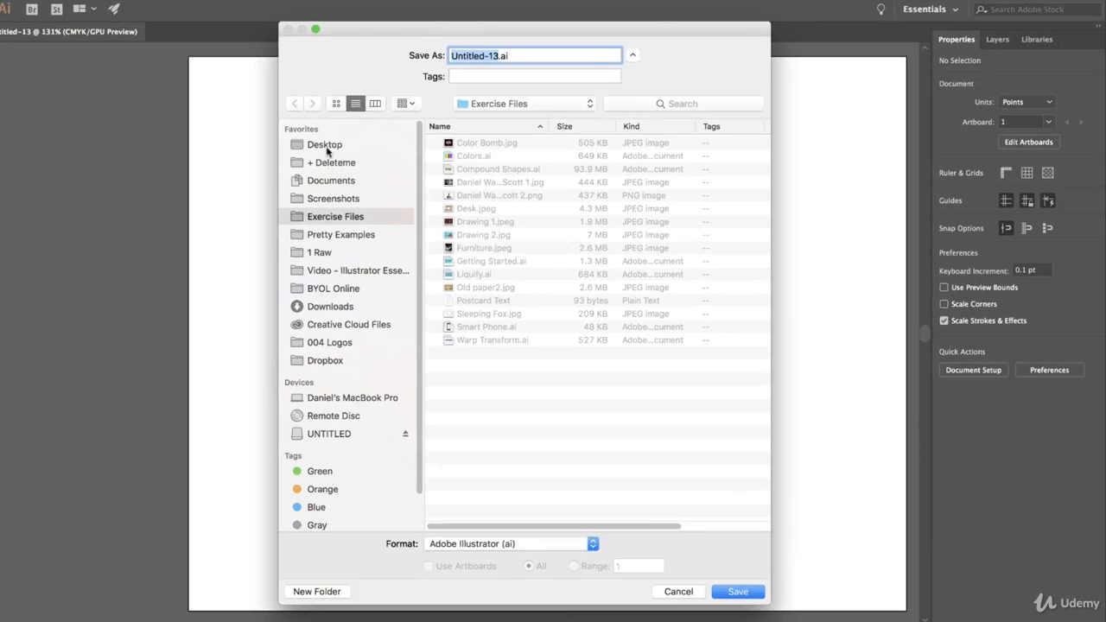
click(592, 253)
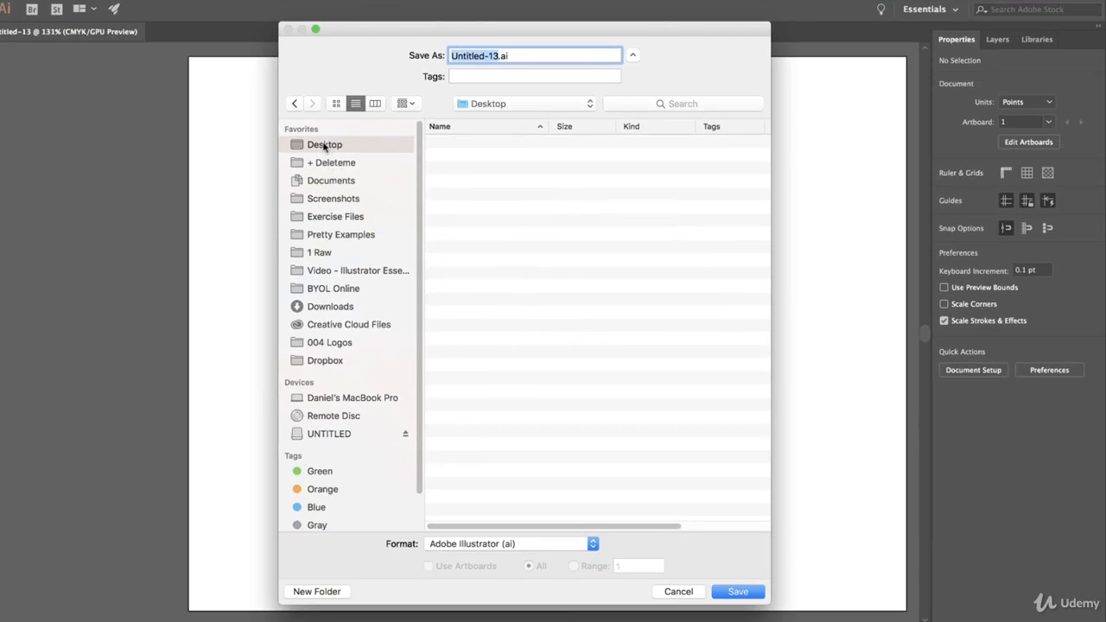
click(323, 591)
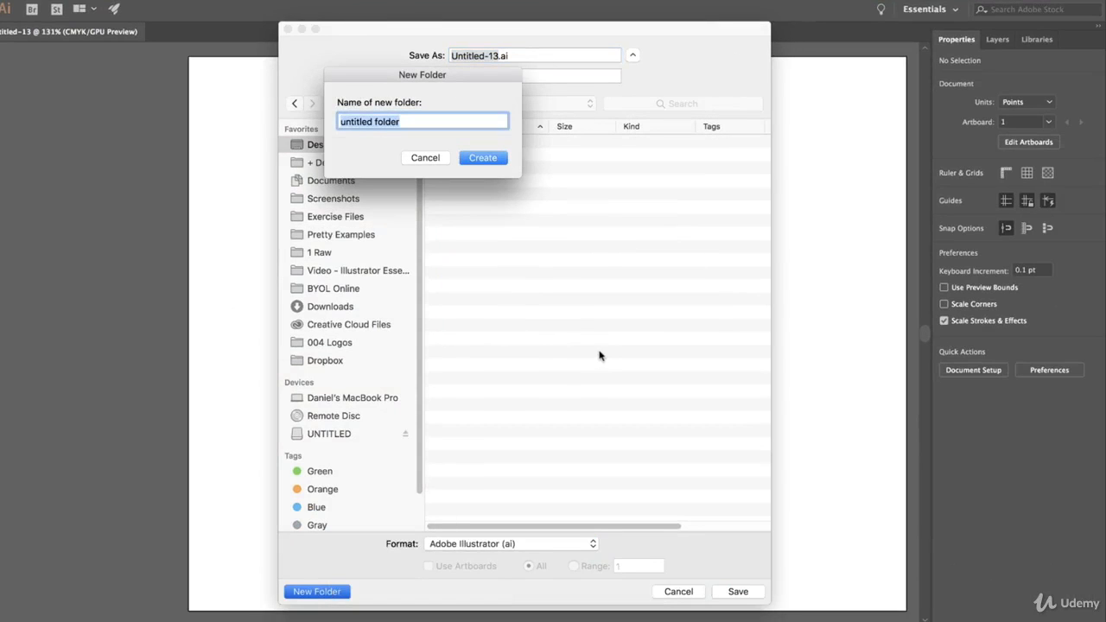
text(Illustrat)
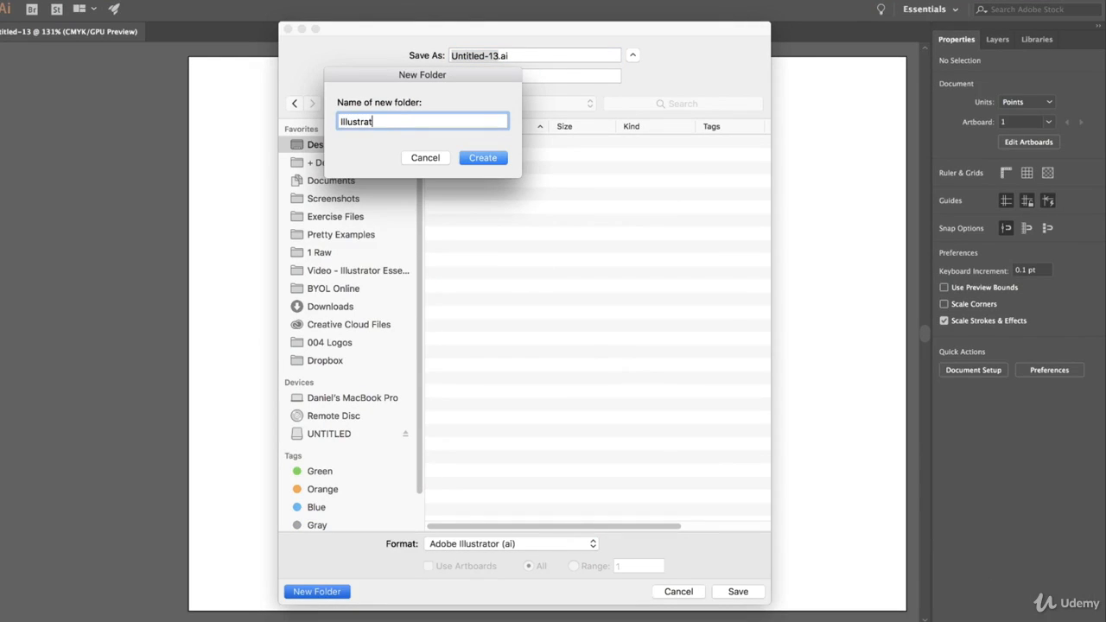
text(or Class Files)
click(488, 160)
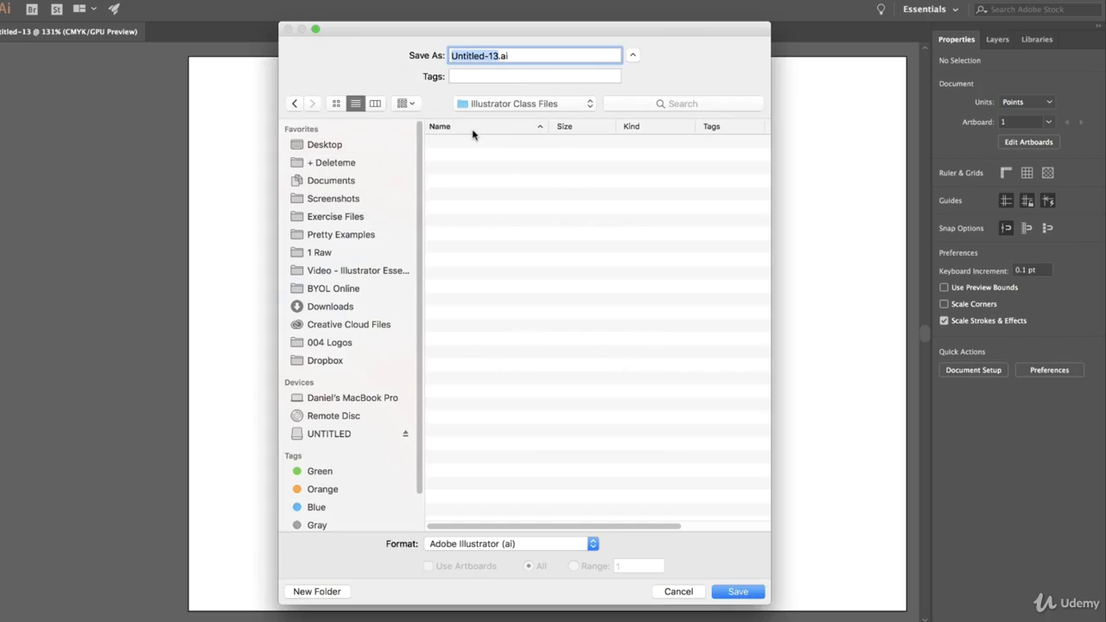
Save the document as Sleeping Fox in Adobe Illustrator format with the default Illustrator CC options
text(Sleeping Fox)
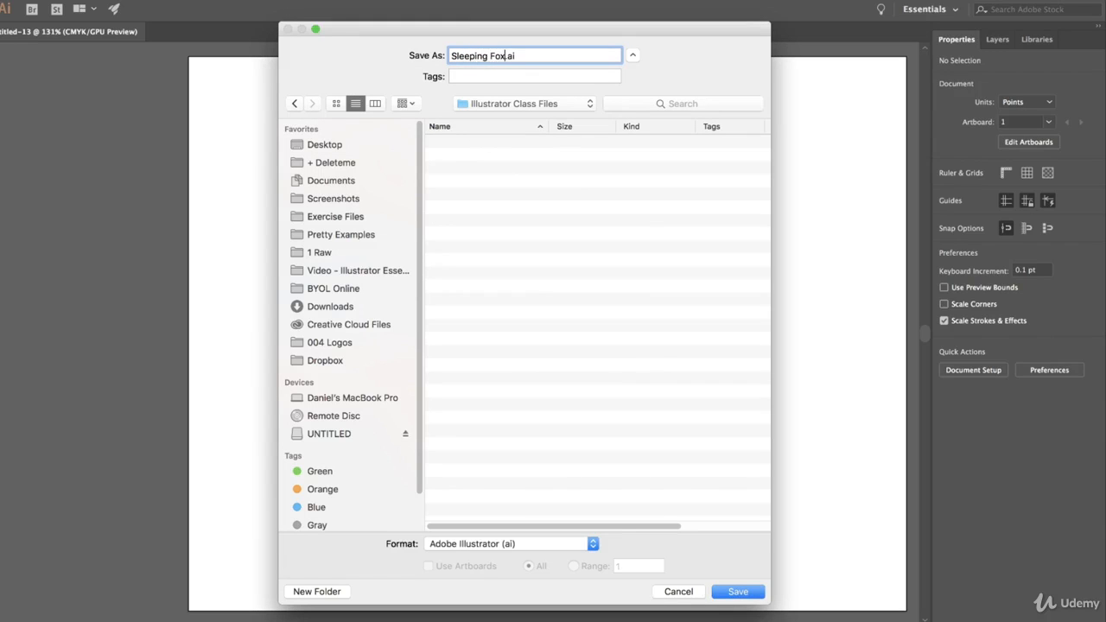
click(749, 591)
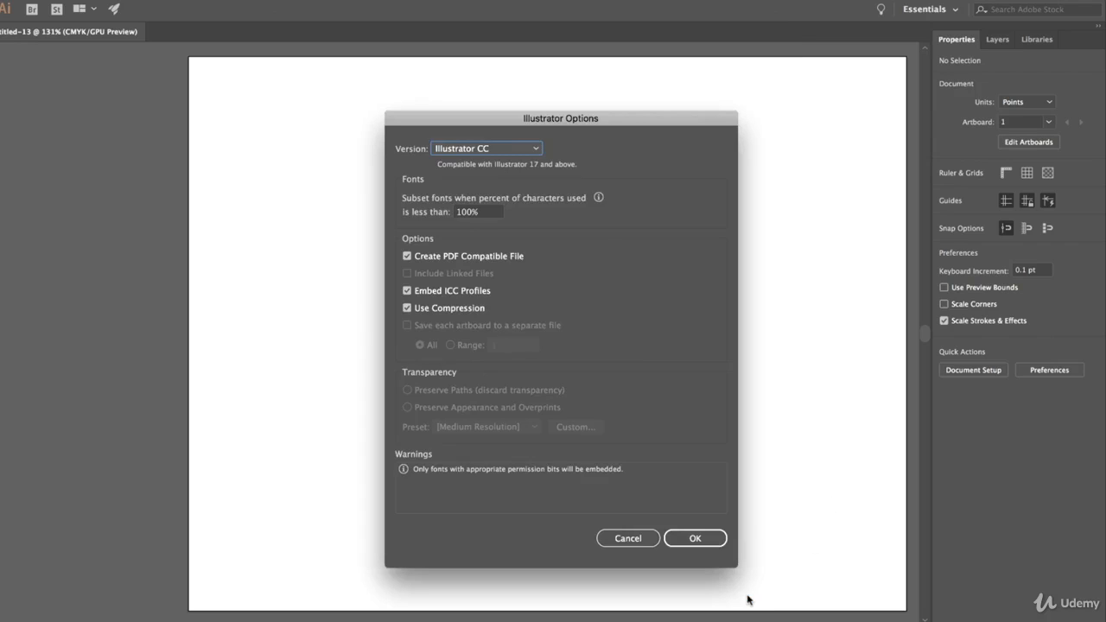
click(696, 538)
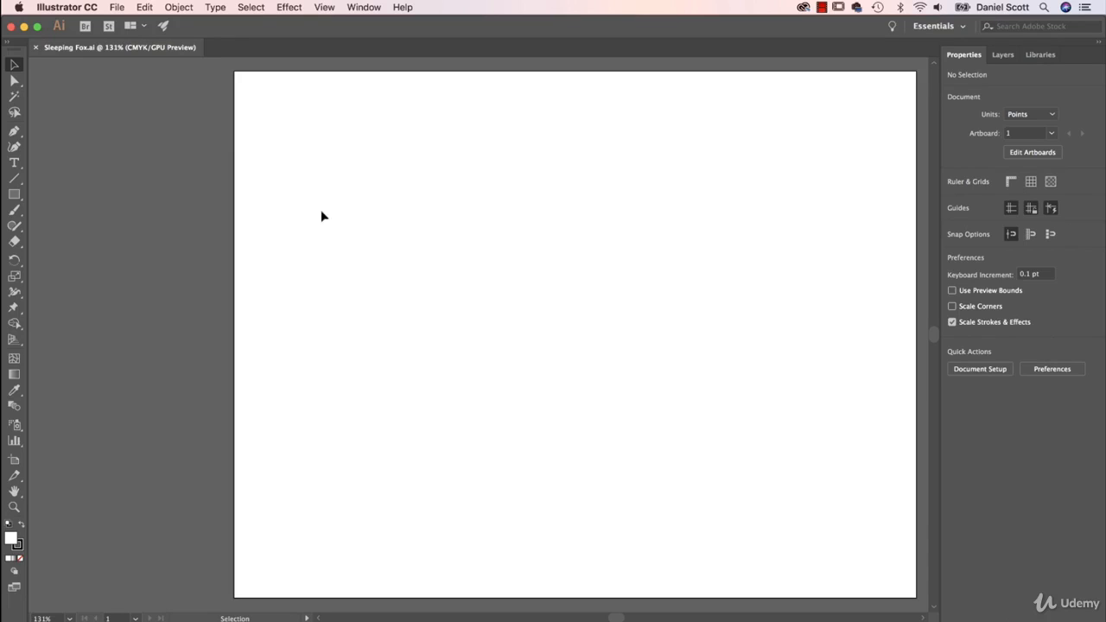
Place Sleeping Fox.jpg from the Exercise Files folder as a linked template and deselect it
click(117, 6)
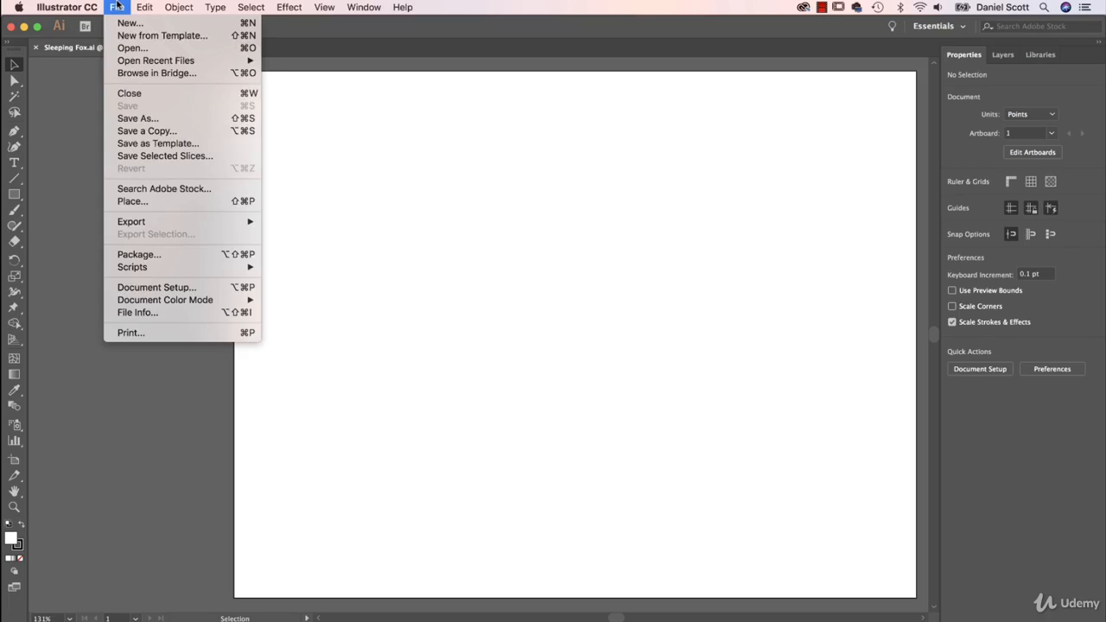
click(142, 201)
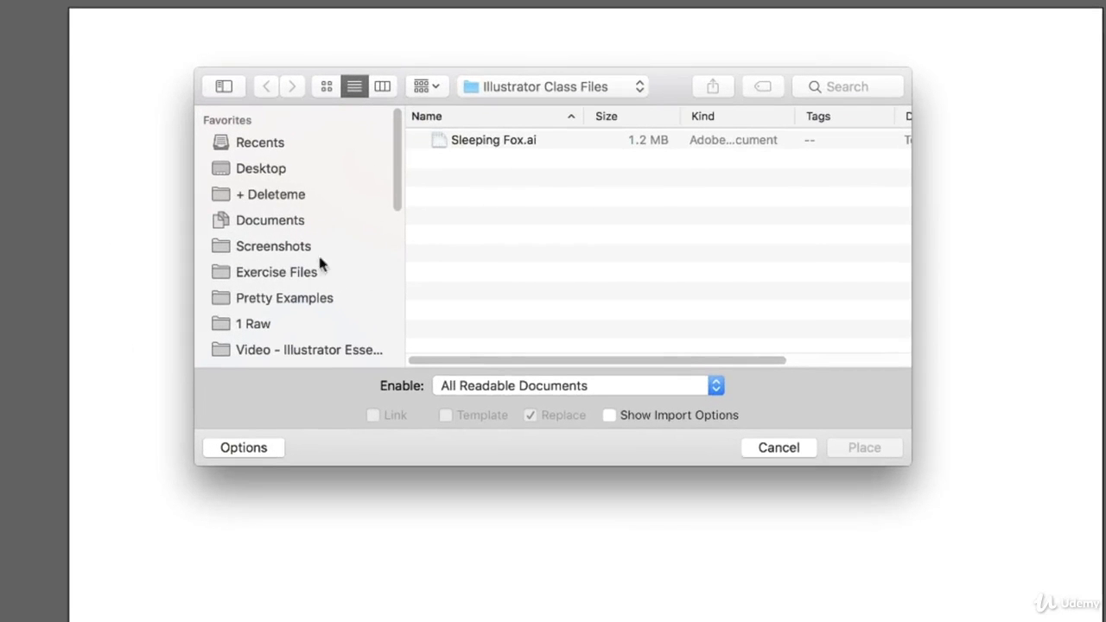
click(393, 250)
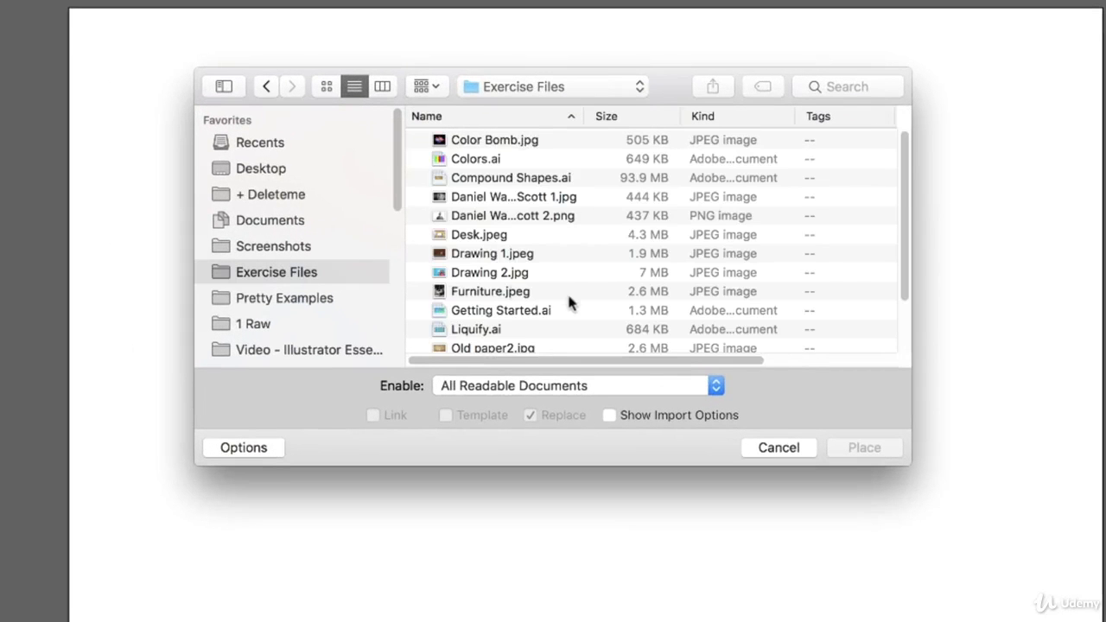
scroll(568, 303, down, 3)
click(492, 309)
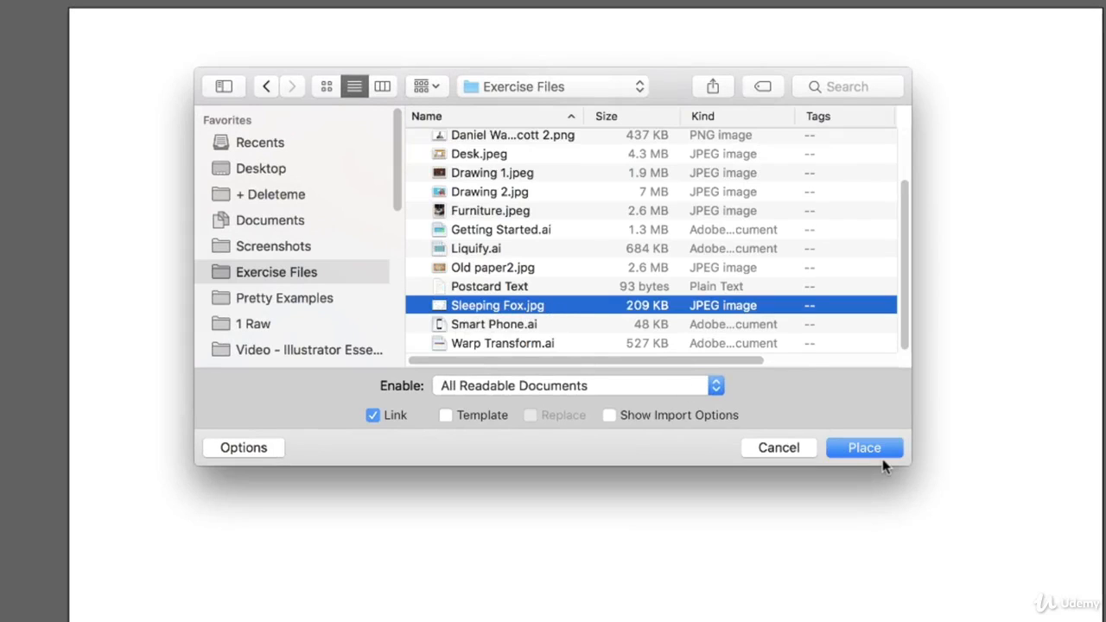
click(444, 416)
click(867, 447)
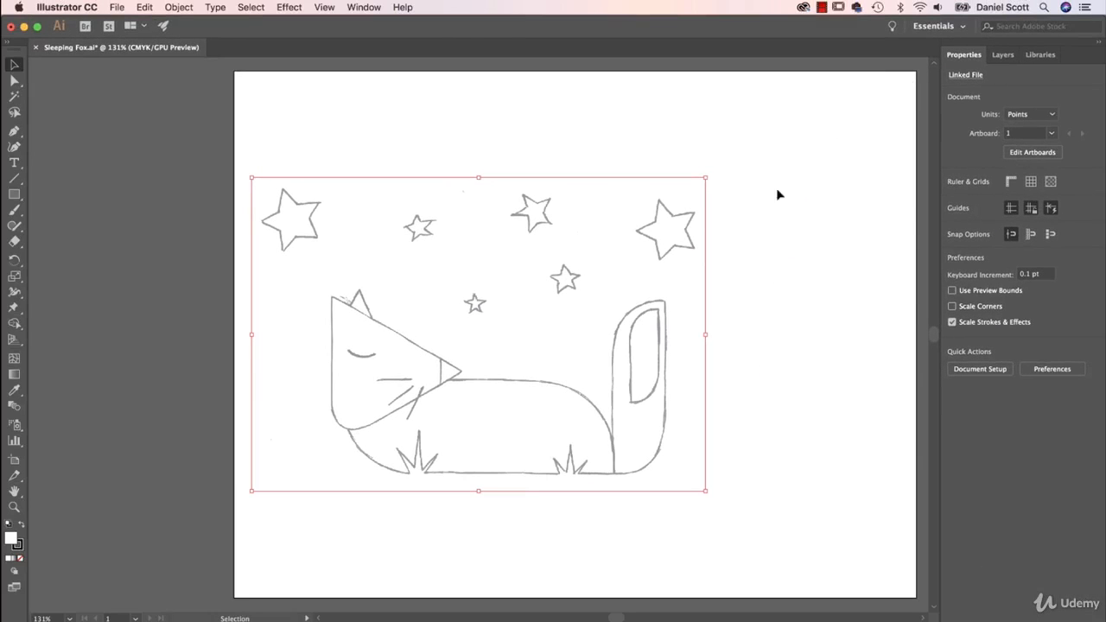
click(439, 141)
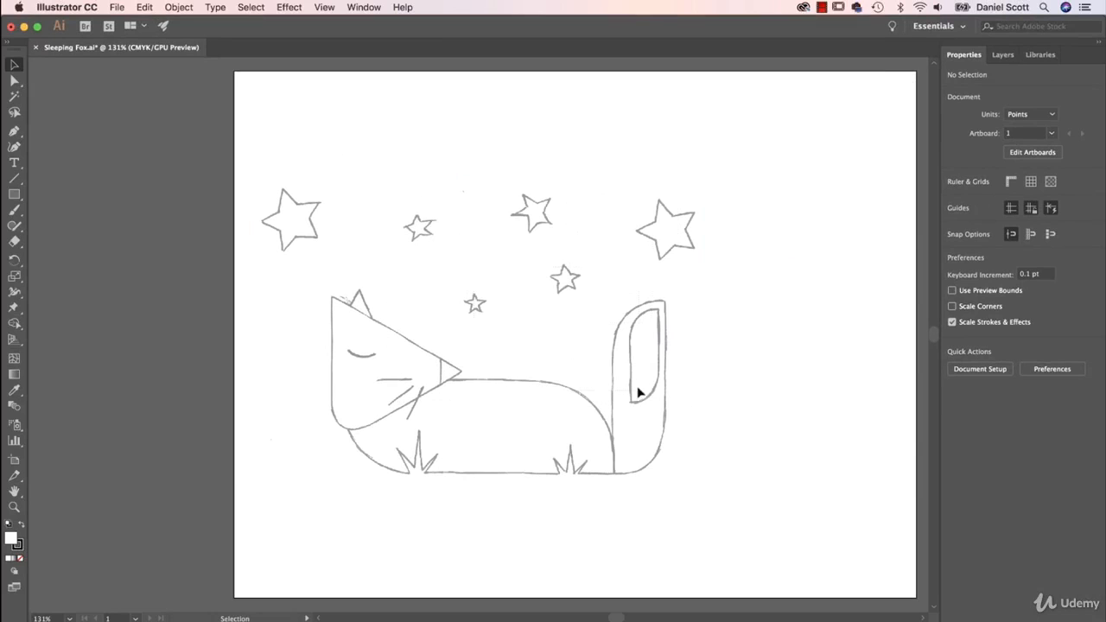
Unlock the template layer, move the fox sketch to the middle of the artboard, and lock the layer again
click(1004, 54)
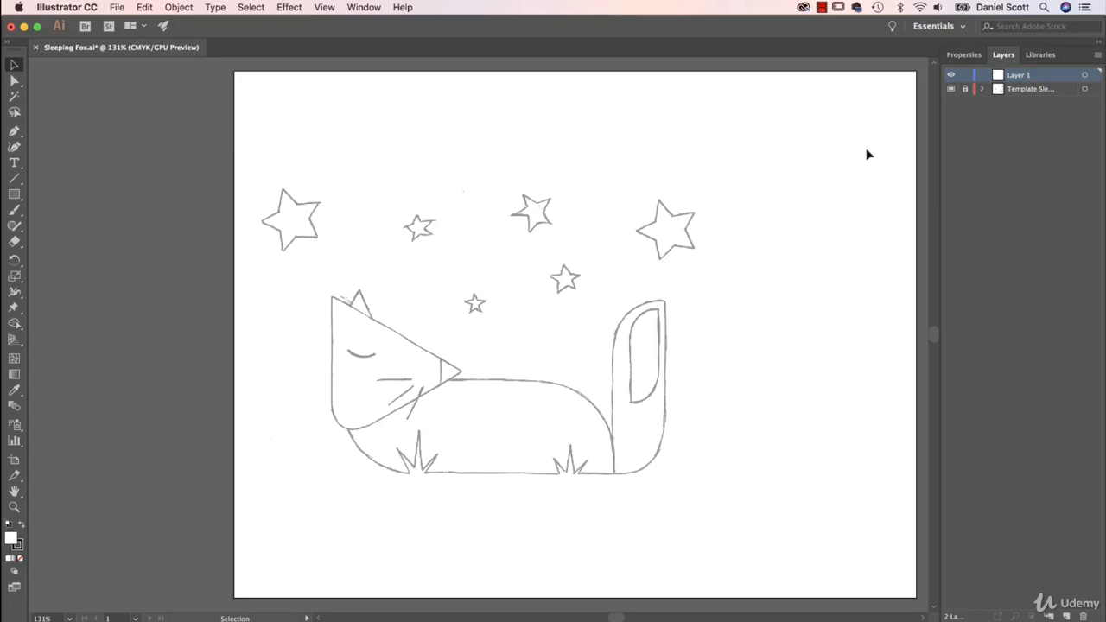
scroll(717, 337, right, 5)
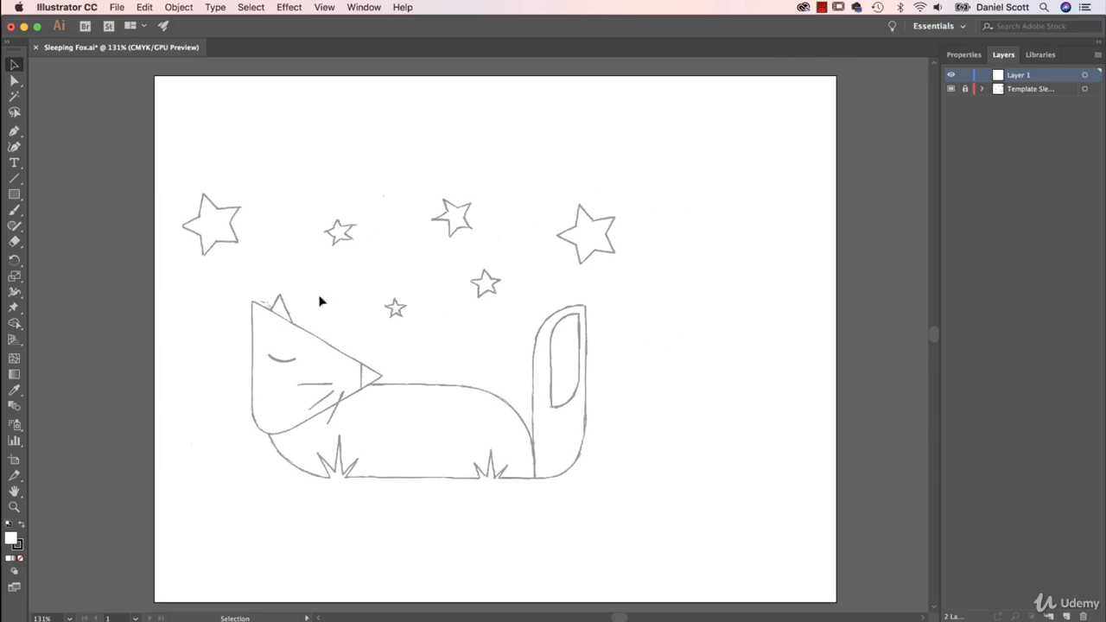
click(963, 93)
mouse_move(476, 366)
mouse_down()
mouse_move(565, 369)
mouse_move(617, 357)
mouse_up()
click(965, 89)
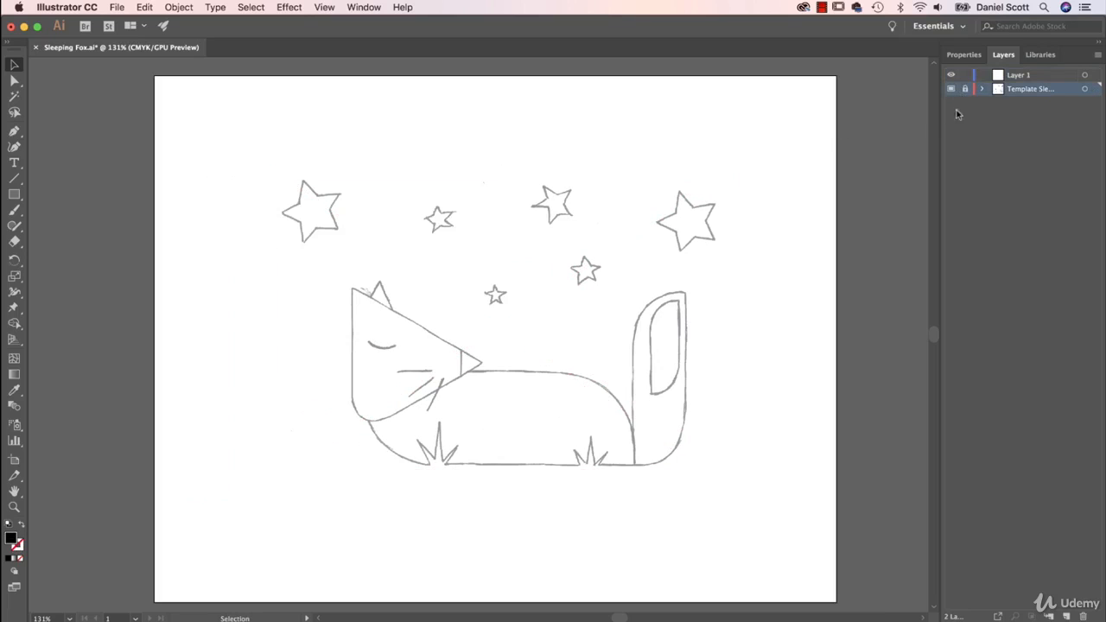
Make Layer 1 active and draw a rectangle of about 310 by 114 pt over the fox's body
click(1016, 76)
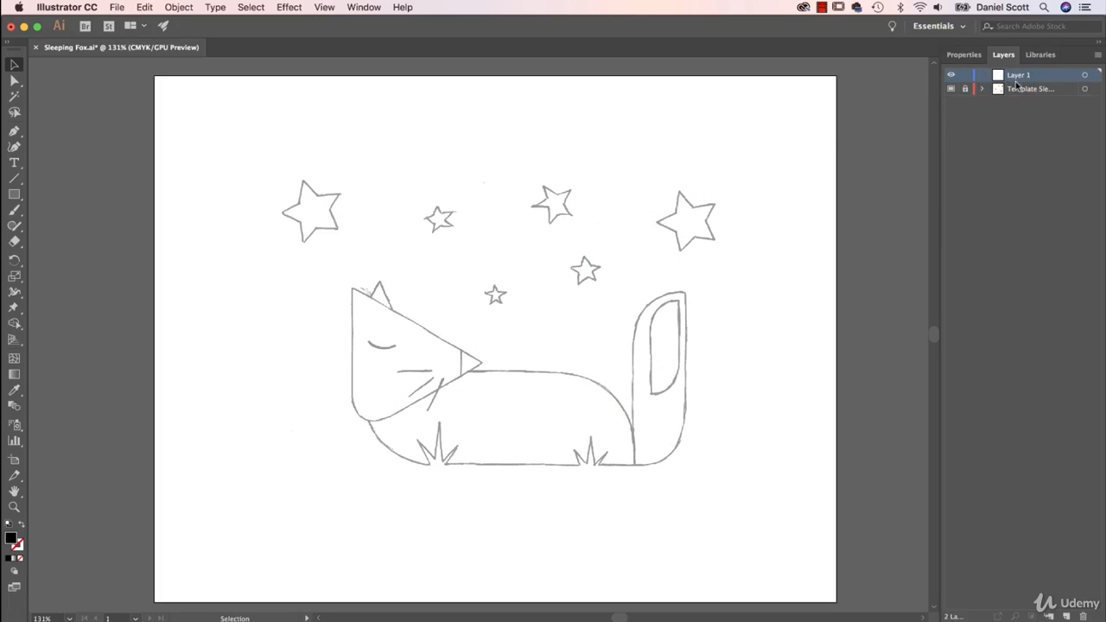
click(964, 54)
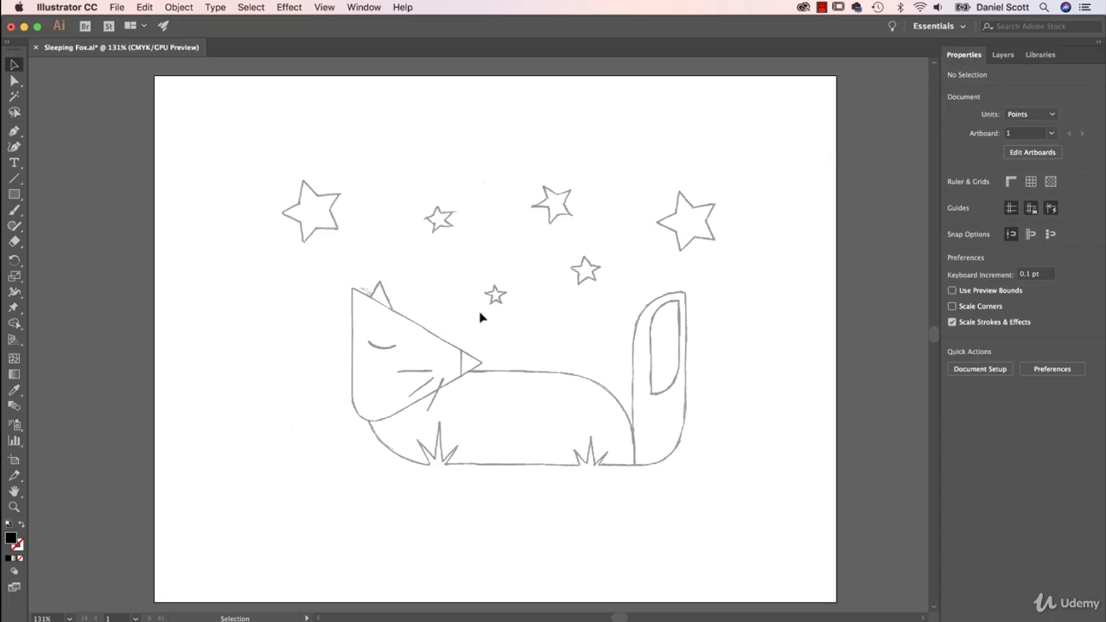
click(14, 193)
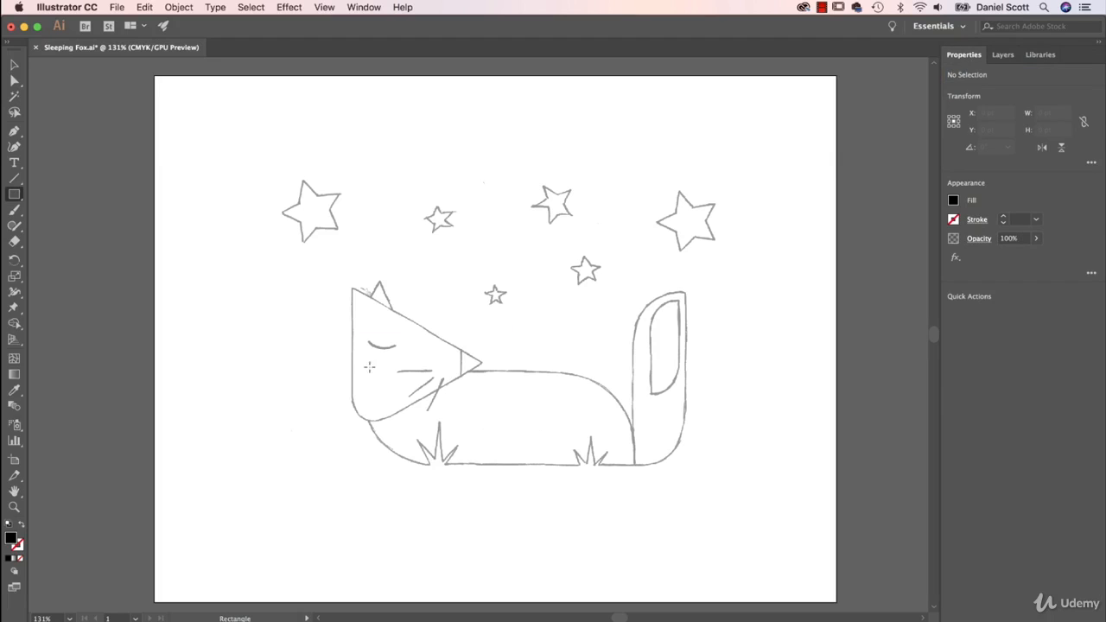
drag(369, 367, 637, 464)
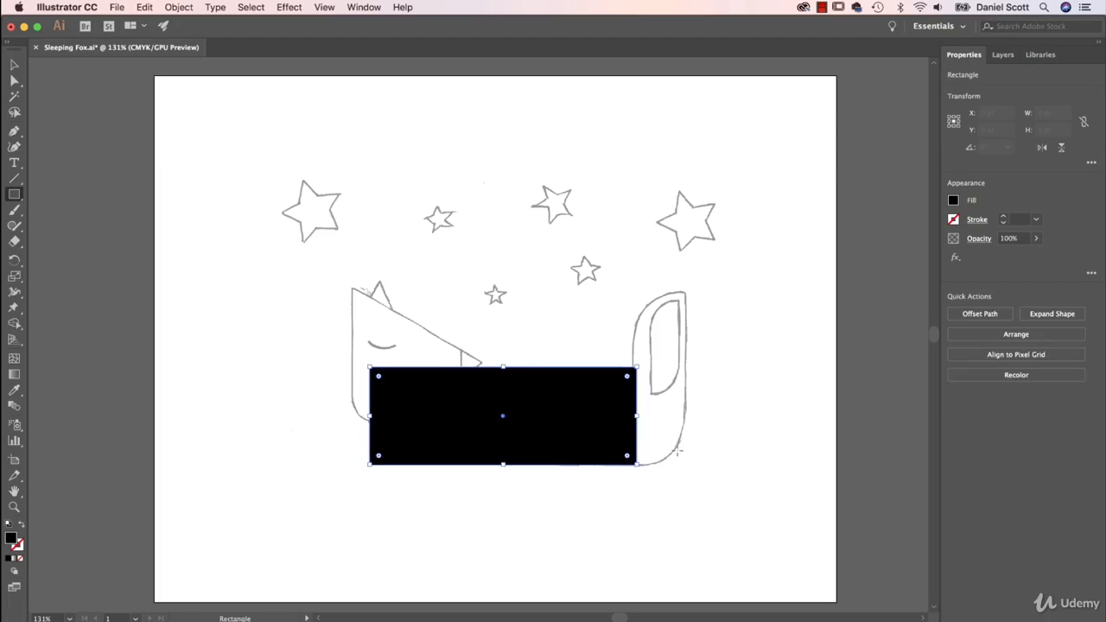
Resize the body rectangle to about 309 by 107 pt by adjusting its top and right edges to the sketch
click(14, 64)
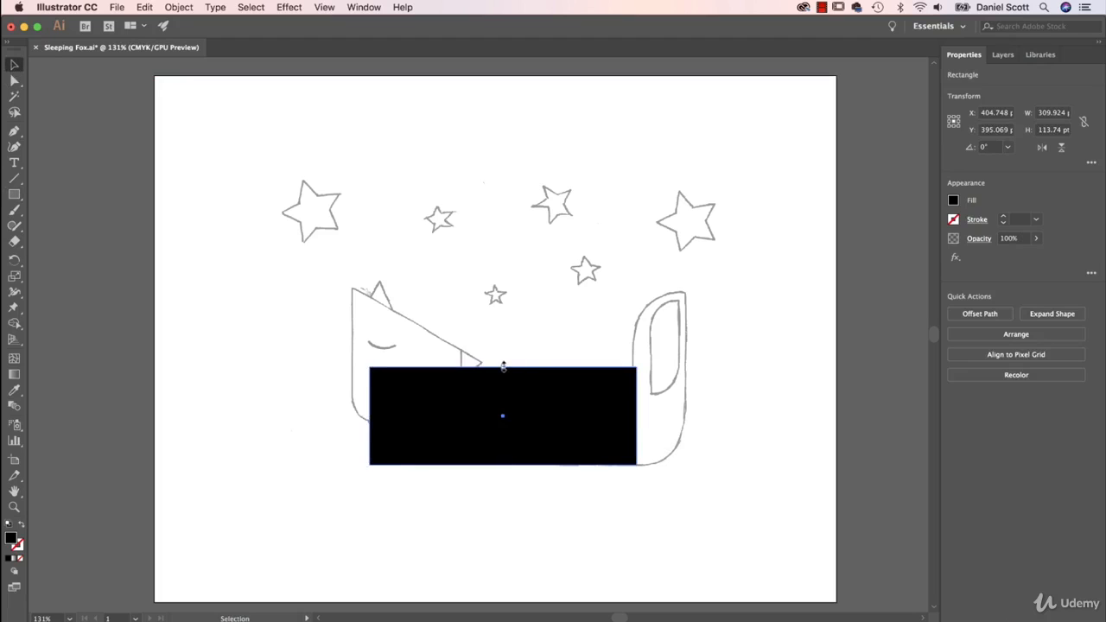
drag(502, 366, 502, 373)
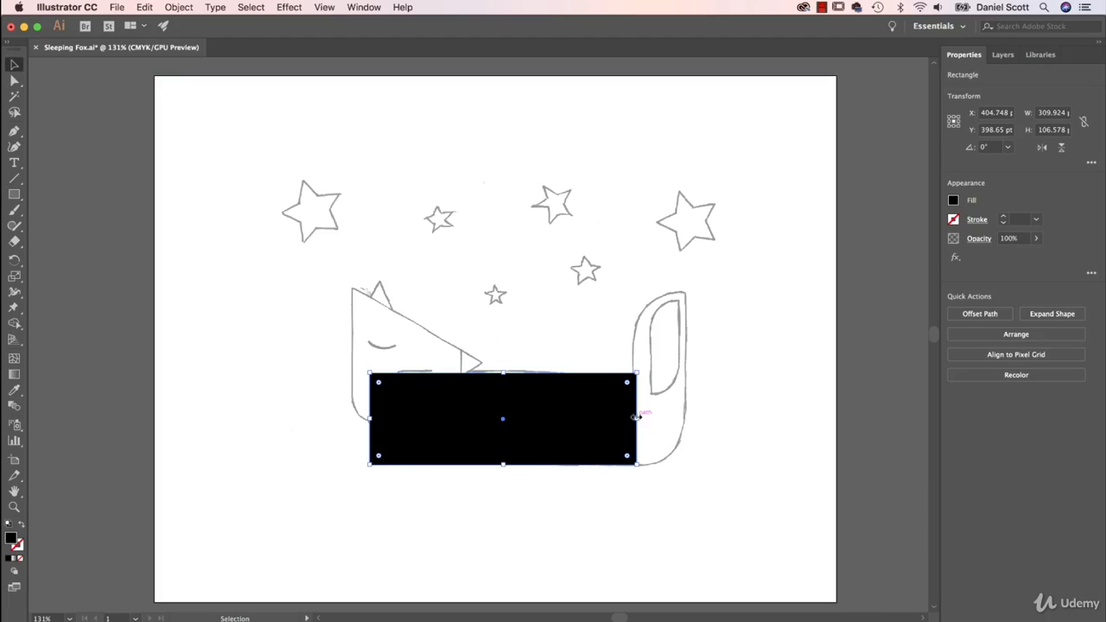
mouse_move(636, 418)
mouse_down()
mouse_move(593, 419)
mouse_move(635, 420)
mouse_up()
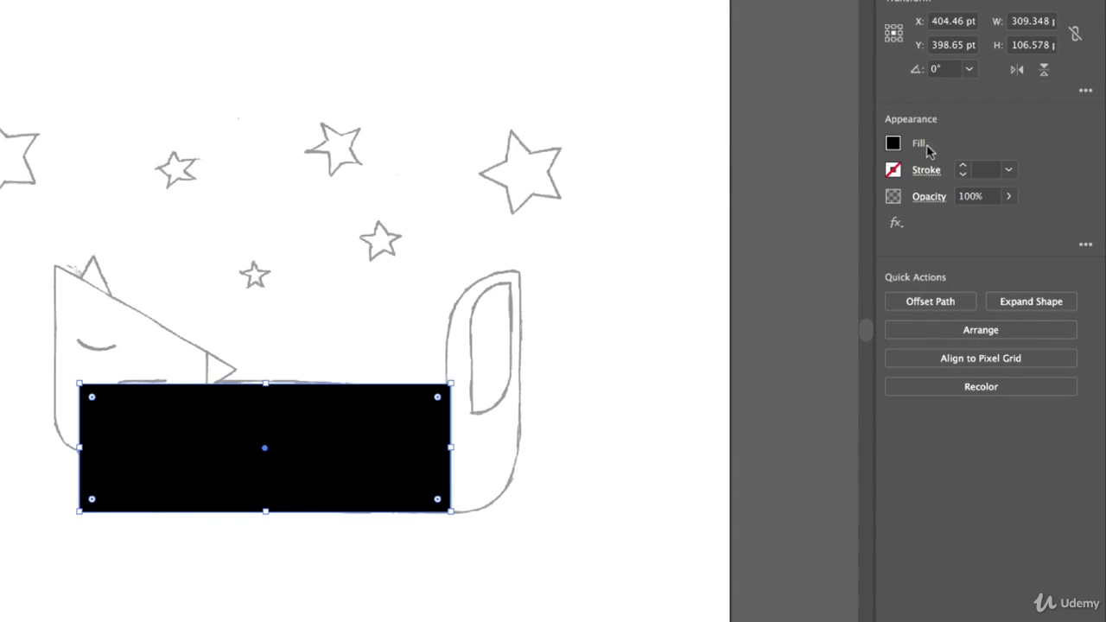
Fill the fox's body rectangle with the orange swatch
click(893, 145)
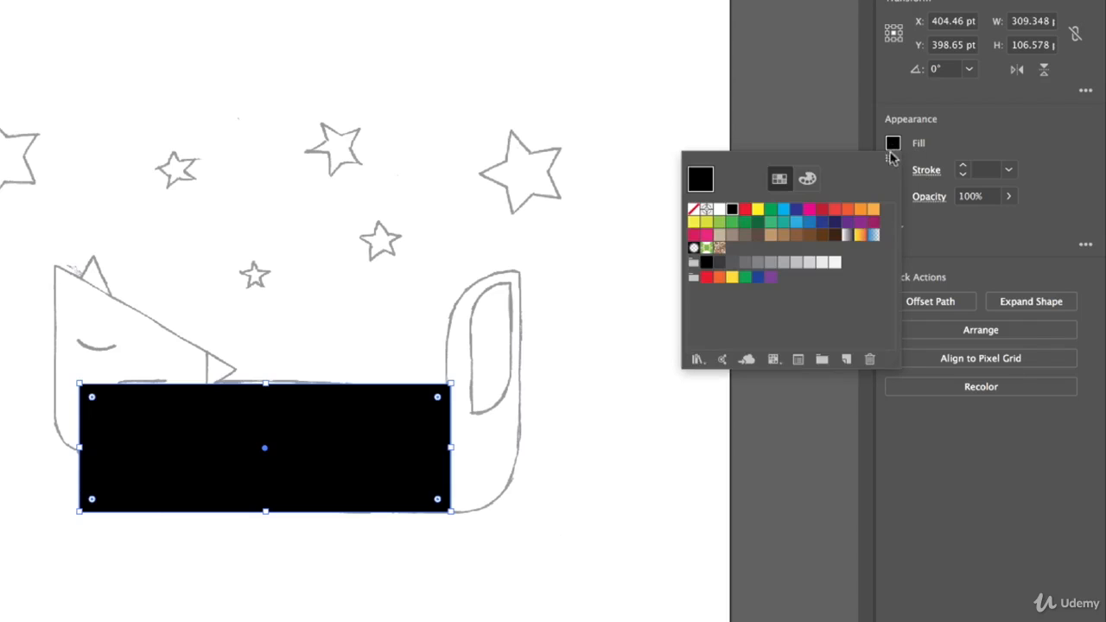
click(807, 179)
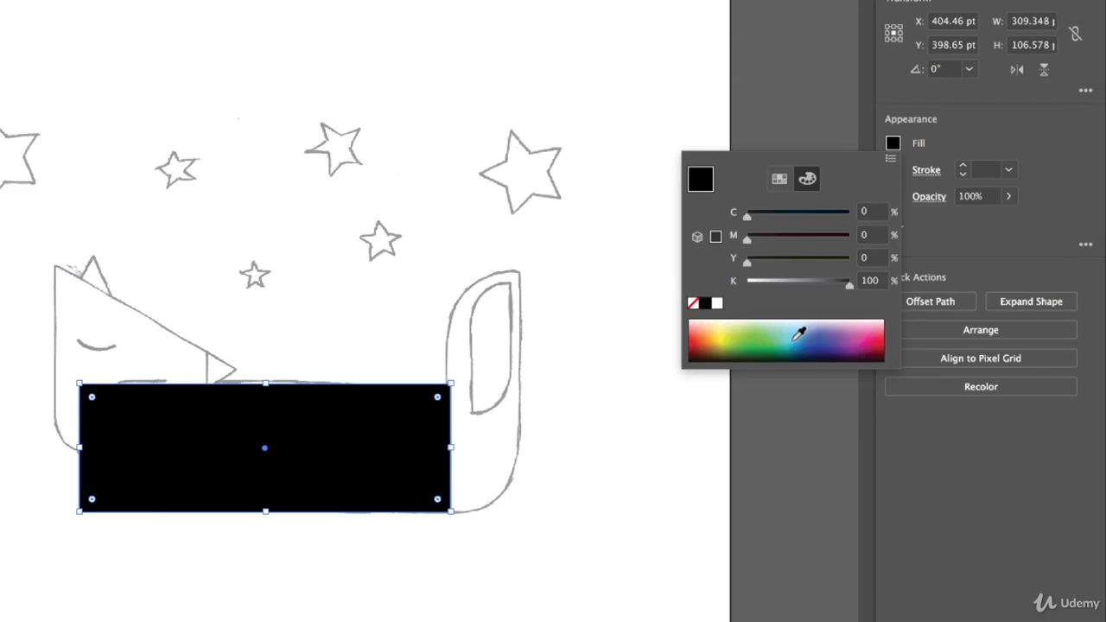
click(782, 178)
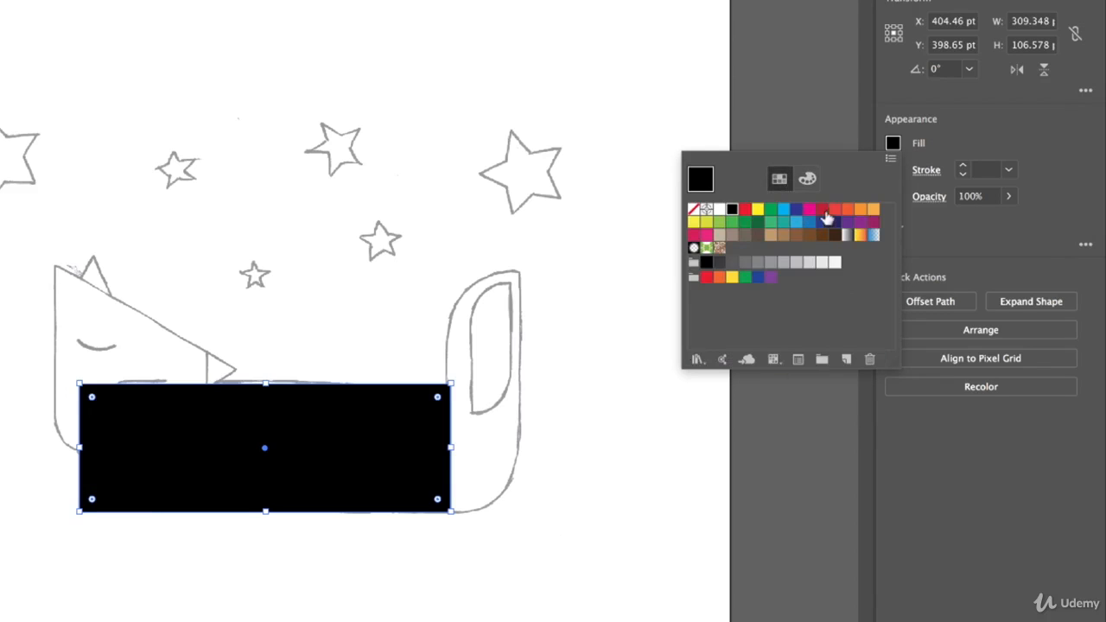
click(847, 209)
click(861, 210)
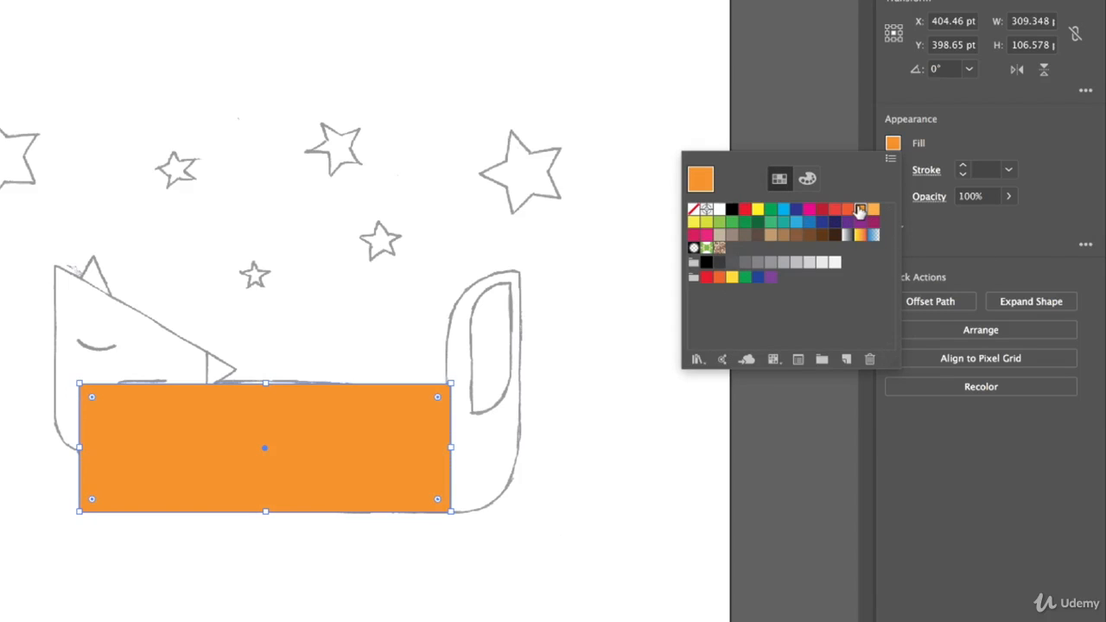
Give the fox's body rectangle a black 1 pt stroke and deselect it
click(951, 131)
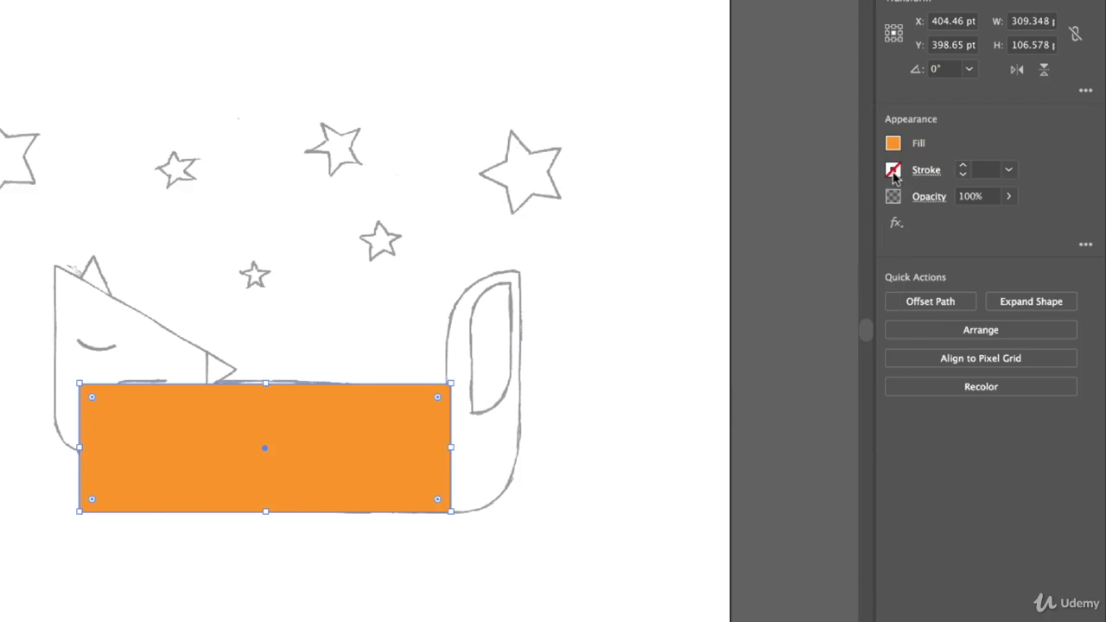
click(894, 172)
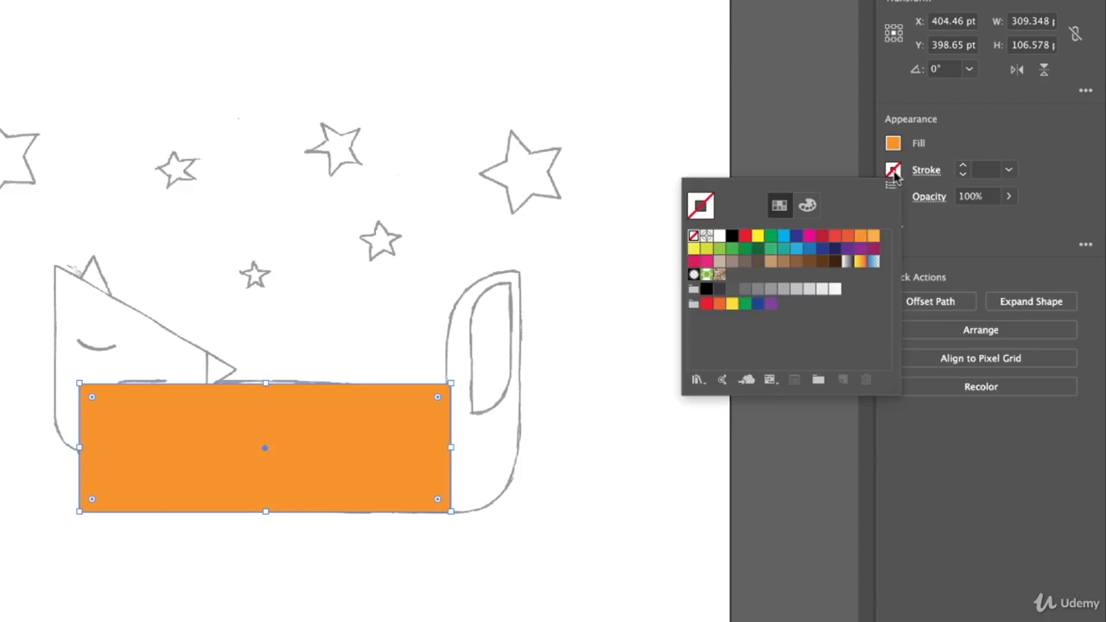
click(732, 238)
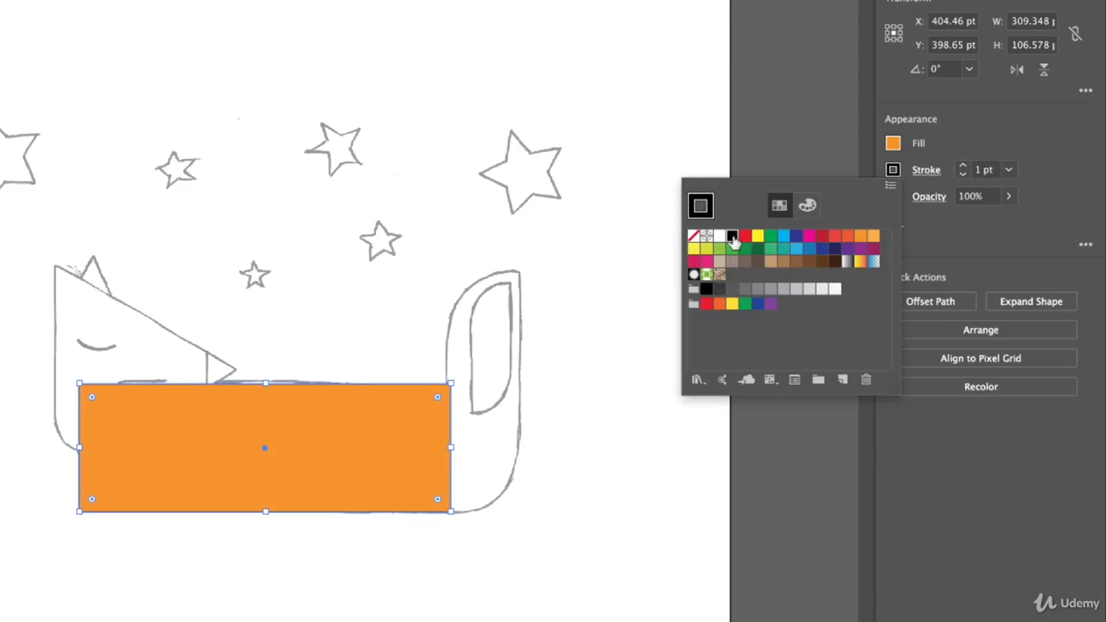
click(564, 418)
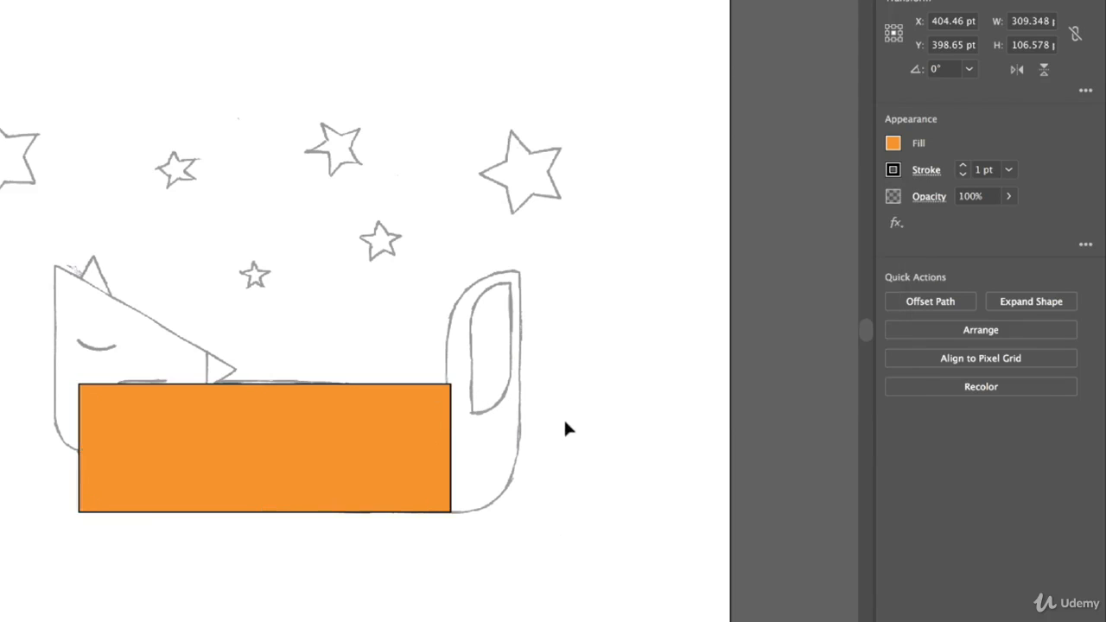
Set the body rectangle's stroke to None and deselect it
click(404, 424)
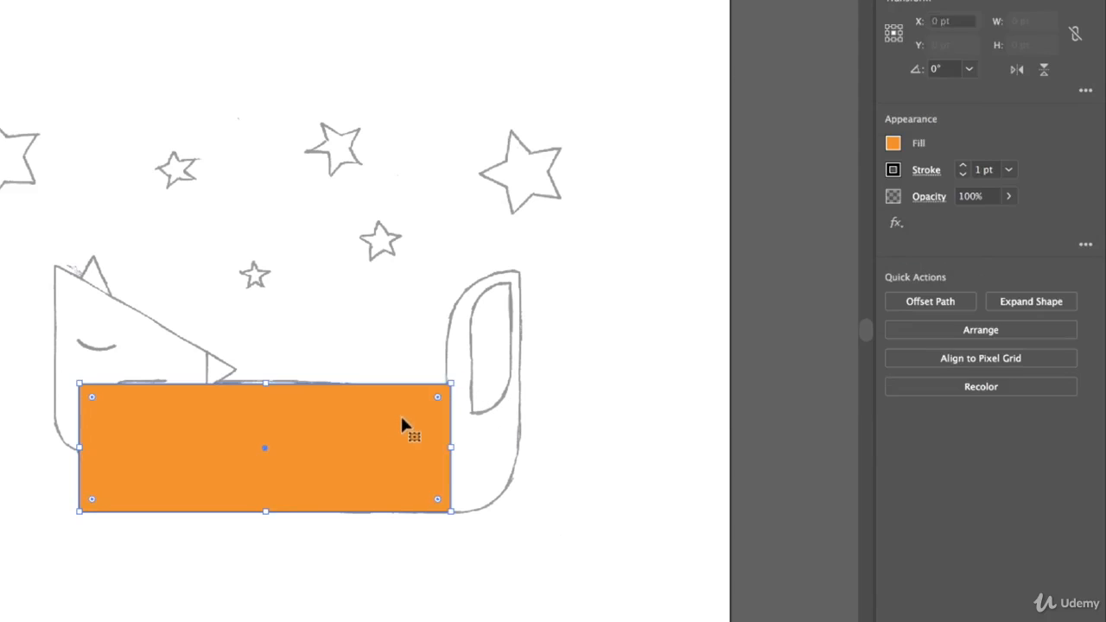
click(893, 170)
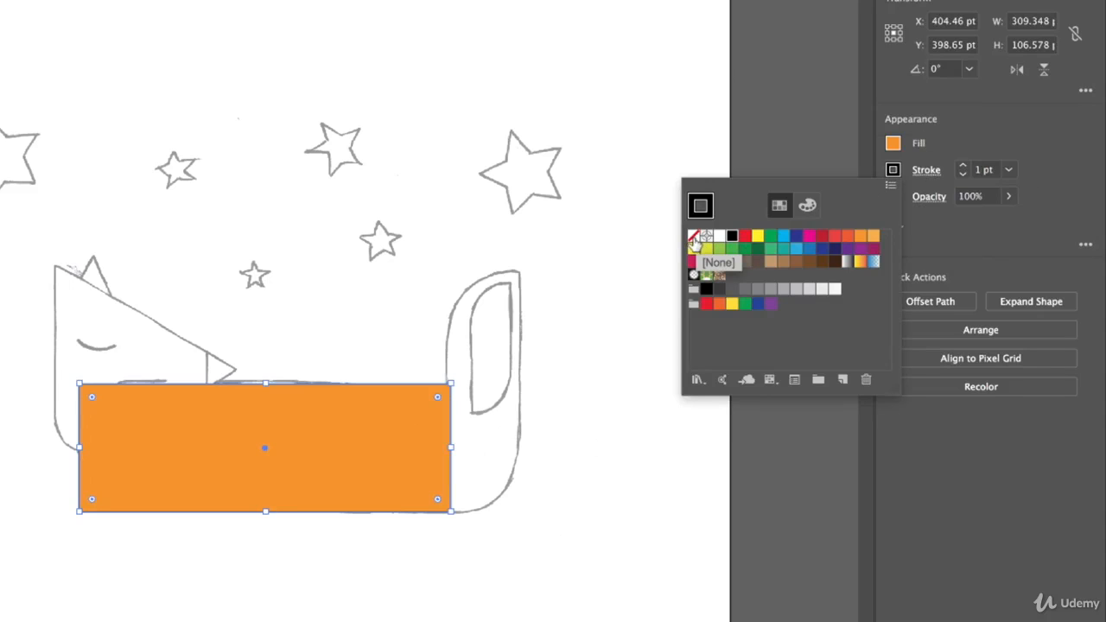
click(693, 237)
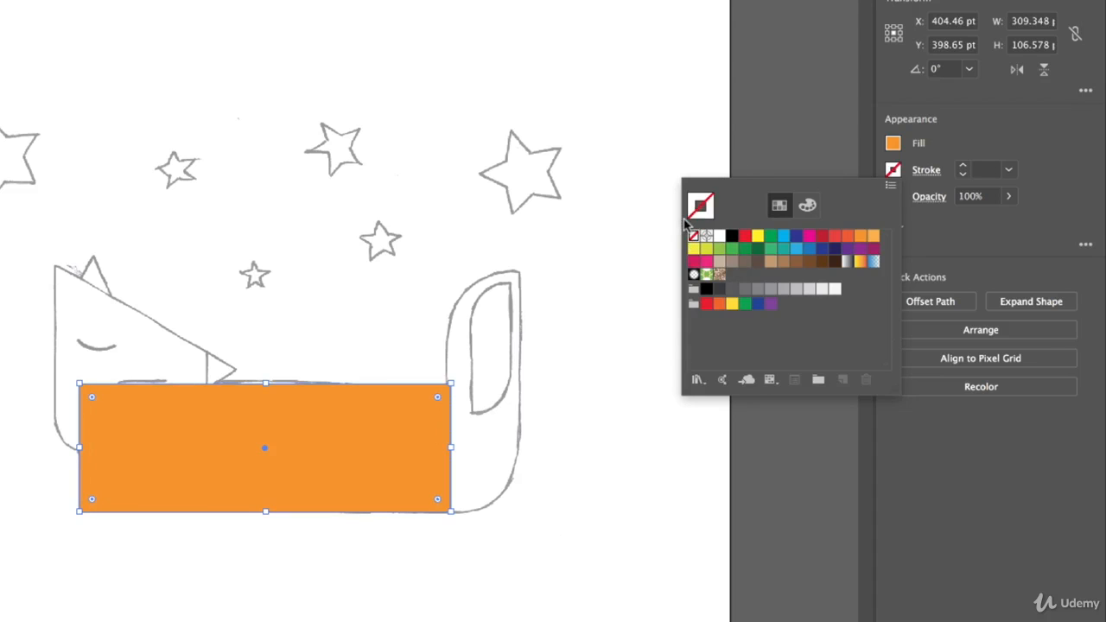
click(576, 302)
click(567, 360)
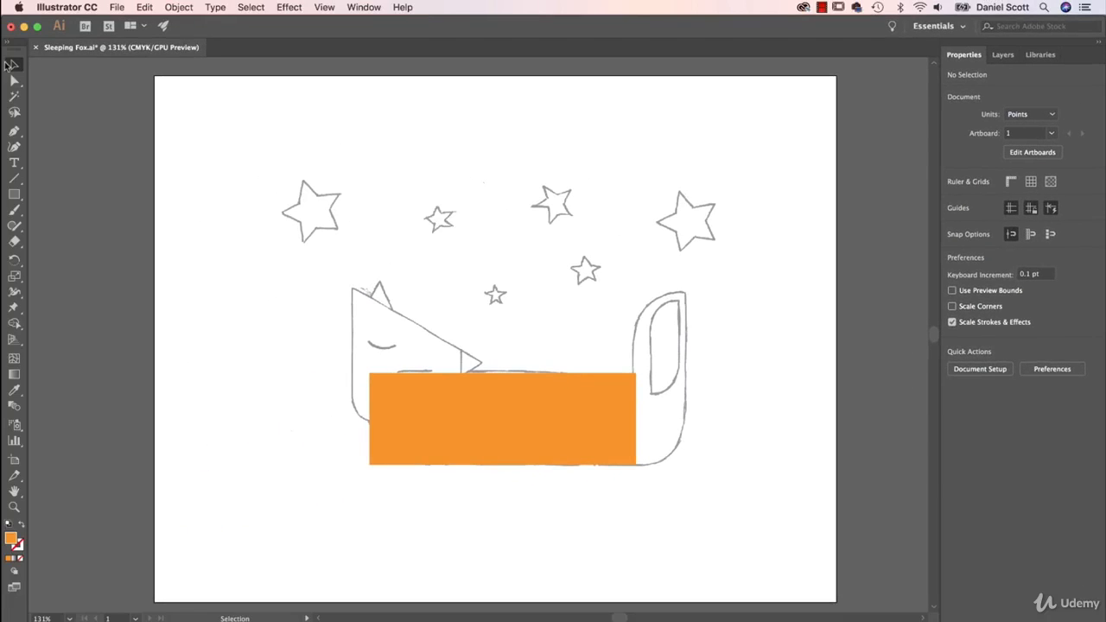
Try rounding all four corners of the body rectangle together, and undo the corner radius
click(506, 385)
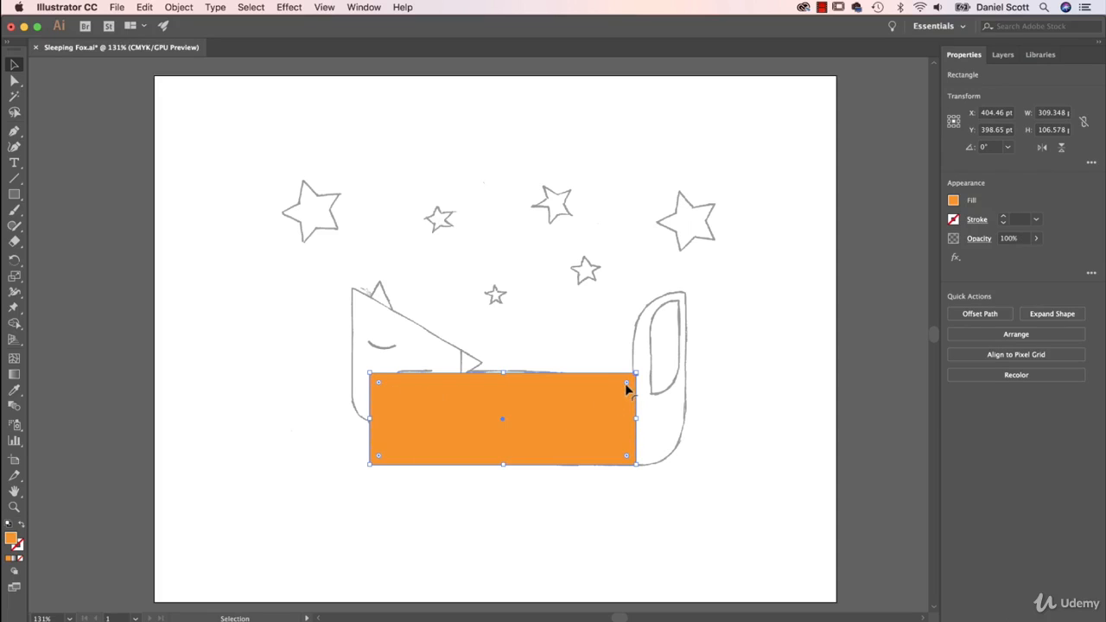
drag(626, 381, 605, 410)
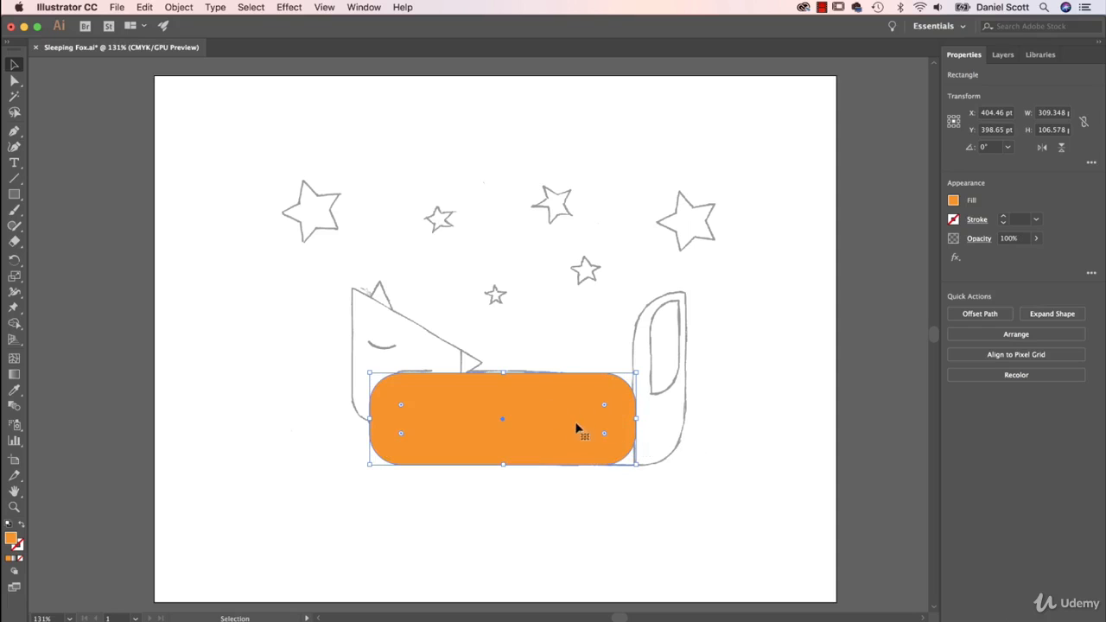
click(144, 6)
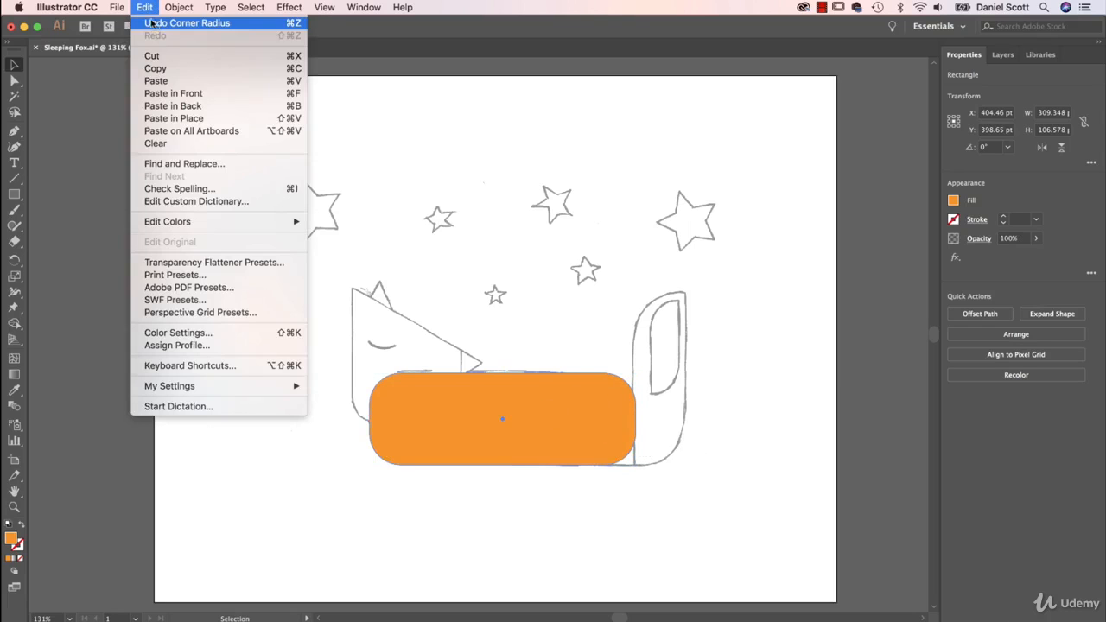
click(290, 24)
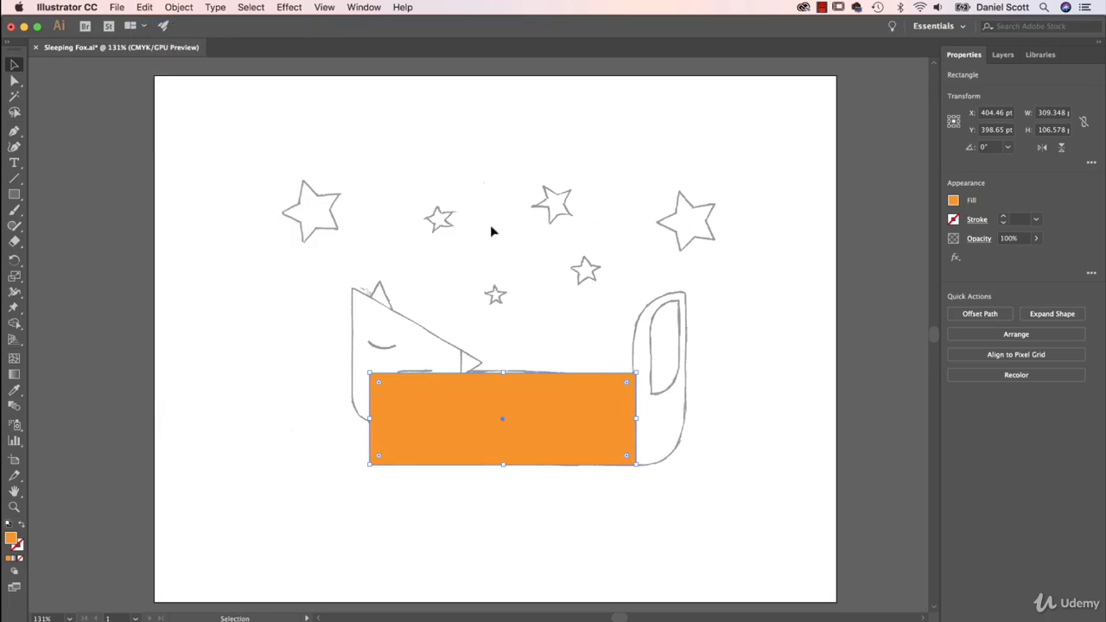
Try moving the whole body rectangle with the Selection and Direct Selection tools, undoing each move
key(super+z)
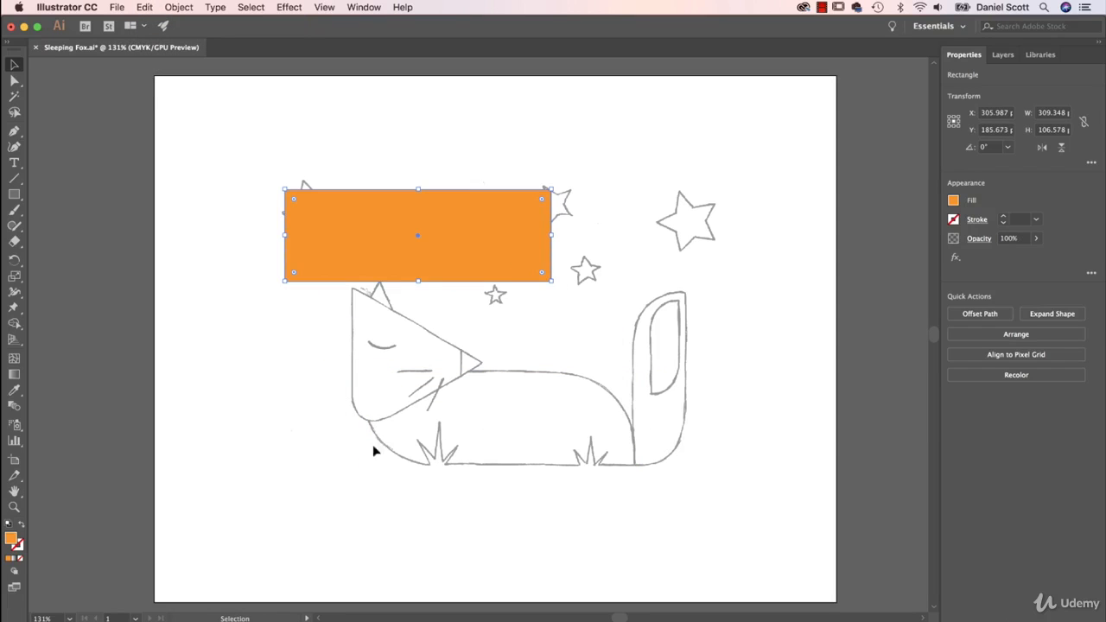
key(shift+super+z)
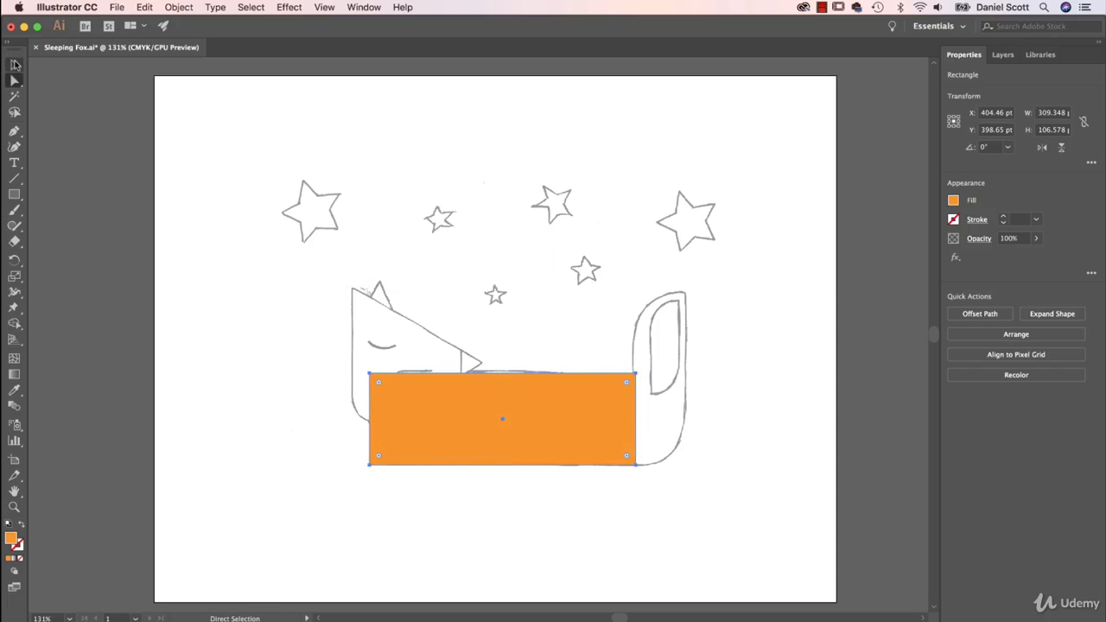
key(super+z)
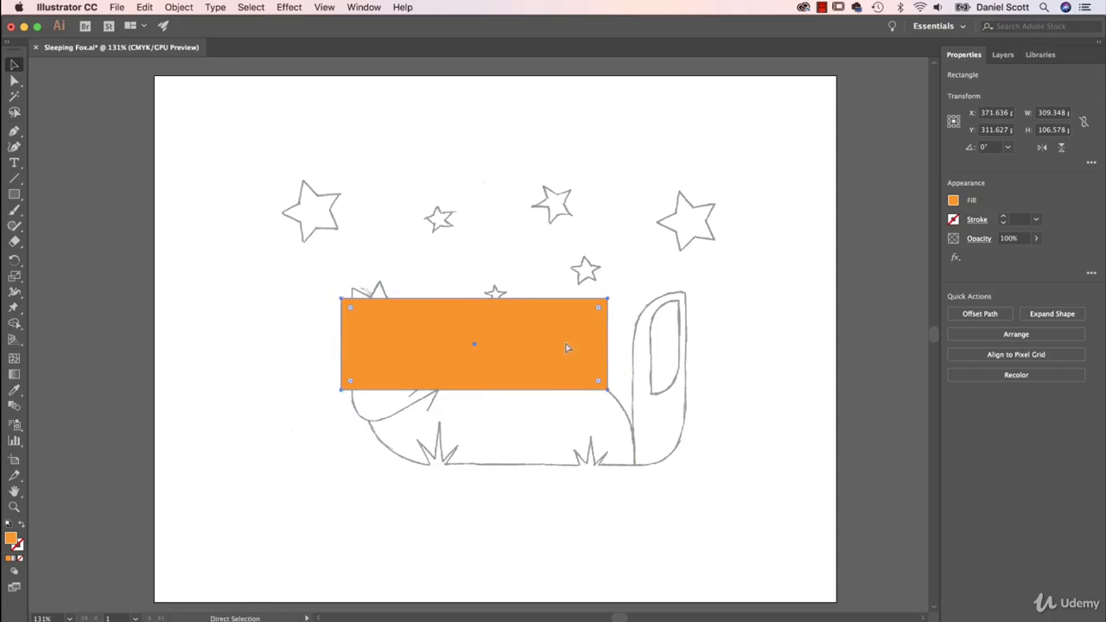
key(shift+super+z)
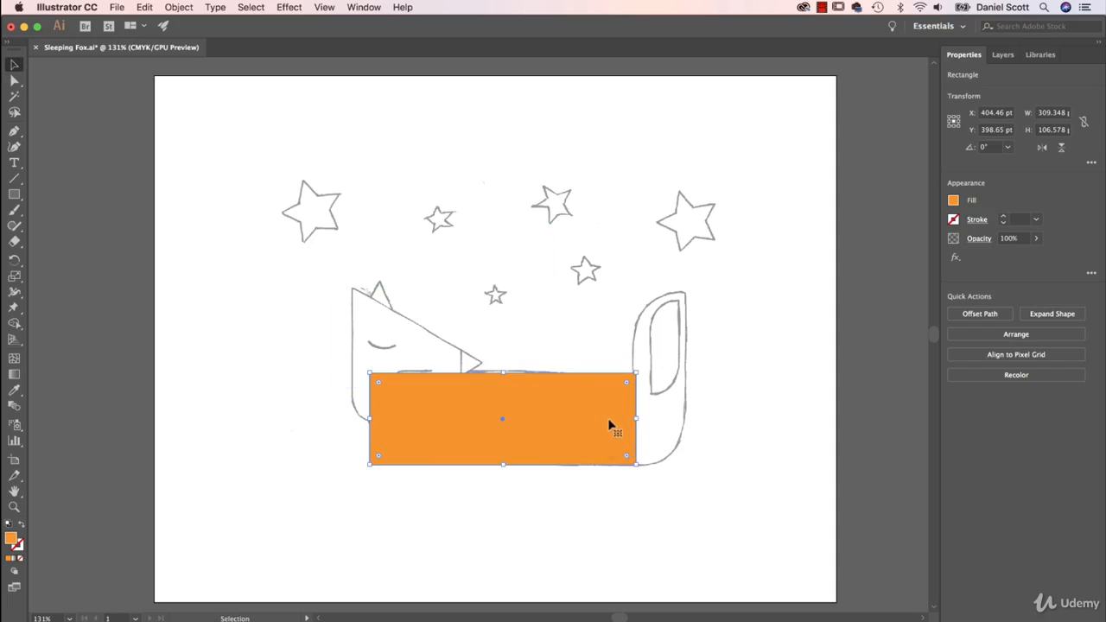
Select only the body rectangle's upper-right anchor point with the Direct Selection tool
click(14, 81)
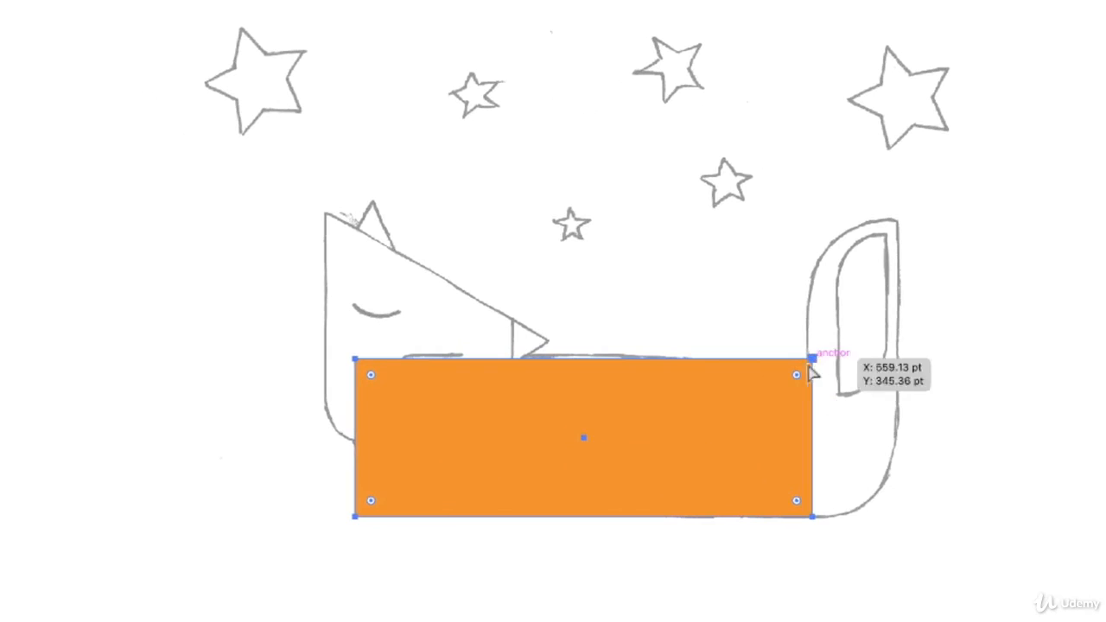
click(813, 359)
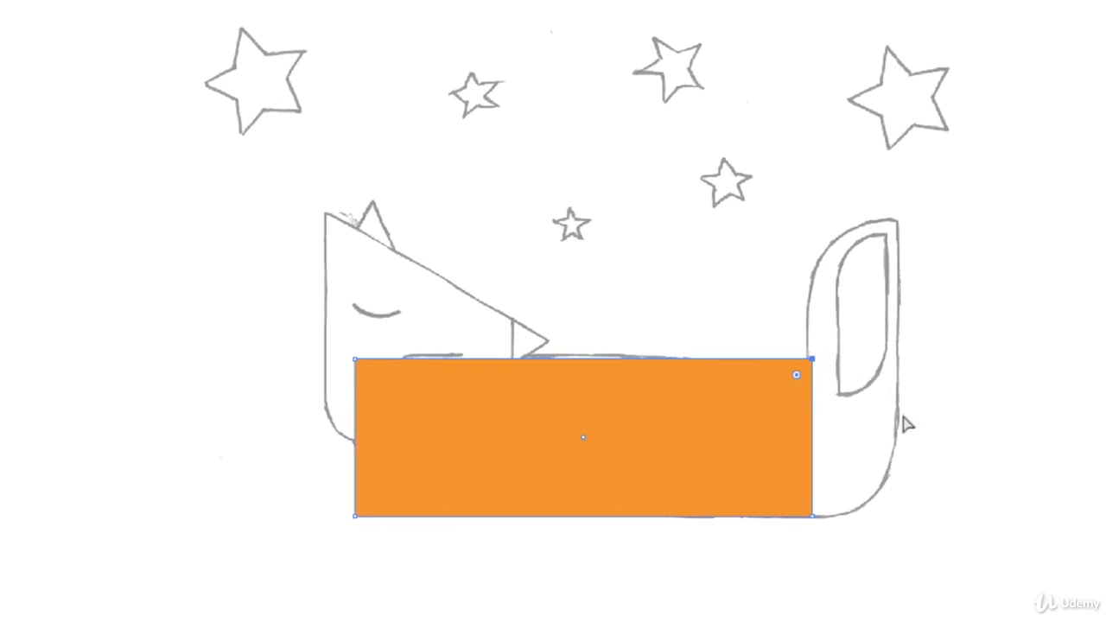
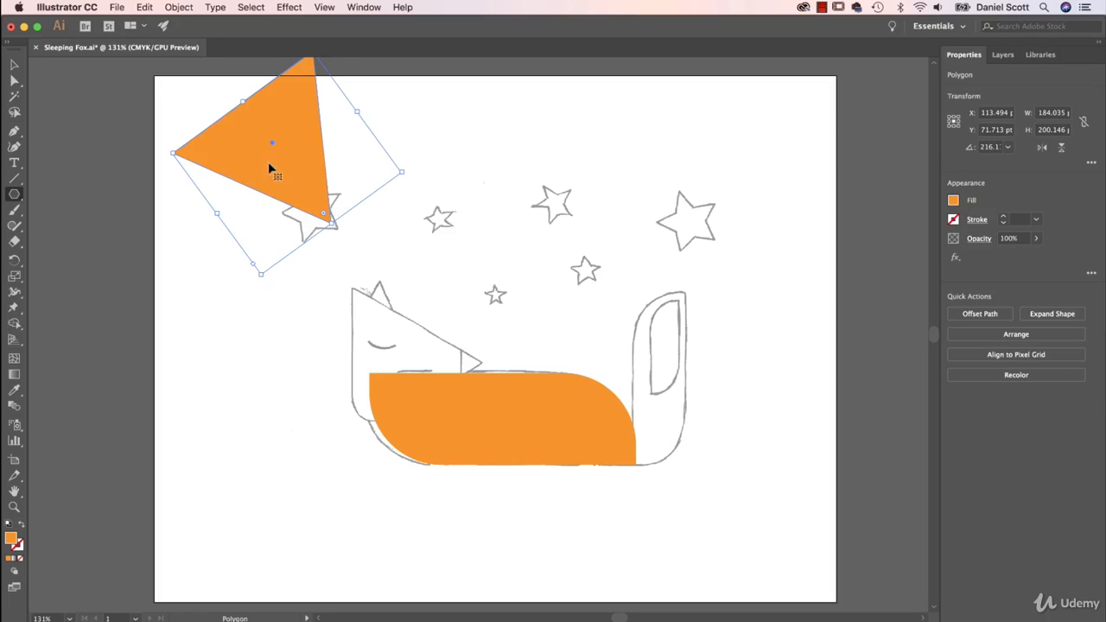
Undo the freehand triangle, and try a five-sided polygon with a 116.2134 pt radius, deleting it
key(super+z)
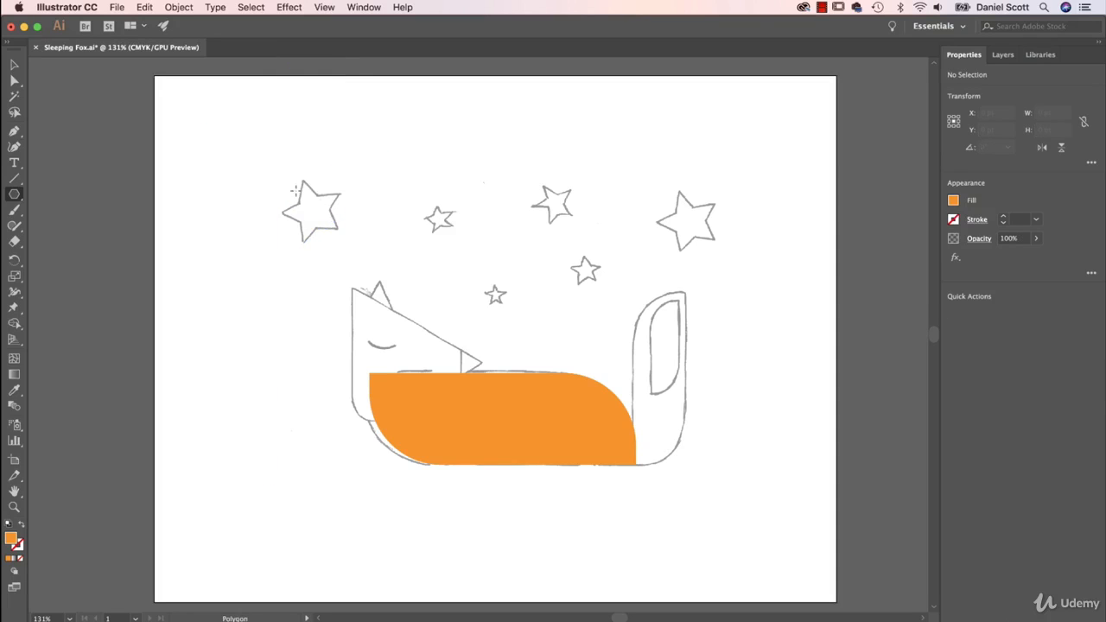
click(290, 146)
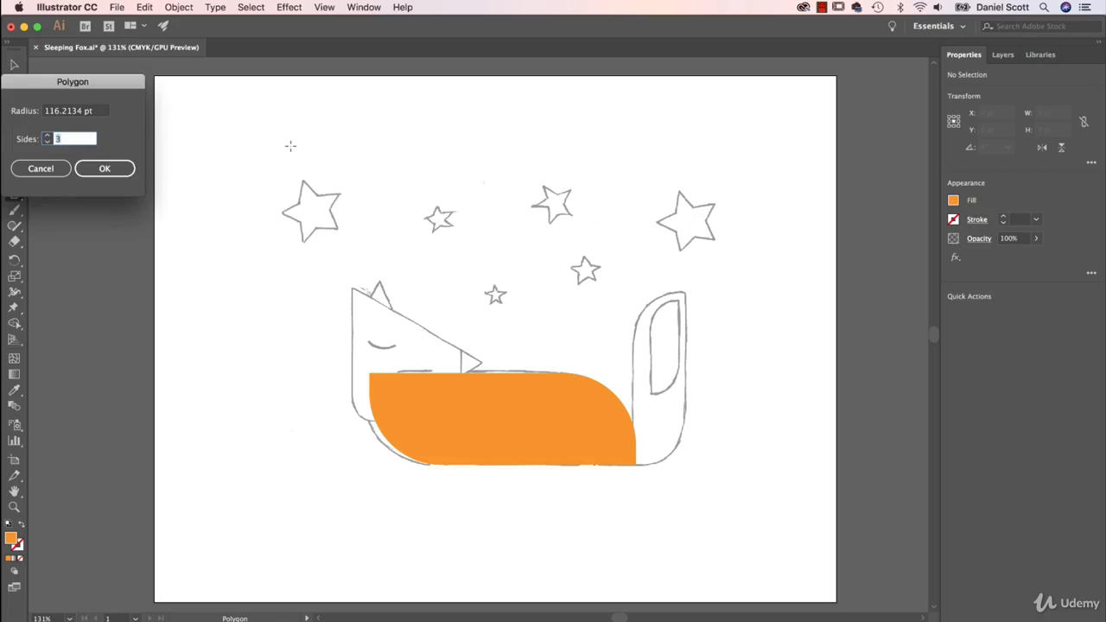
drag(101, 83, 319, 114)
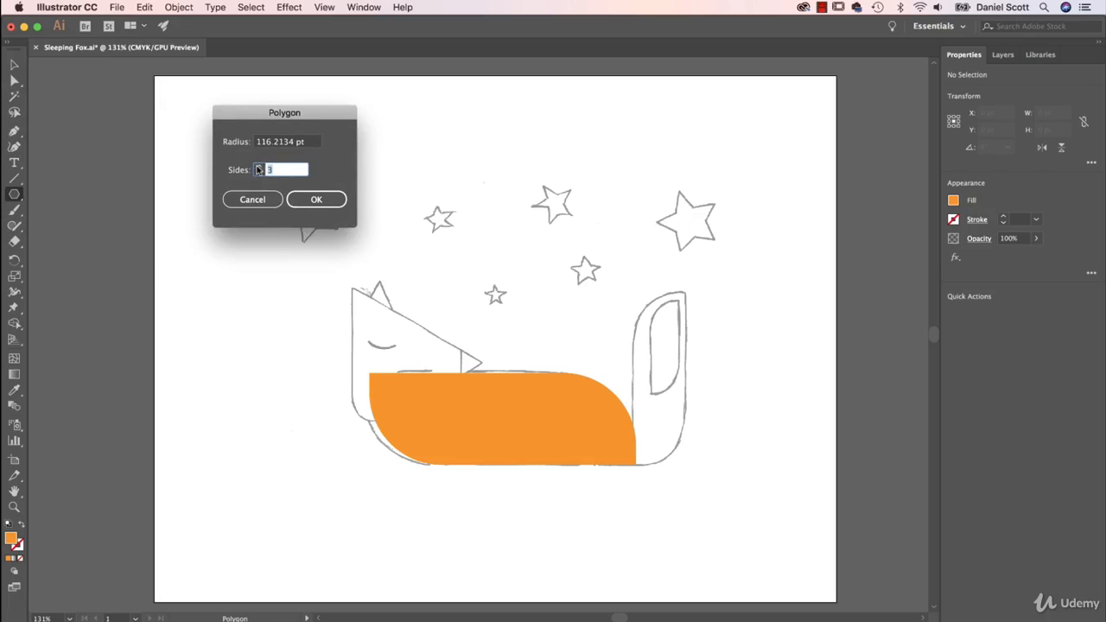
click(316, 199)
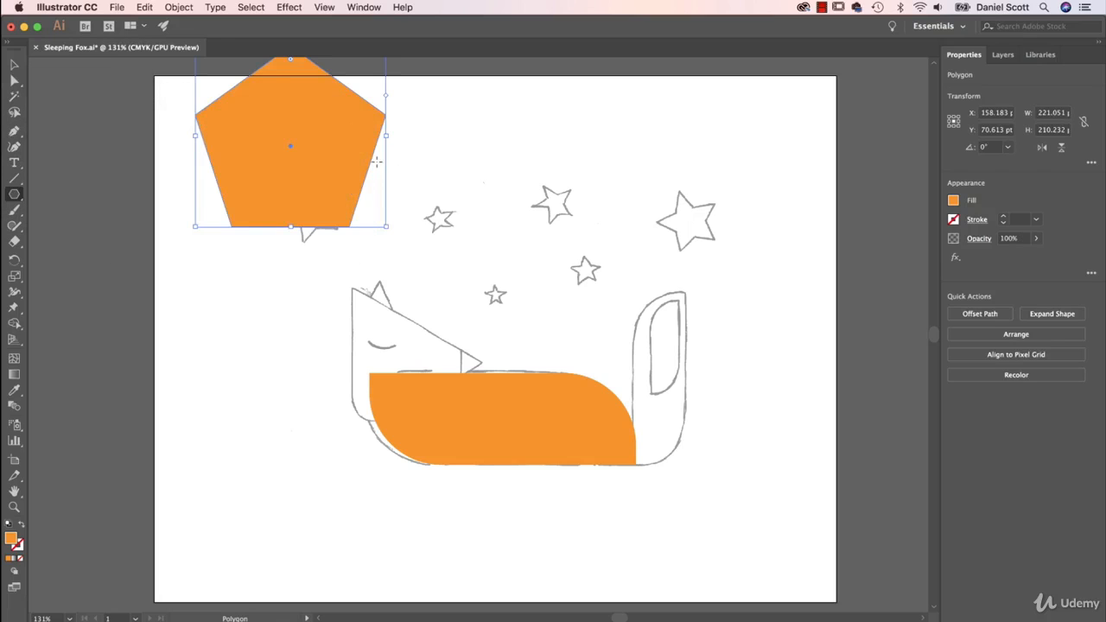
key(v)
key(Delete)
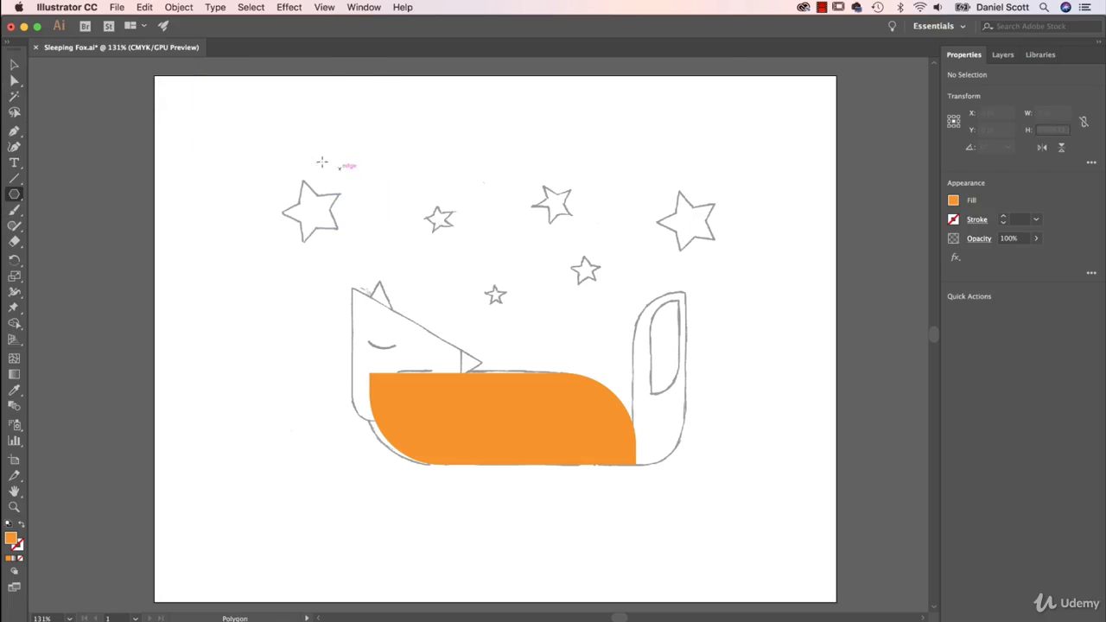
Create a three-sided polygon with a 116.2134 pt radius and move it down beside the fox's head
click(279, 141)
click(257, 172)
click(258, 171)
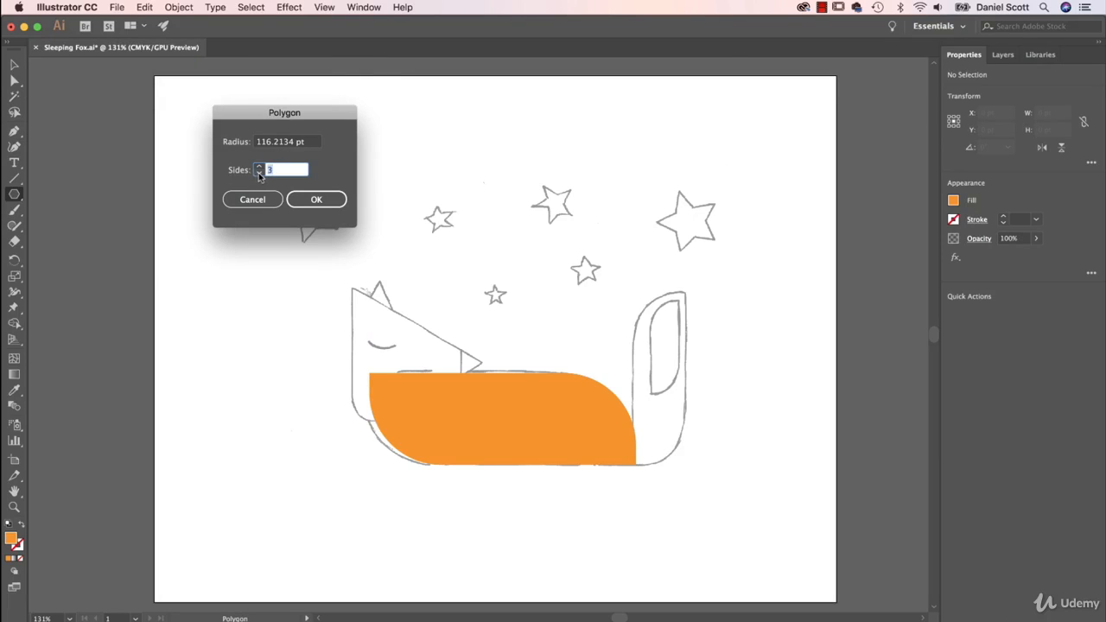
click(316, 199)
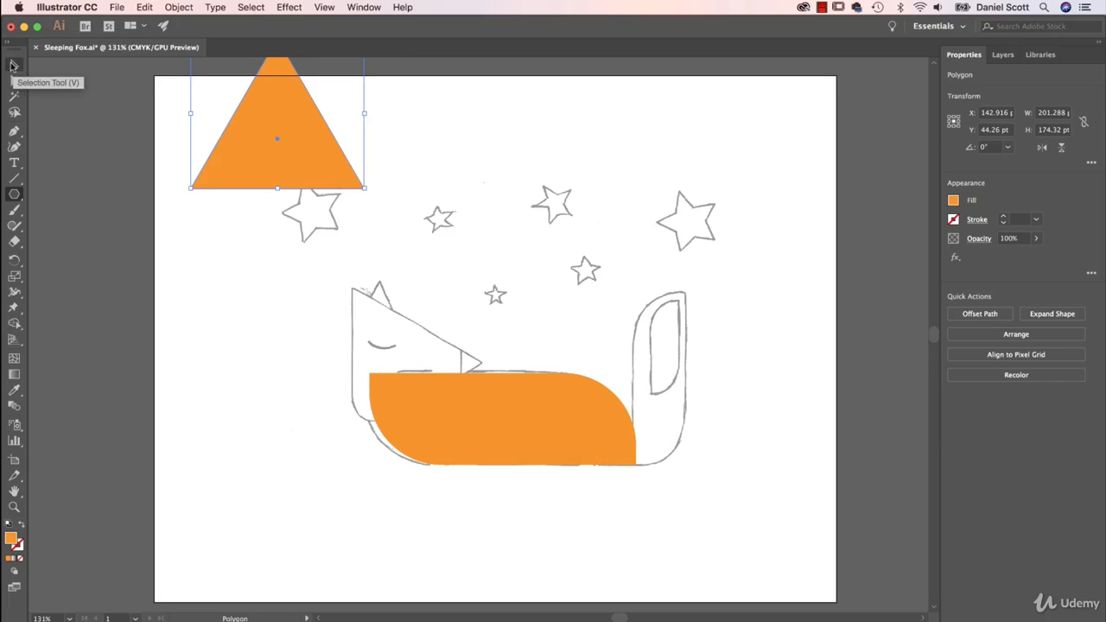
click(14, 65)
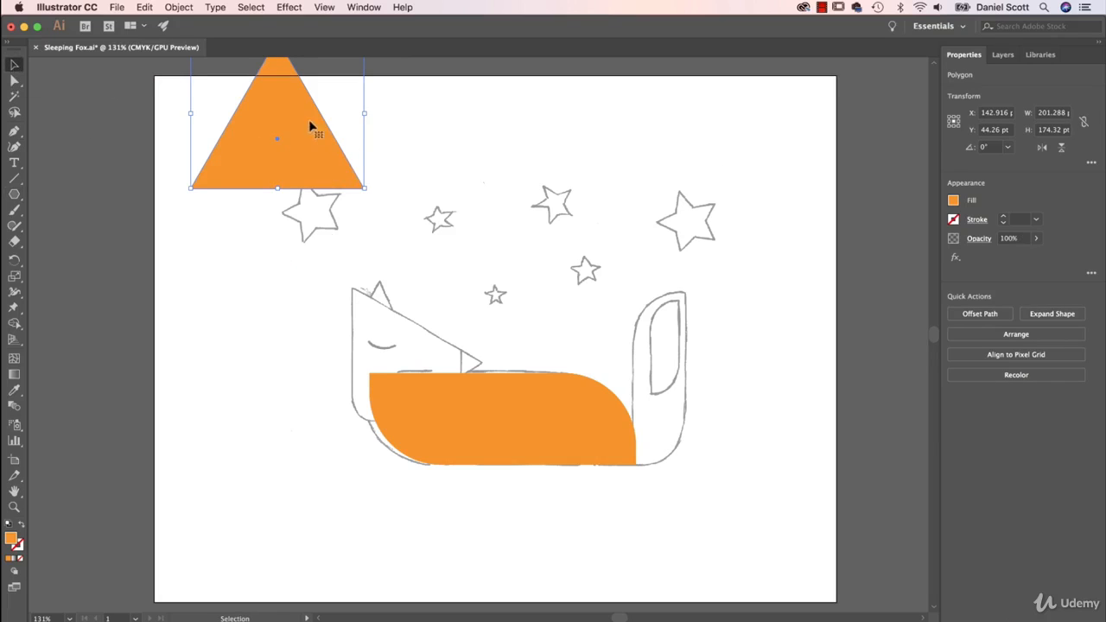
drag(277, 147, 285, 310)
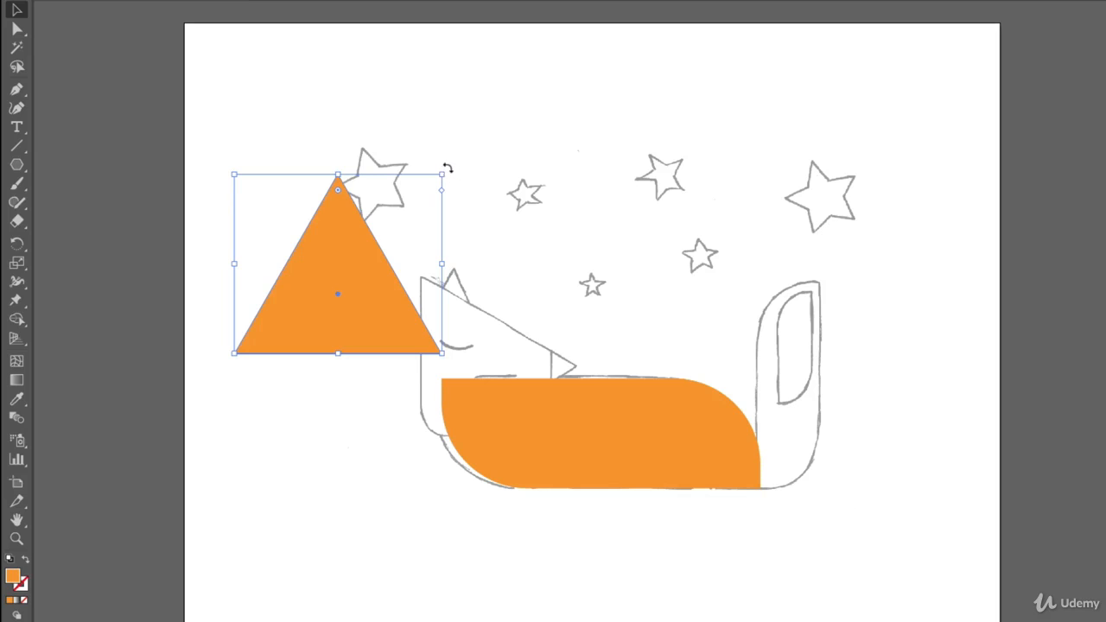
Rotate the orange triangle to exactly 270° so its tip points toward the fox's snout
mouse_move(445, 167)
mouse_down()
mouse_move(464, 247)
mouse_move(389, 119)
mouse_move(450, 147)
mouse_move(513, 271)
mouse_move(370, 126)
mouse_move(455, 180)
mouse_up()
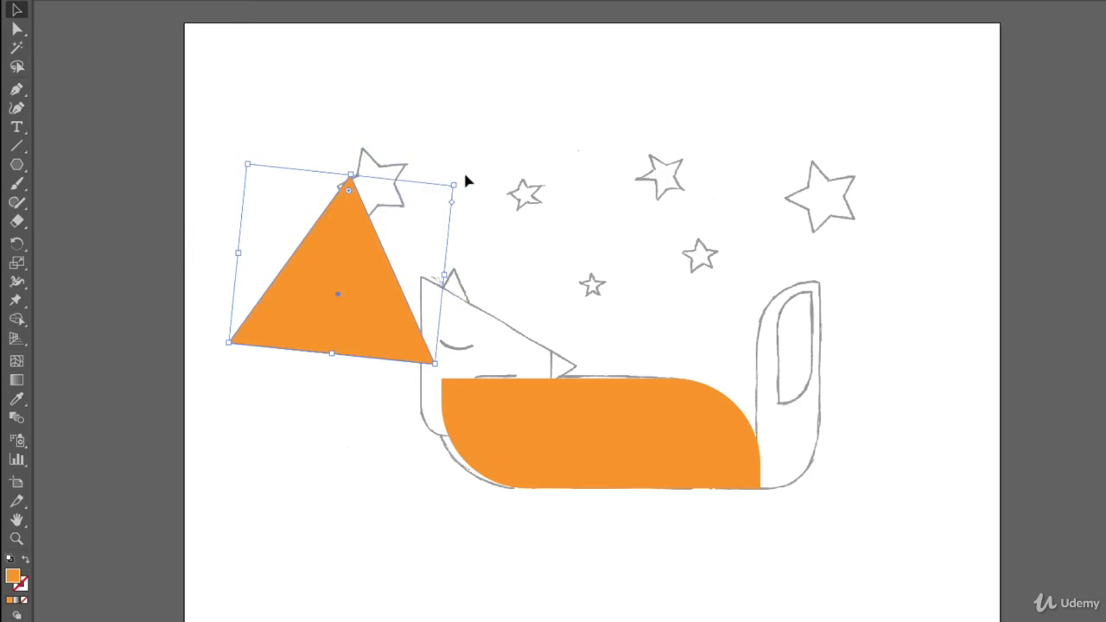
key(ctrl+z)
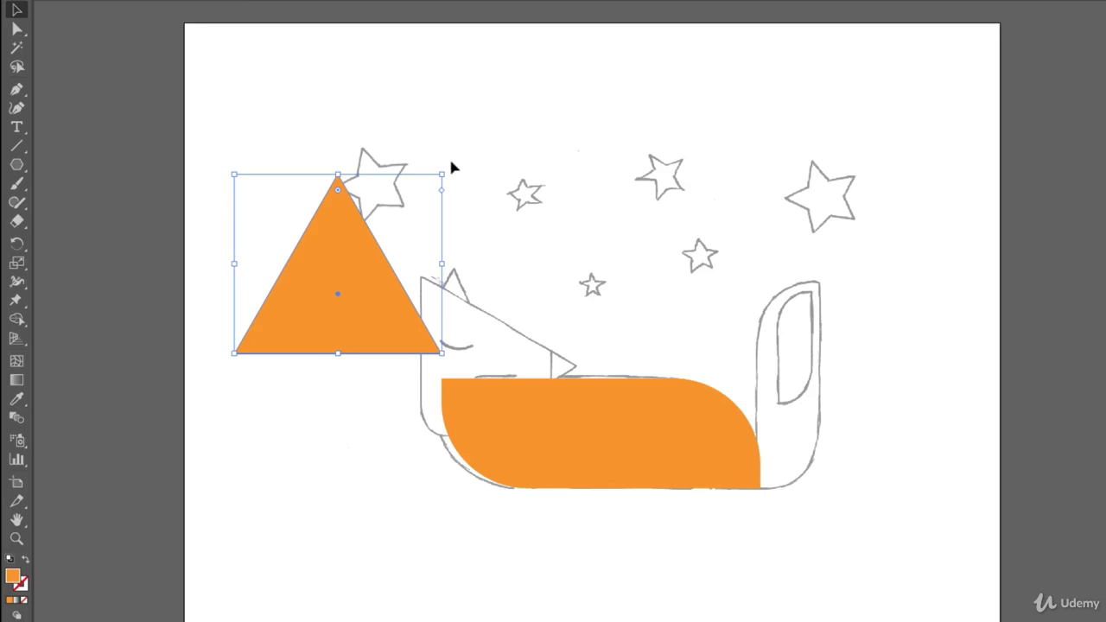
drag(447, 169, 469, 224)
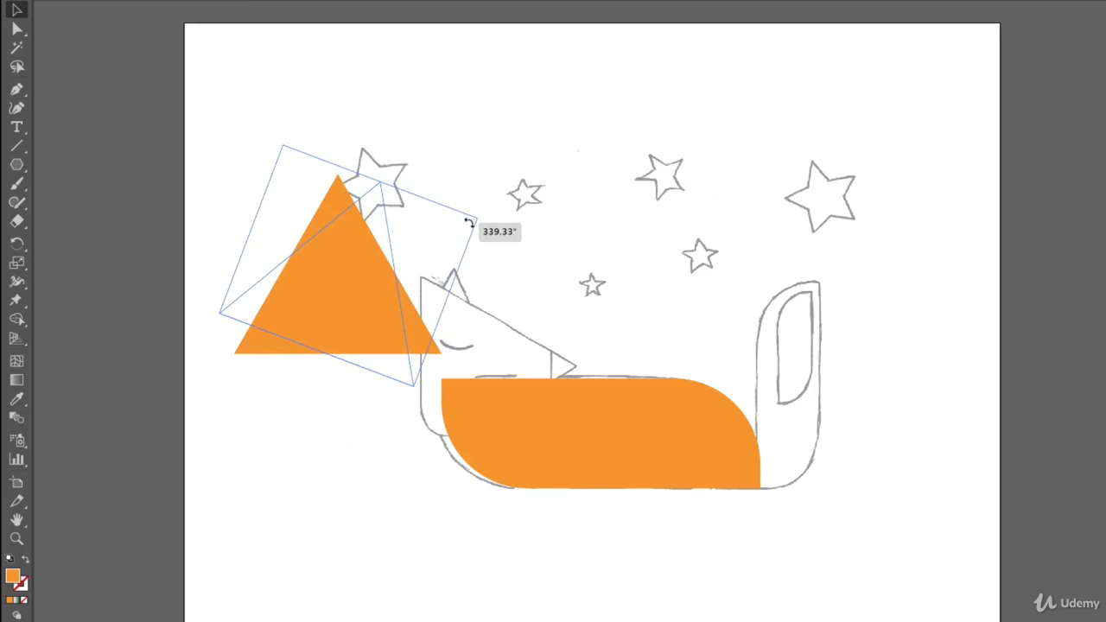
key(Escape)
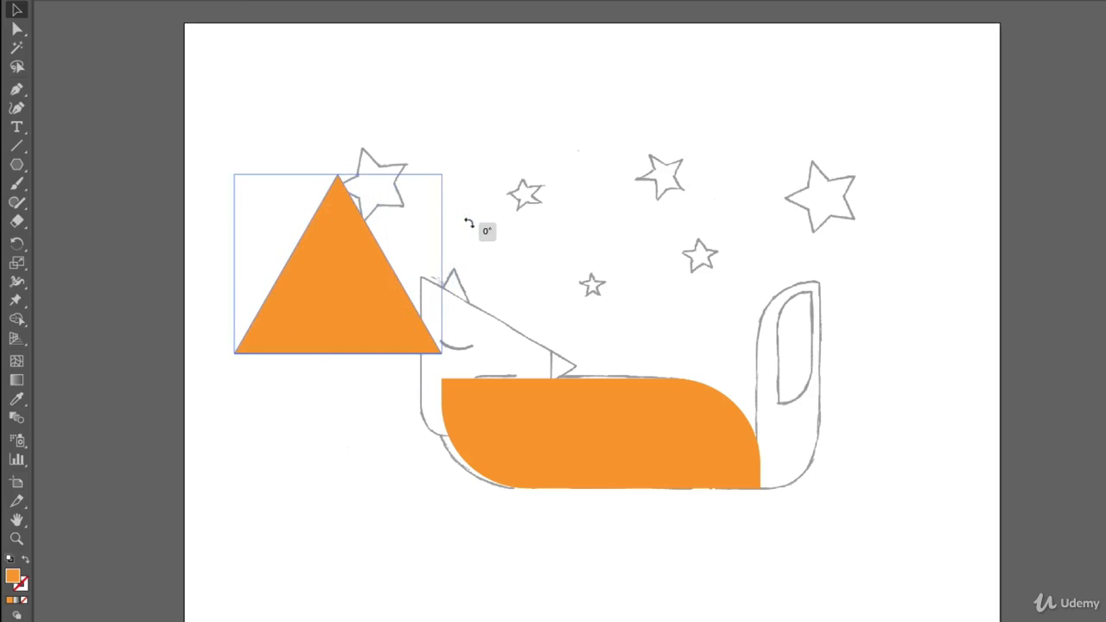
drag(467, 222, 488, 369)
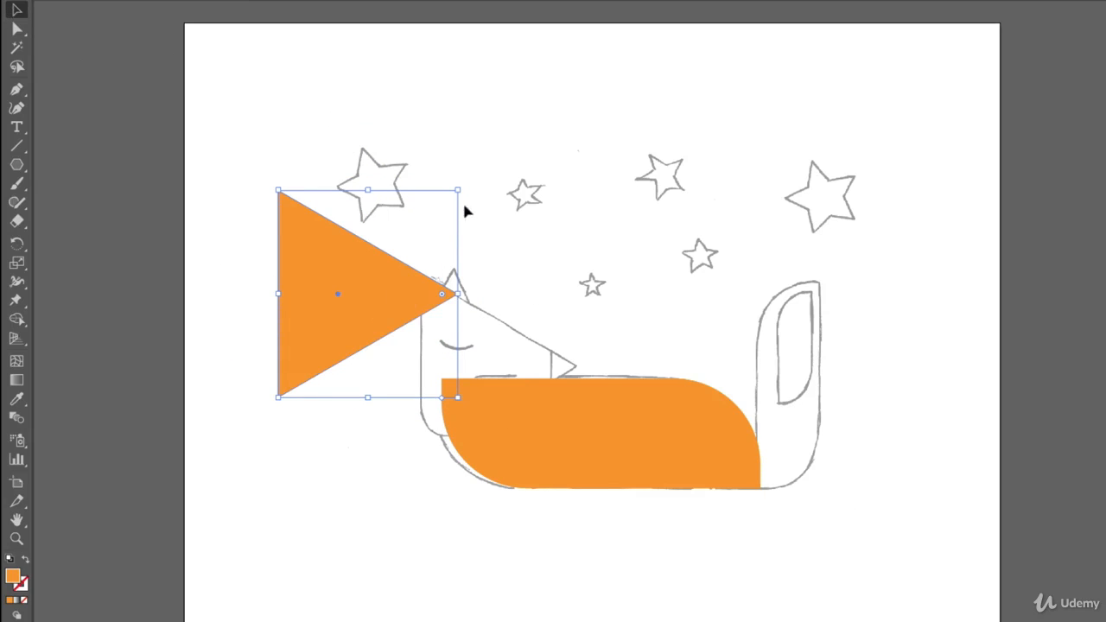
Try resizing the triangle without keeping its proportions, undoing each resize
drag(458, 188, 439, 159)
key(ctrl+z)
drag(457, 189, 529, 267)
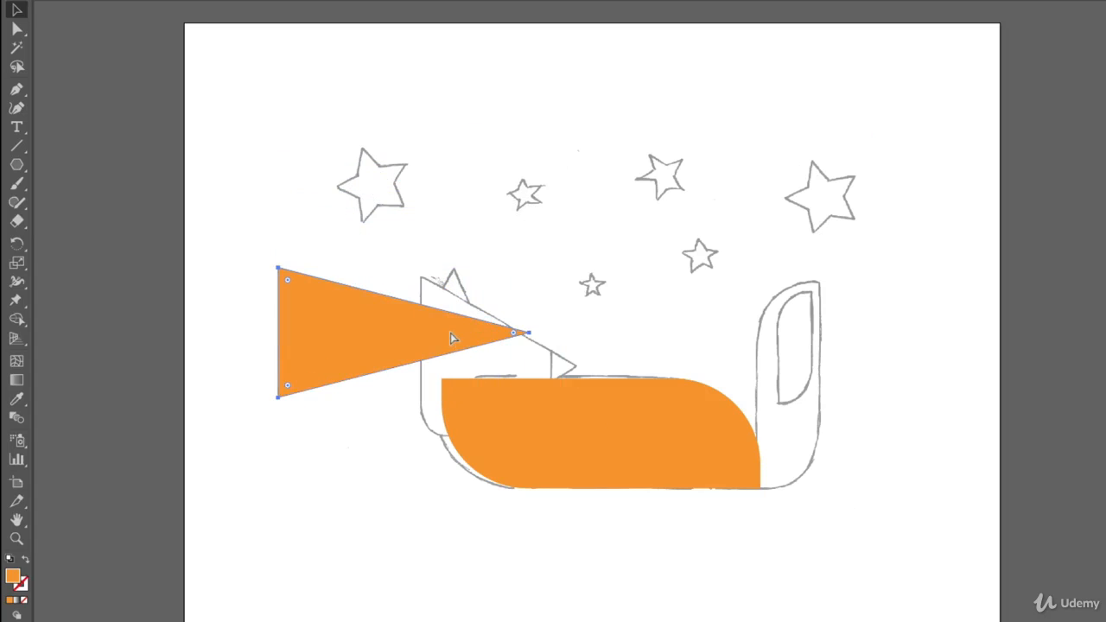
key(ctrl+z)
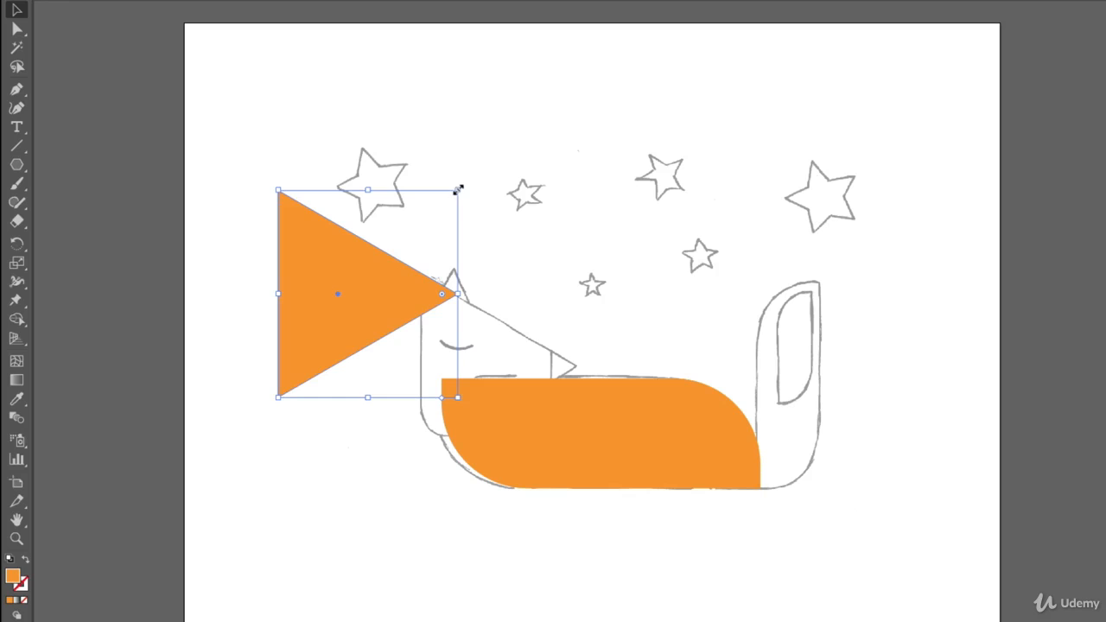
Scale the triangle proportionally and fit it over the sketched head, ending about 154 pt wide and 178 pt high
drag(459, 189, 437, 255)
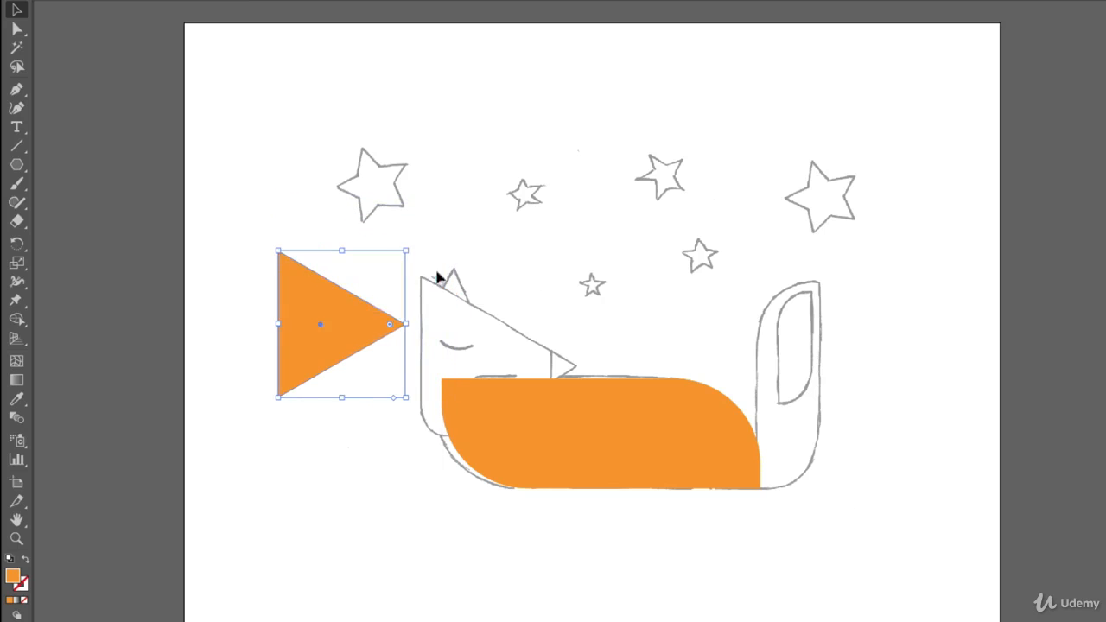
drag(333, 313, 484, 343)
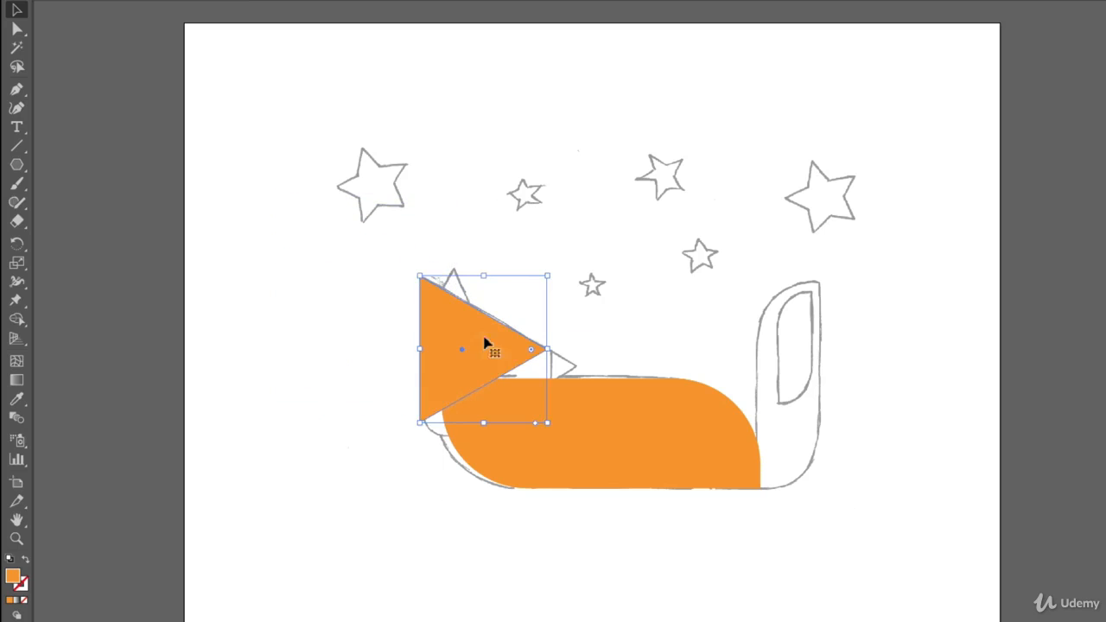
drag(546, 423, 607, 451)
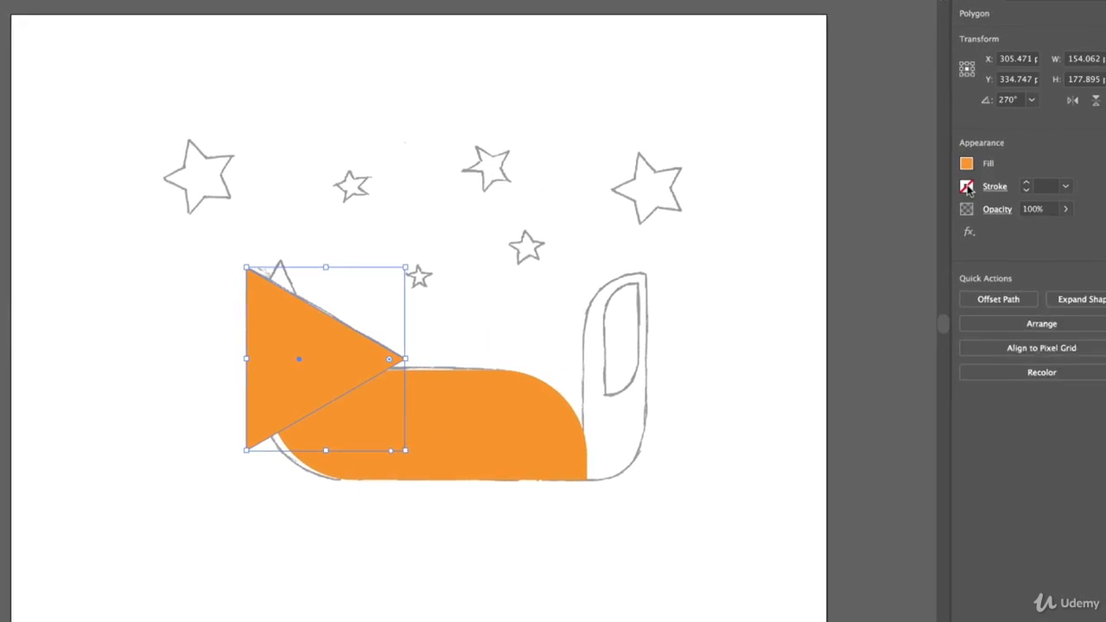
Give the head triangle a black 1 pt stroke and set its fill to None
click(923, 184)
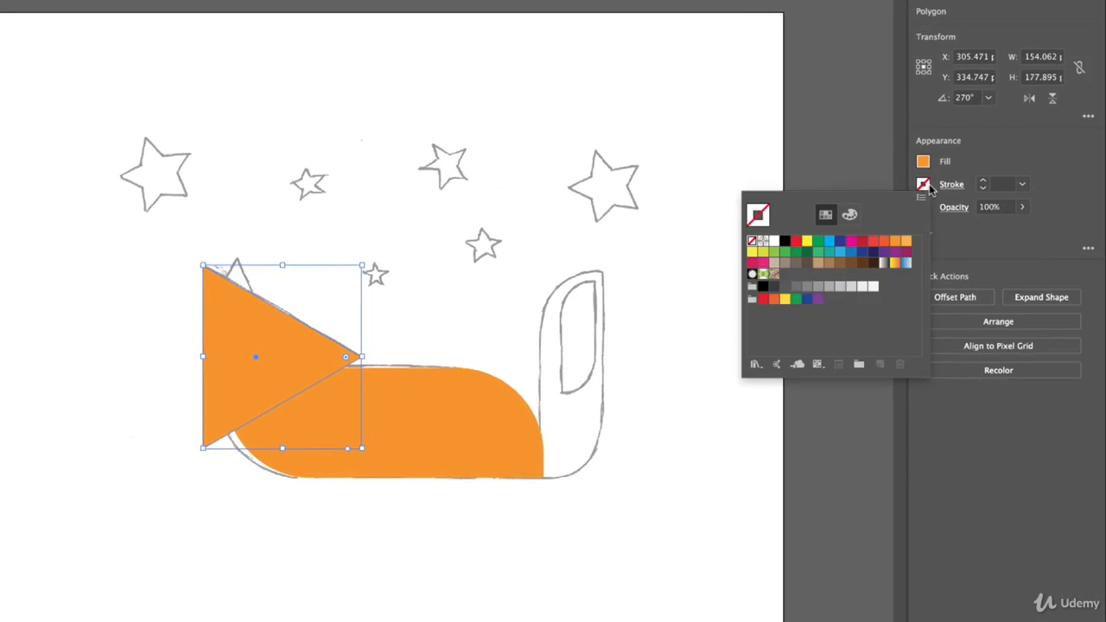
click(782, 244)
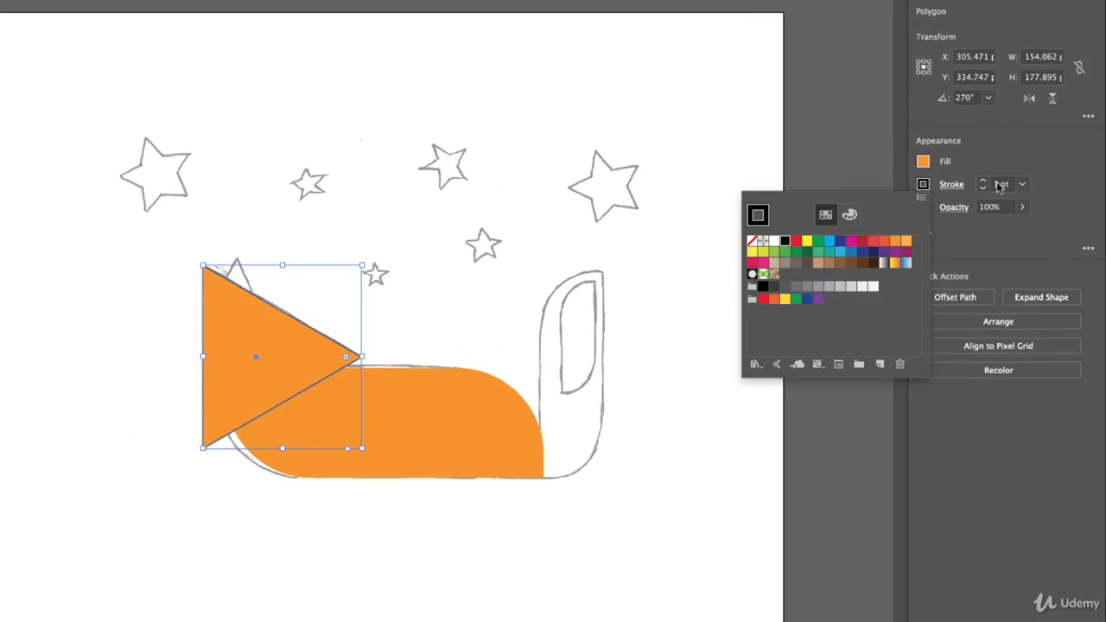
click(923, 161)
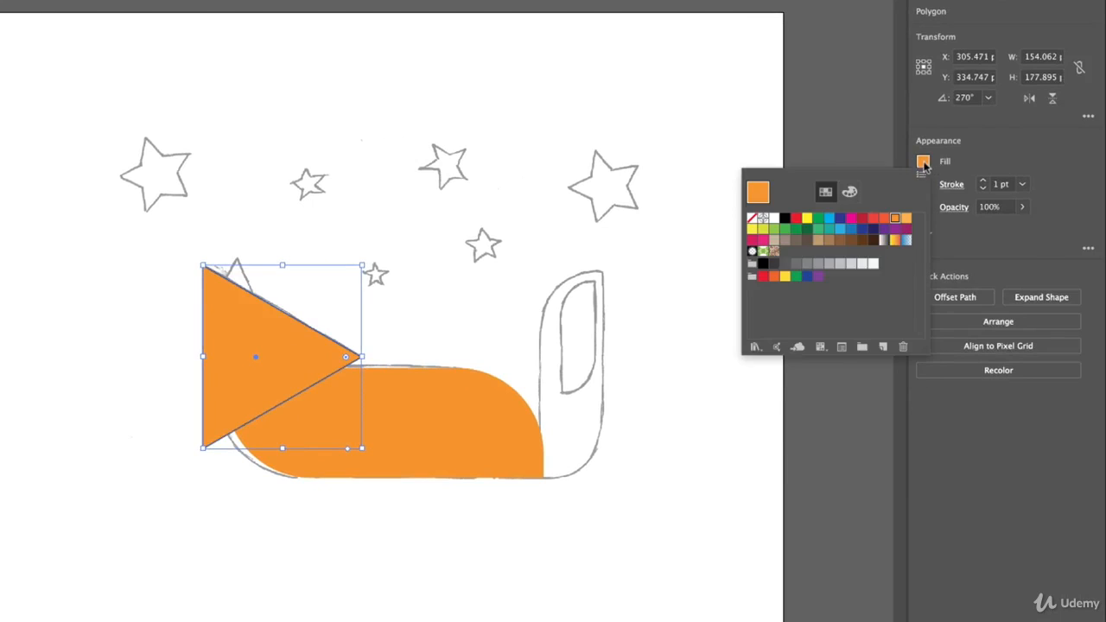
click(751, 218)
click(1024, 122)
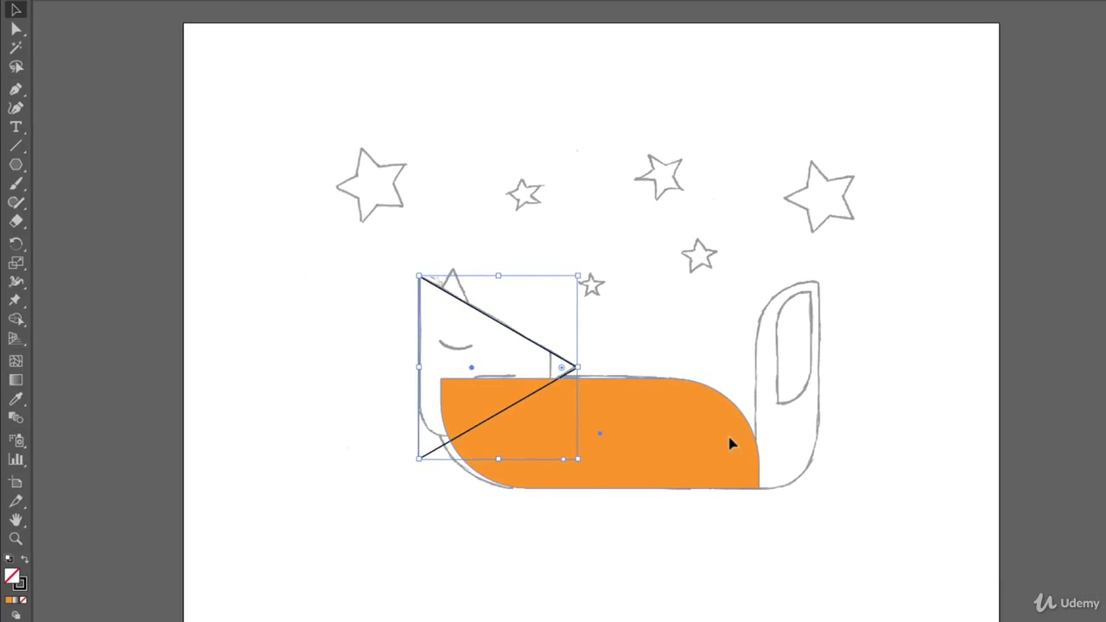
Try selecting the filled body and the unfilled head triangle by their interiors with the Selection tool
click(730, 443)
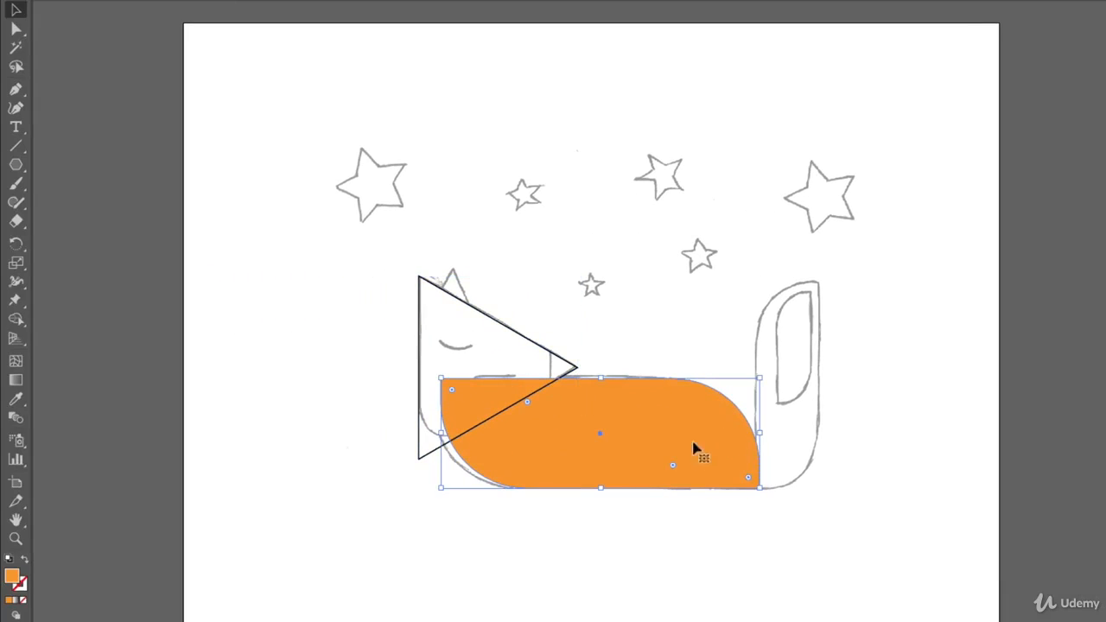
click(488, 324)
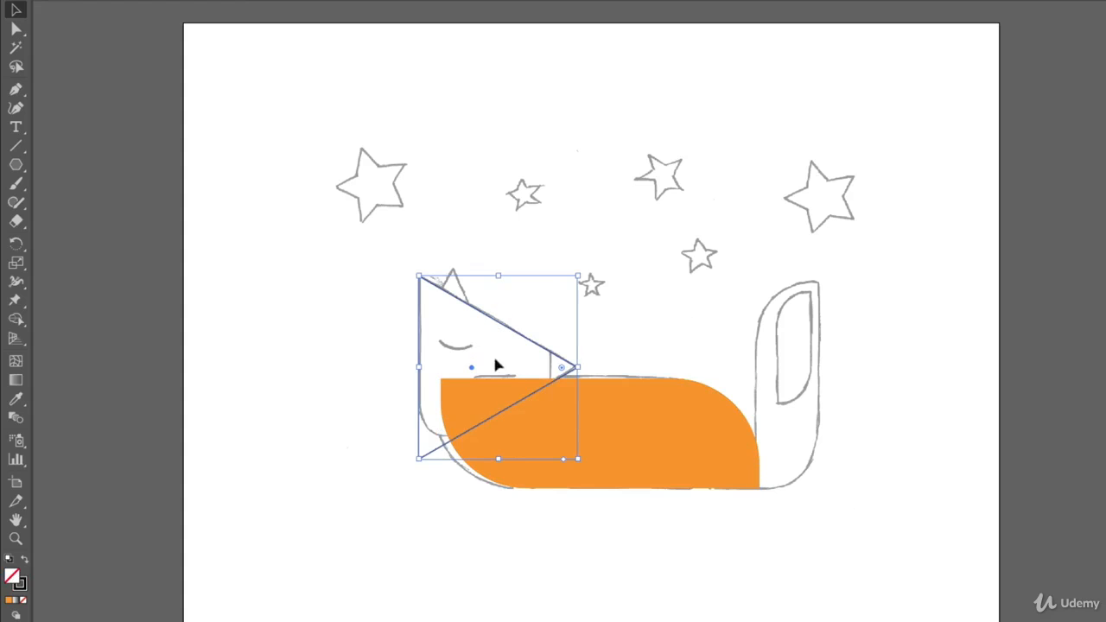
click(501, 361)
click(596, 414)
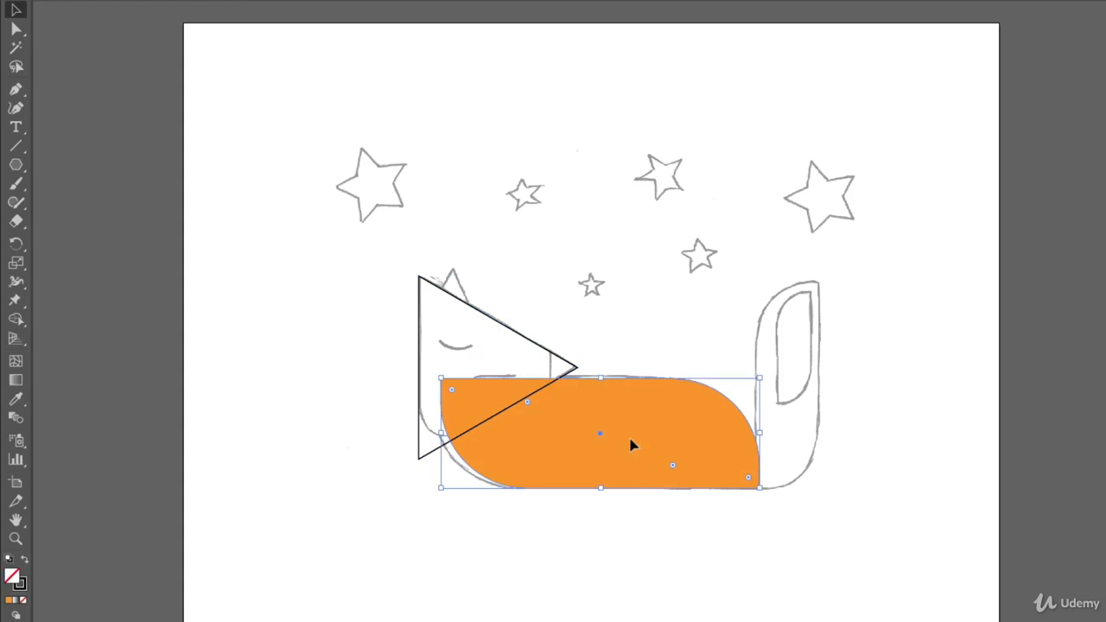
click(495, 356)
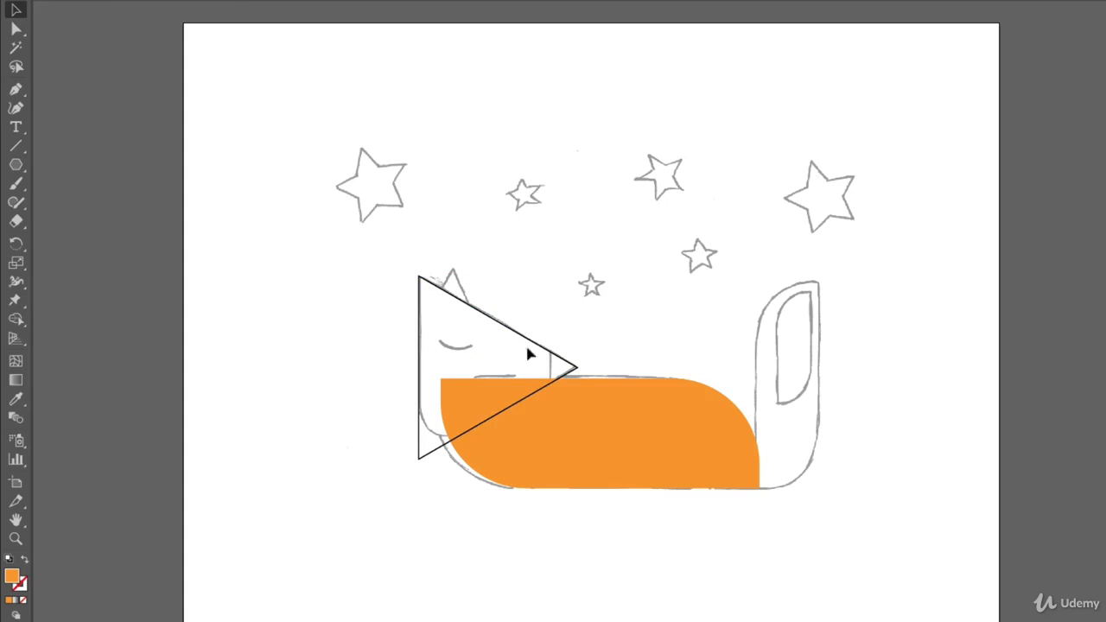
Select the head triangle by its outline and try rounding all three corners together, undoing the rounding
click(515, 337)
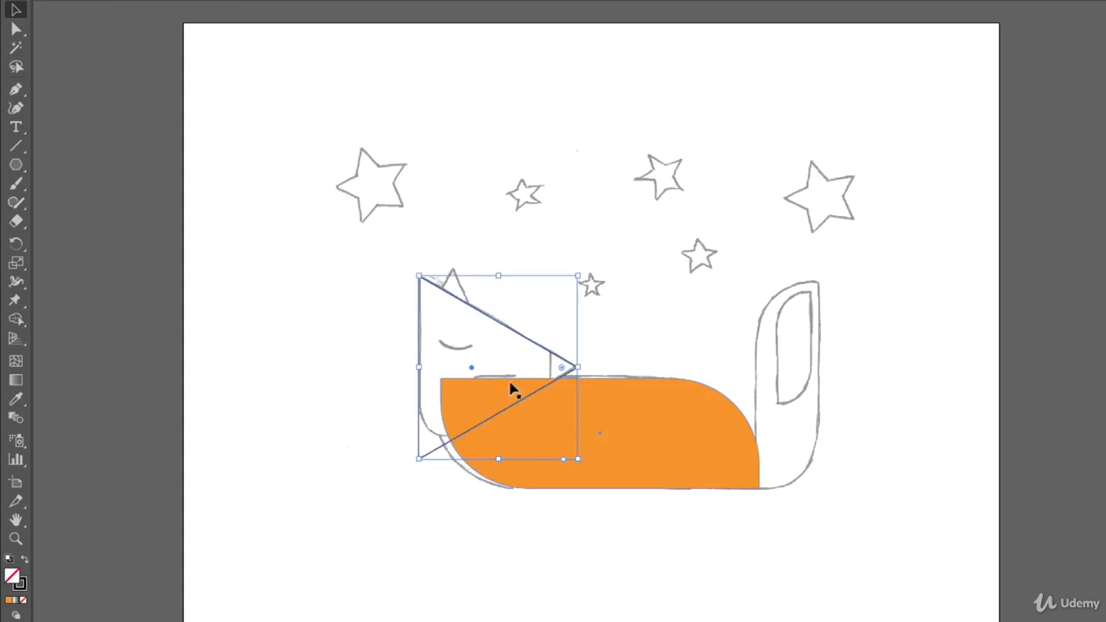
drag(562, 372, 443, 413)
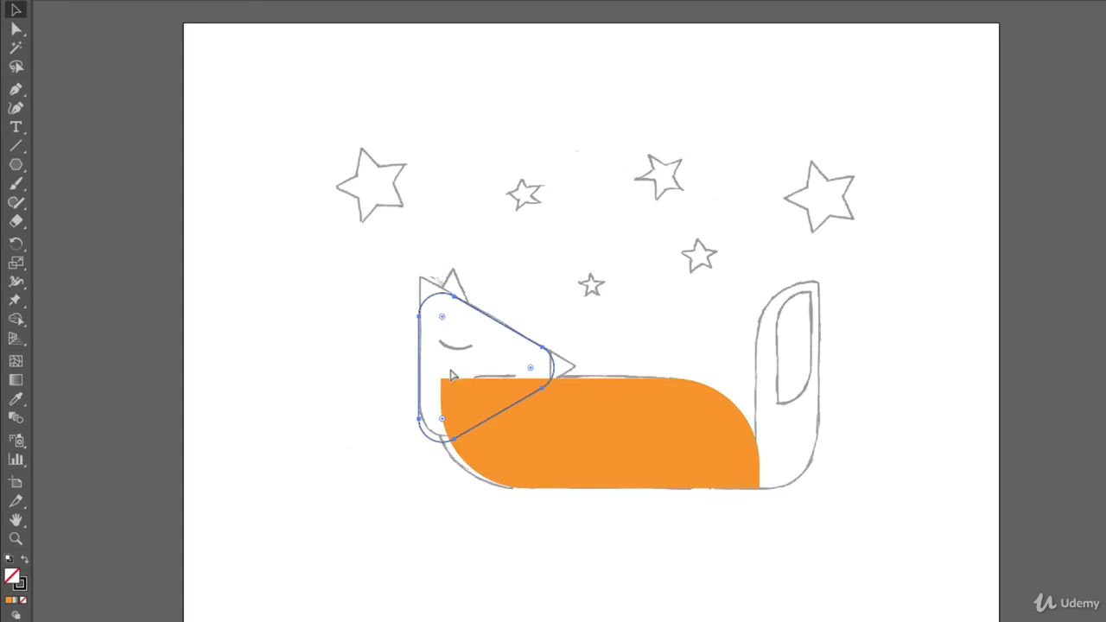
key(ctrl+z)
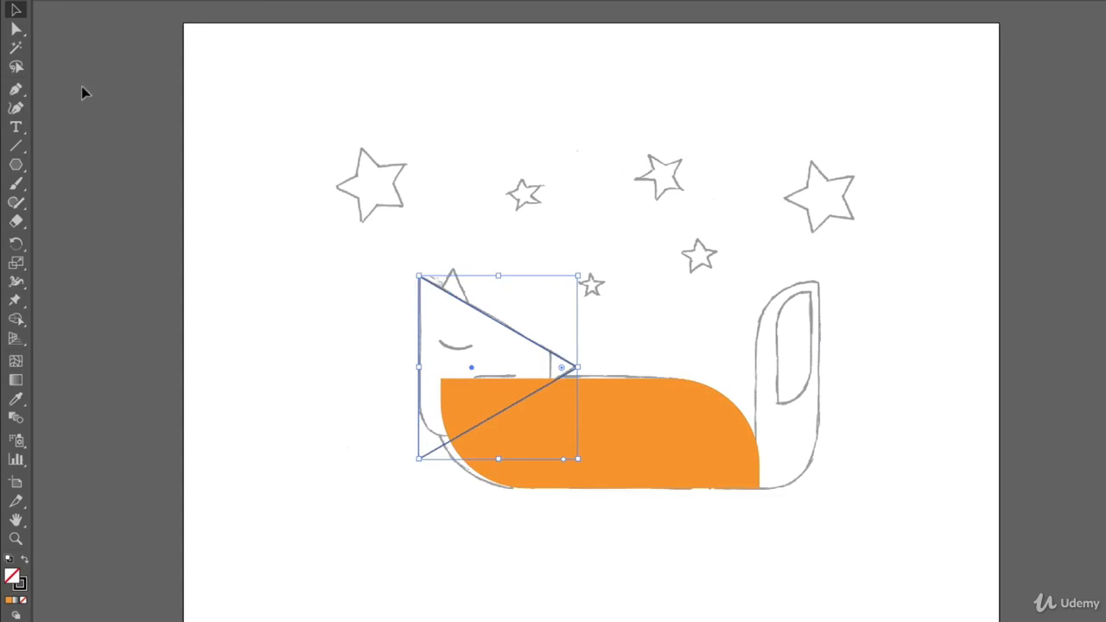
Round only the head triangle's lower-left corner to match the sketched jaw, using the Direct Selection tool
click(16, 27)
click(419, 459)
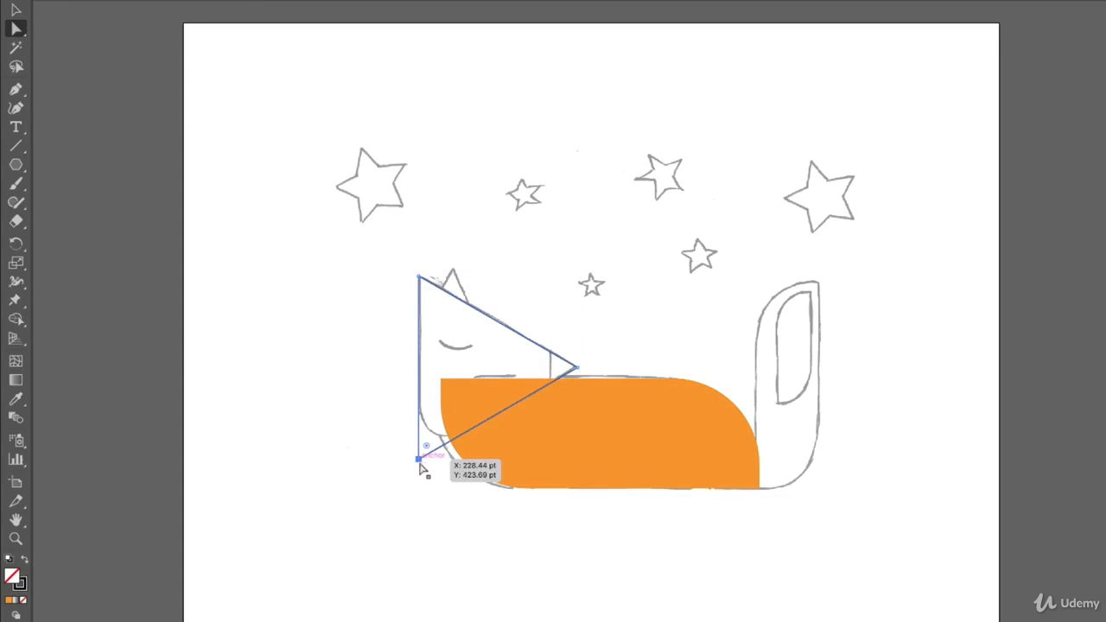
drag(426, 446, 449, 404)
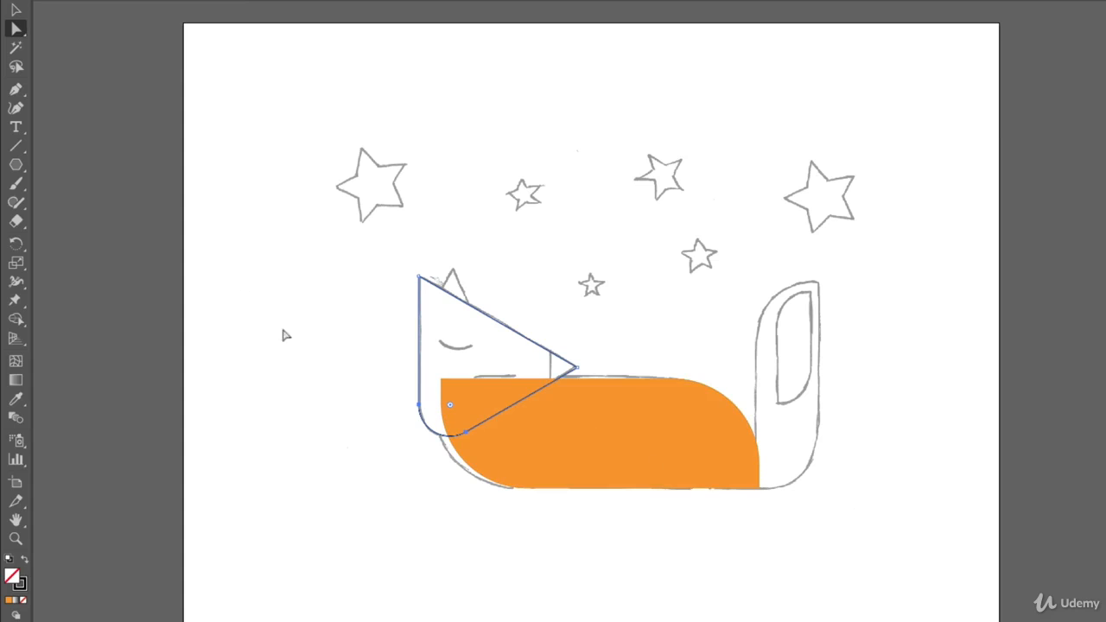
Create another three-sided polygon with a 116.2134 pt radius, shrink it to nose size, and point it right above the snout
click(15, 164)
click(520, 154)
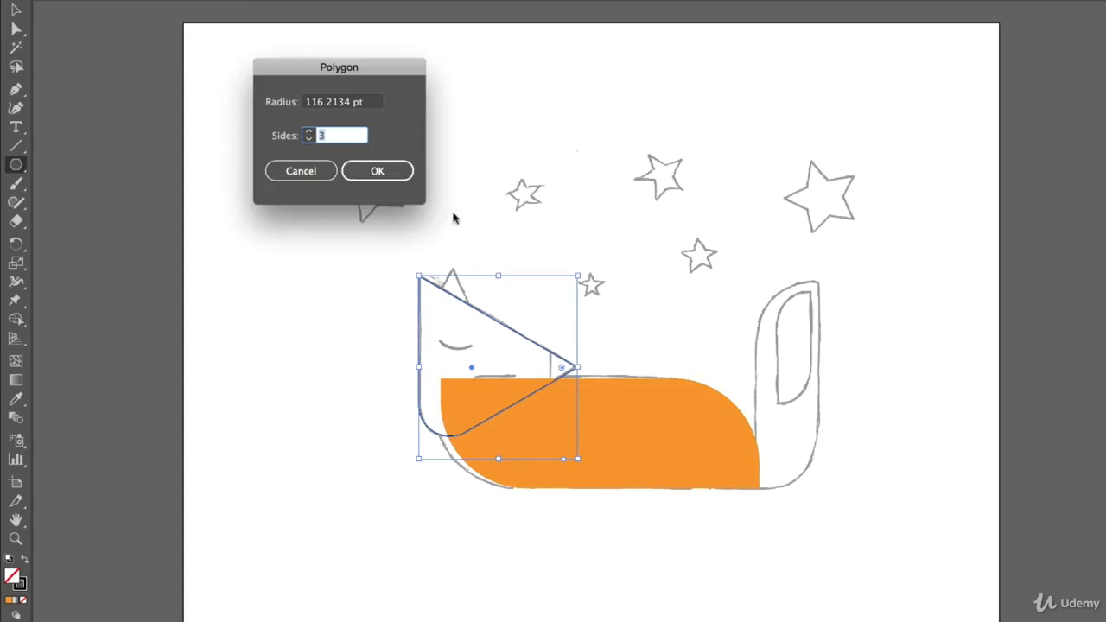
click(380, 172)
click(15, 9)
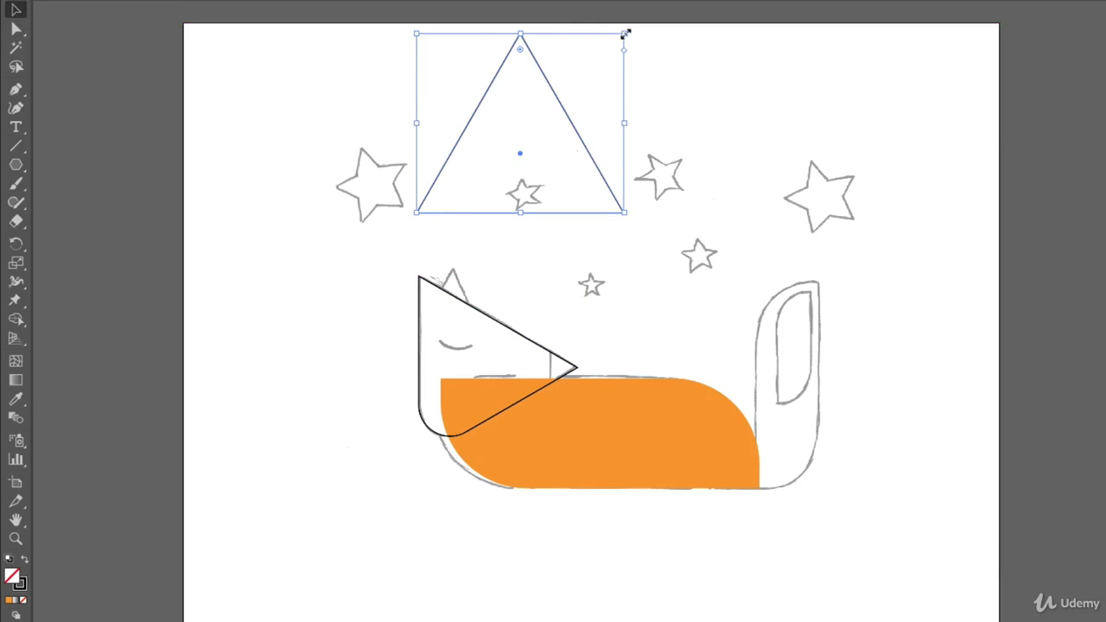
drag(625, 34, 535, 277)
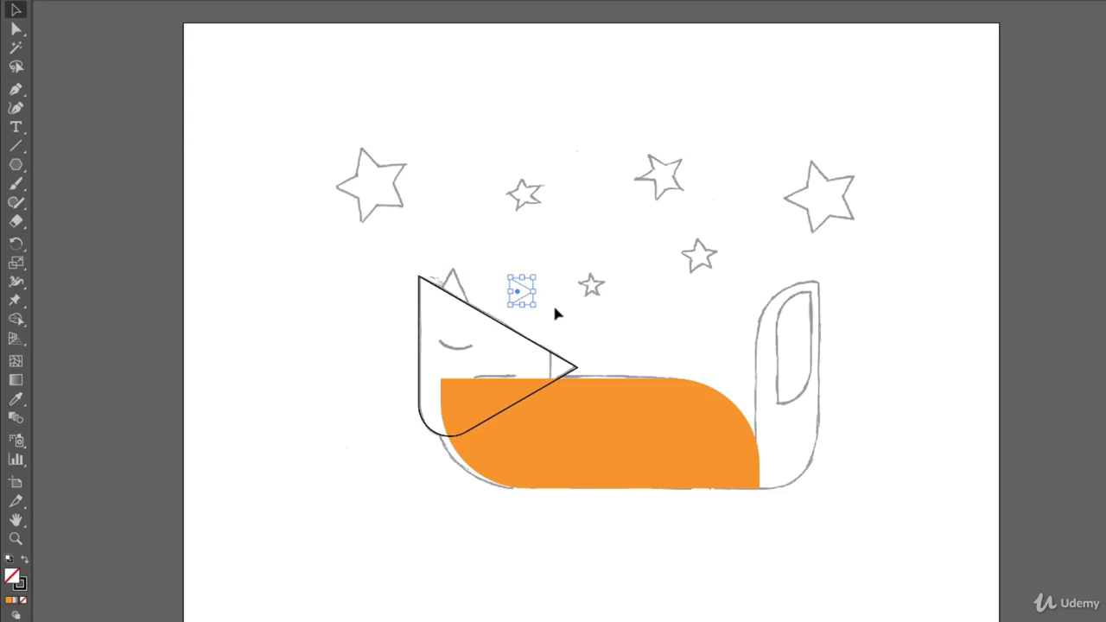
Try moving the small nose triangle onto the snout tip, and look through the view and snapping options
drag(516, 291, 558, 370)
drag(564, 370, 553, 366)
drag(523, 295, 572, 352)
click(385, 1)
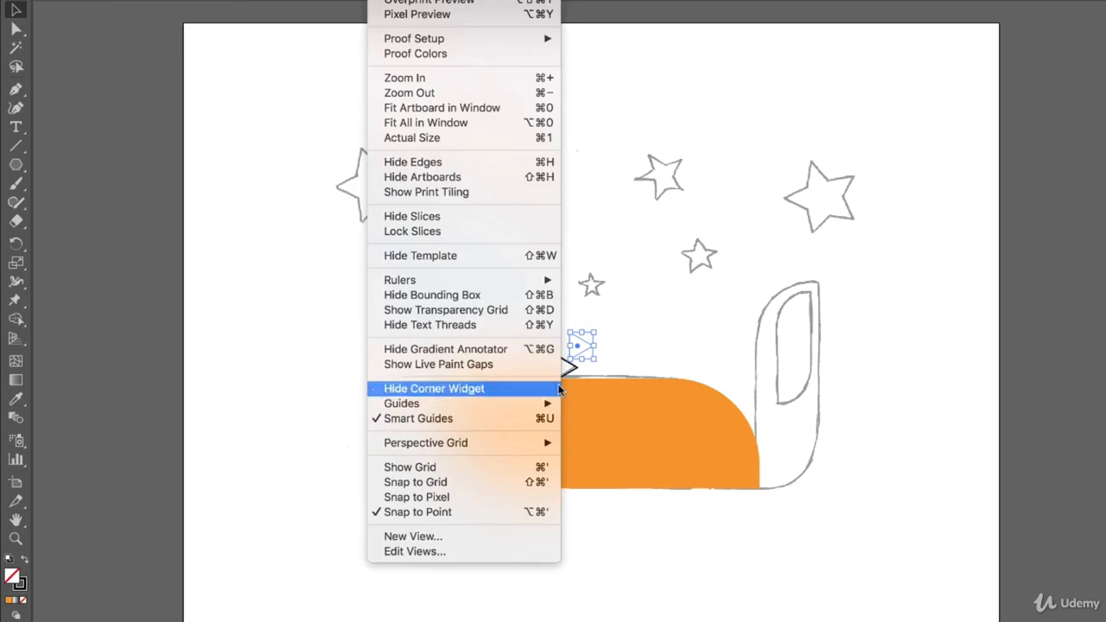
click(644, 344)
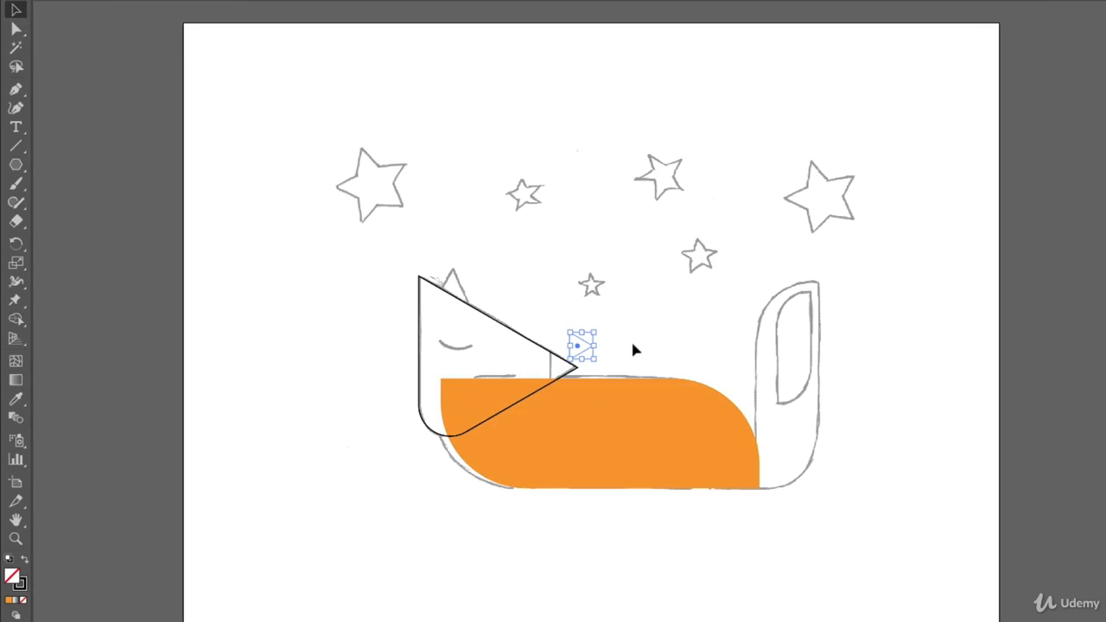
Move the nose triangle by its pointed corner so that it snaps onto the head triangle's tip
key(ctrl+plus)
key(ctrl+plus)
key(ctrl+plus)
key(v)
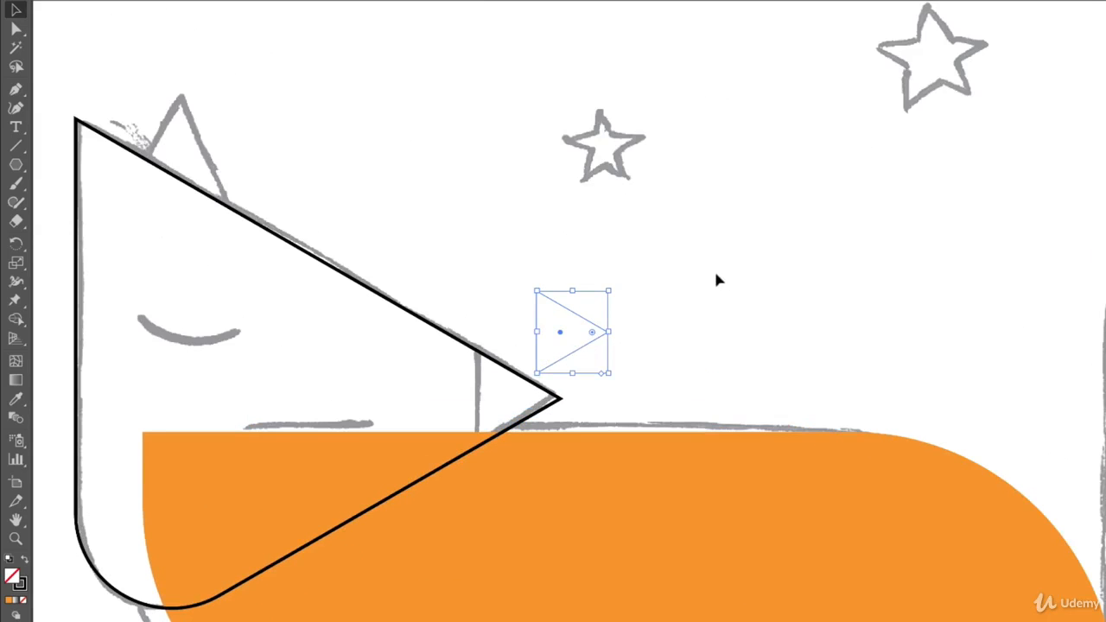
click(753, 300)
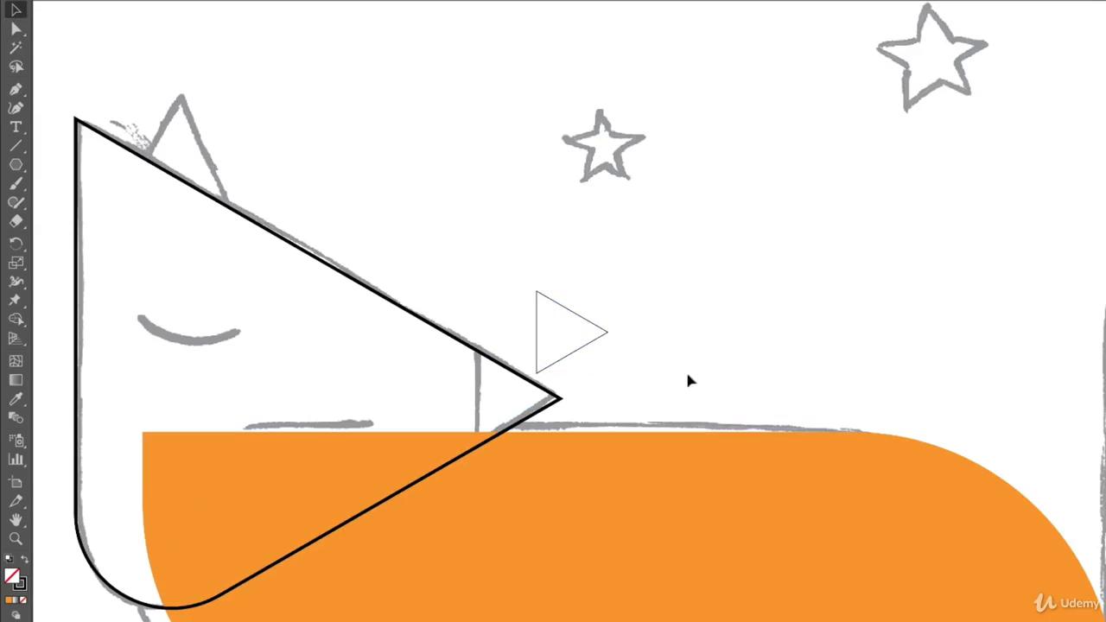
click(587, 354)
click(800, 330)
drag(606, 339, 608, 339)
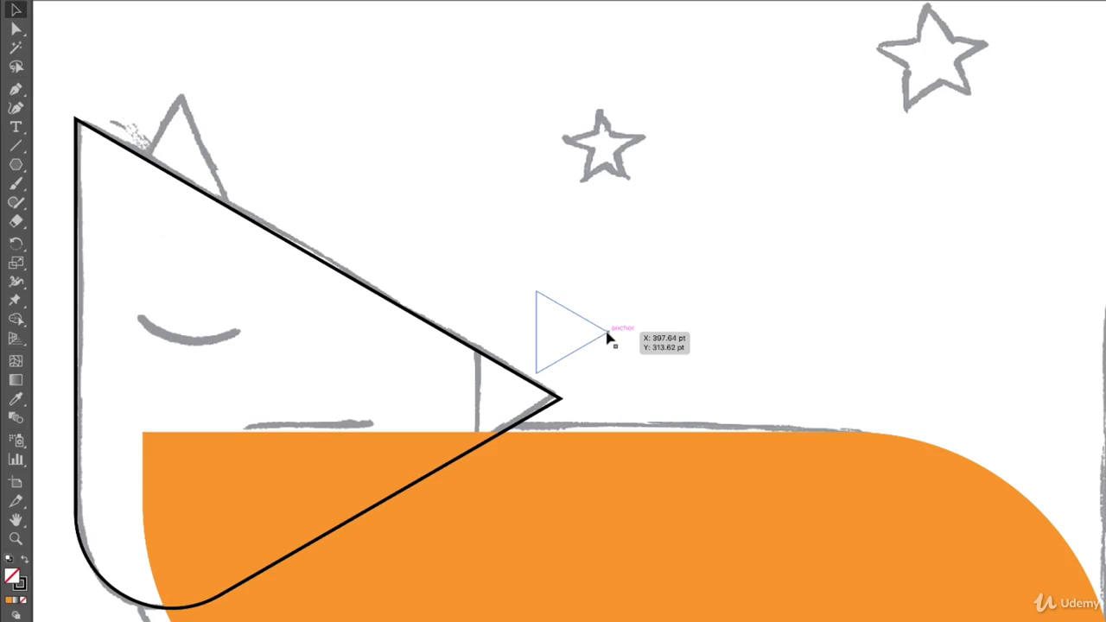
drag(606, 337, 559, 401)
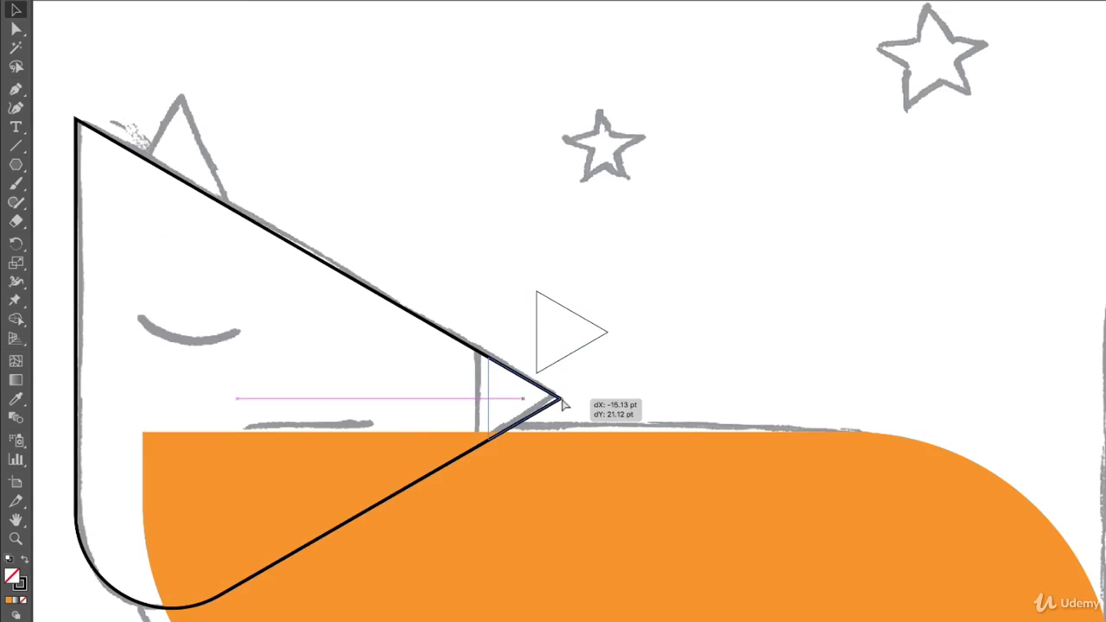
drag(562, 403, 564, 399)
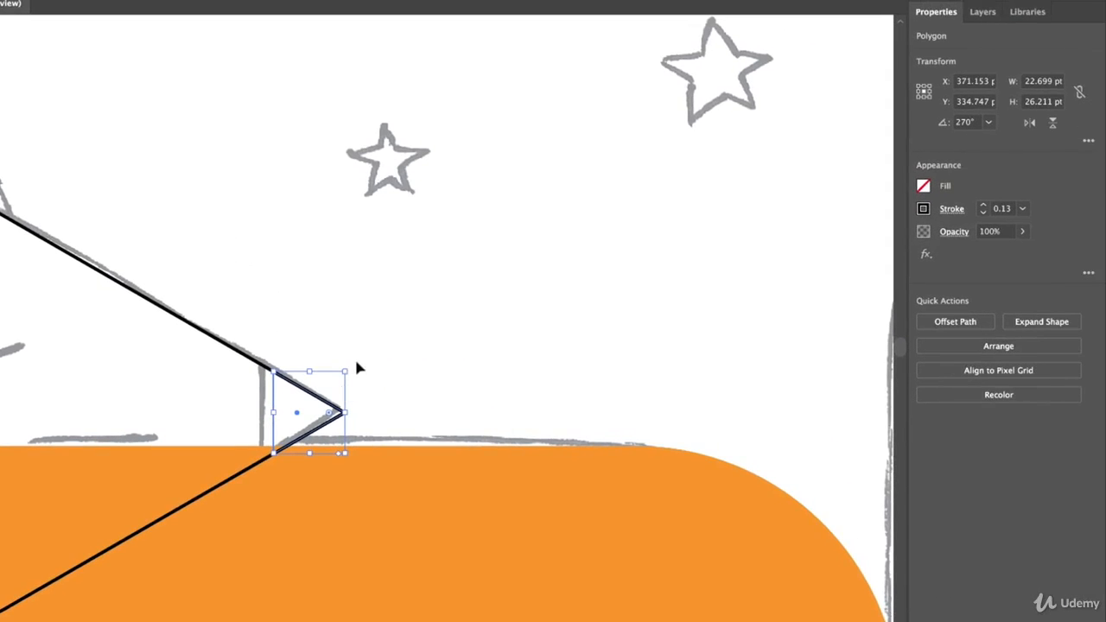
Fill the nose triangle with black and remove its stroke
click(922, 187)
click(784, 242)
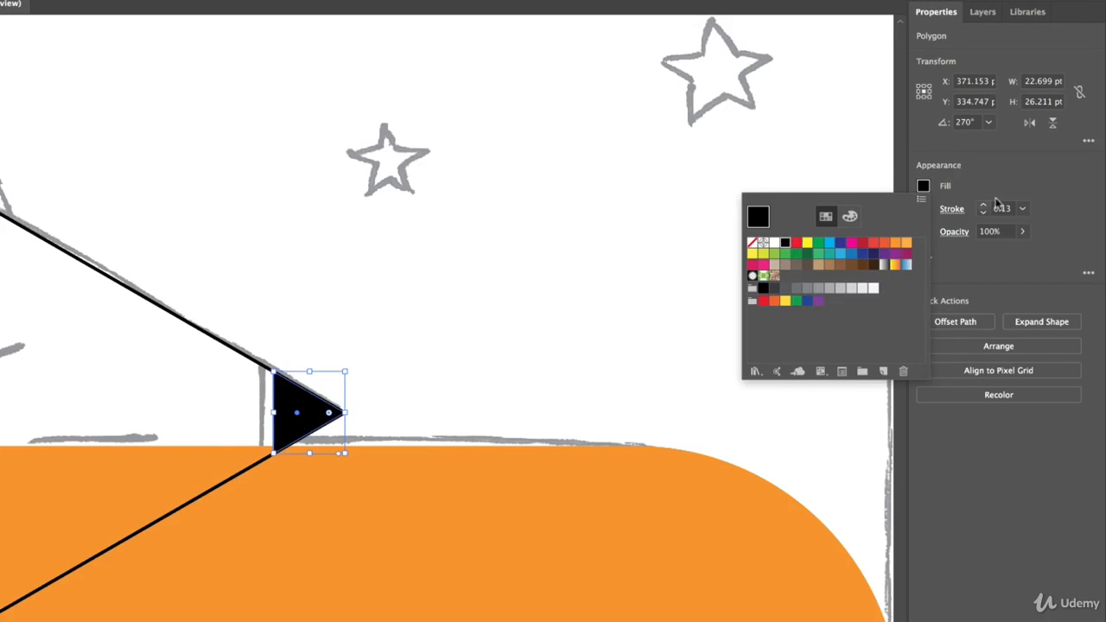
click(923, 209)
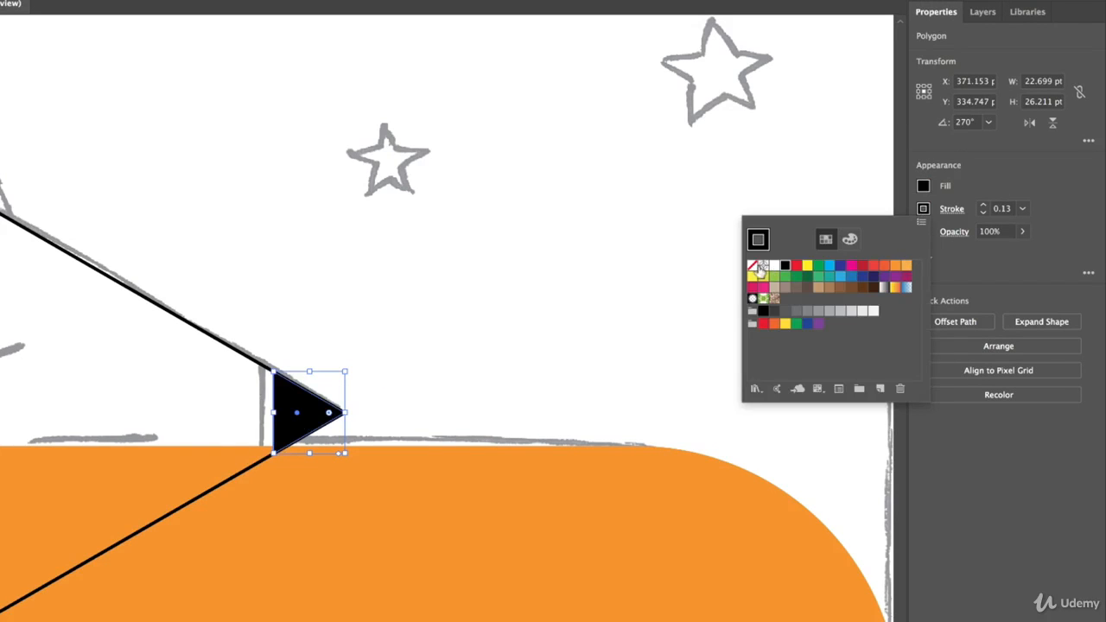
click(751, 265)
key(Escape)
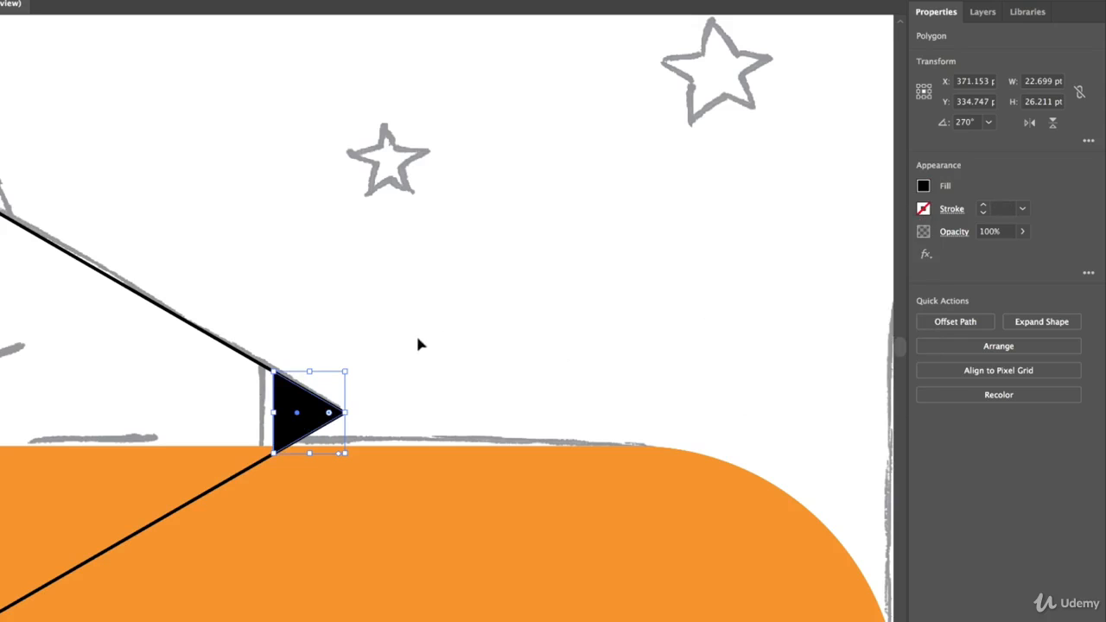
Remove the orange fill from the body shape and give it a black stroke so the sketch beneath shows
drag(223, 335, 313, 192)
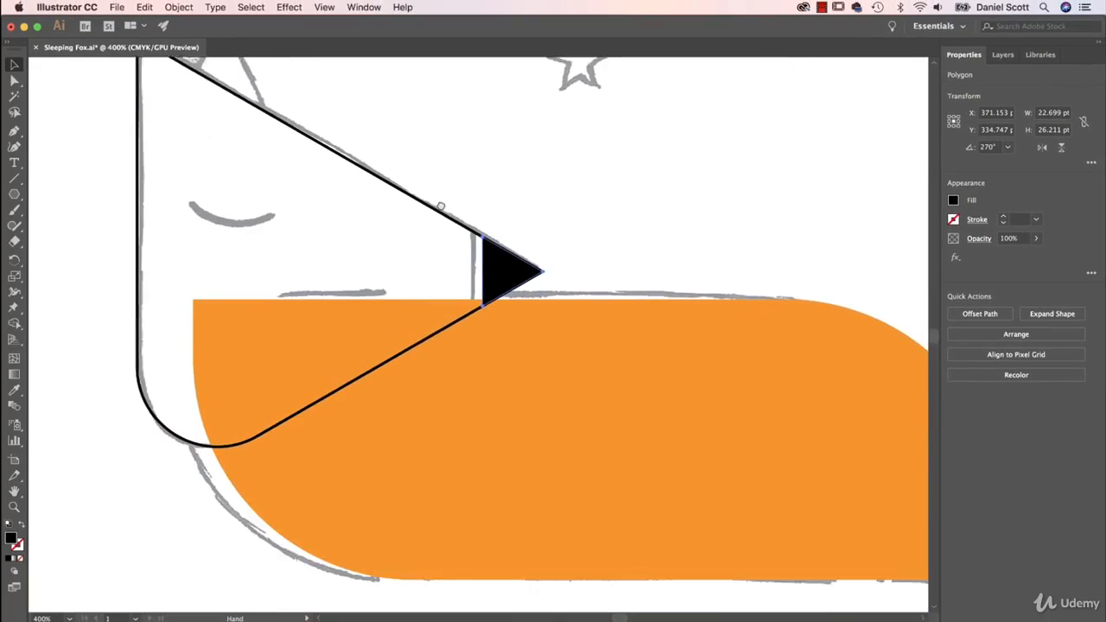
drag(412, 336, 427, 286)
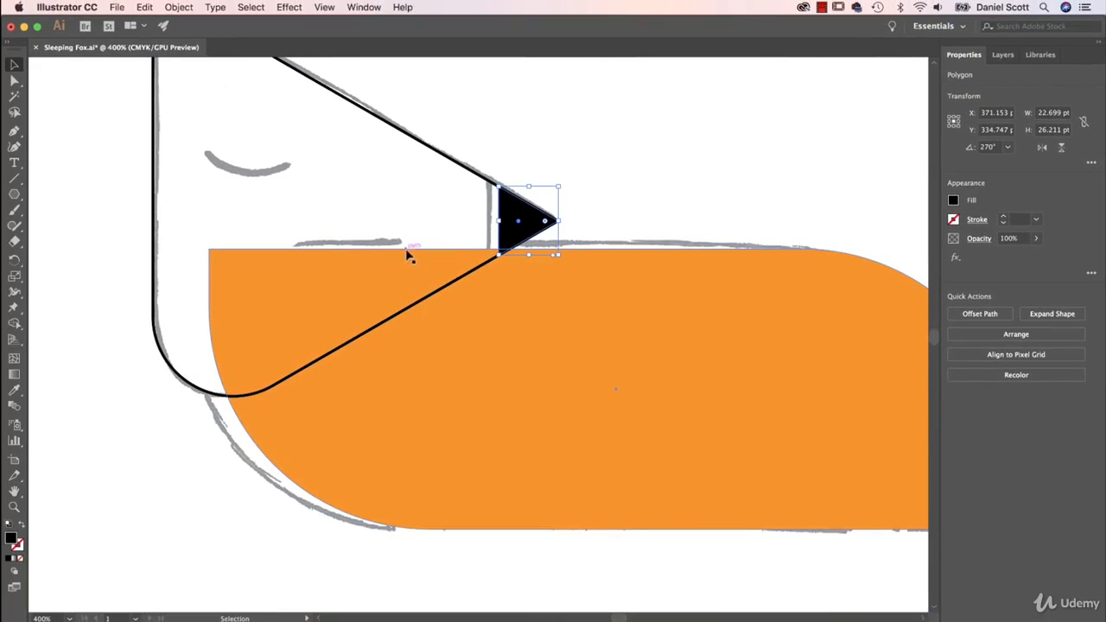
click(588, 381)
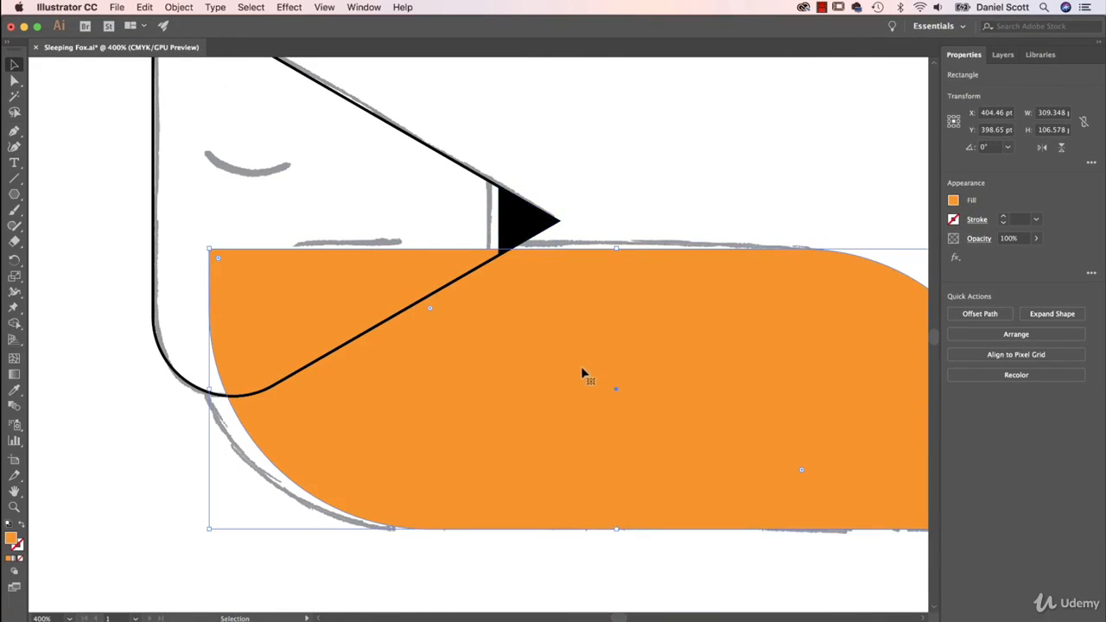
click(953, 201)
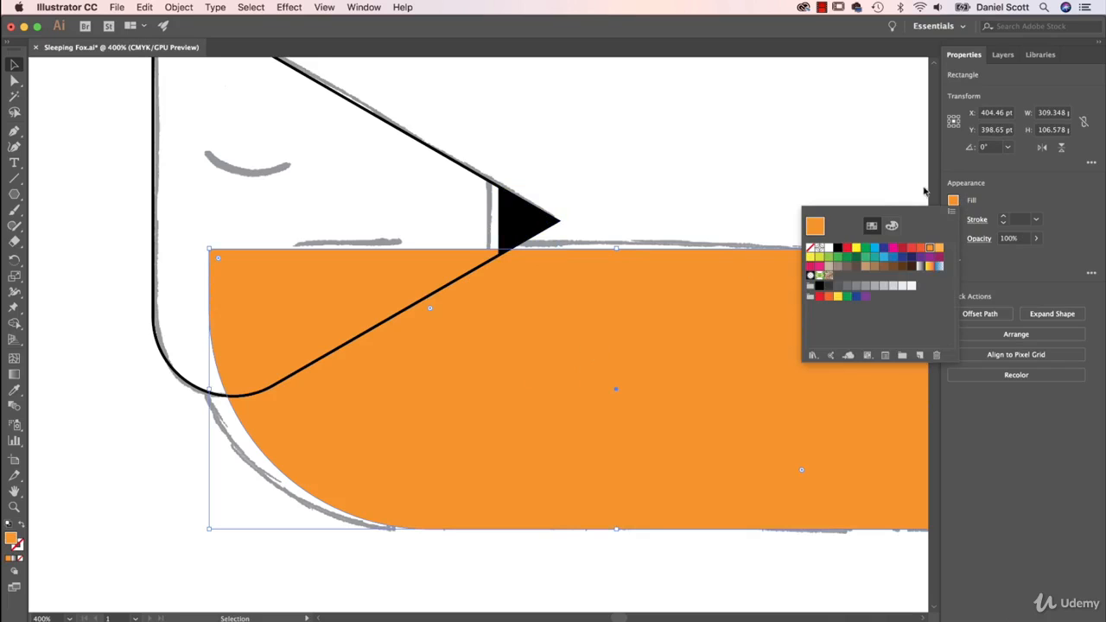
click(811, 250)
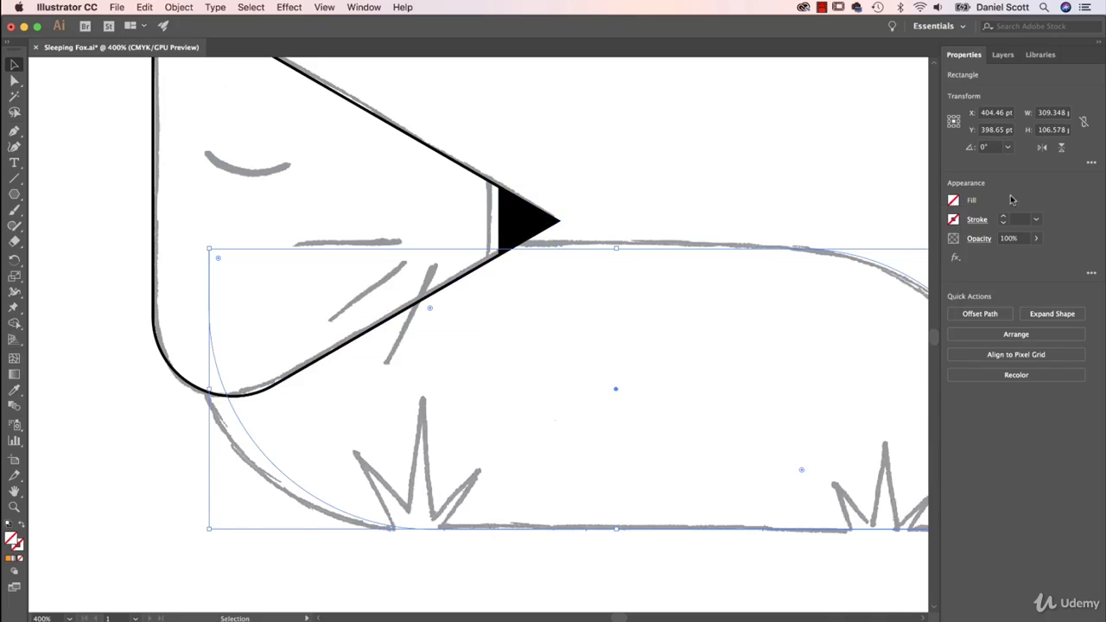
click(954, 220)
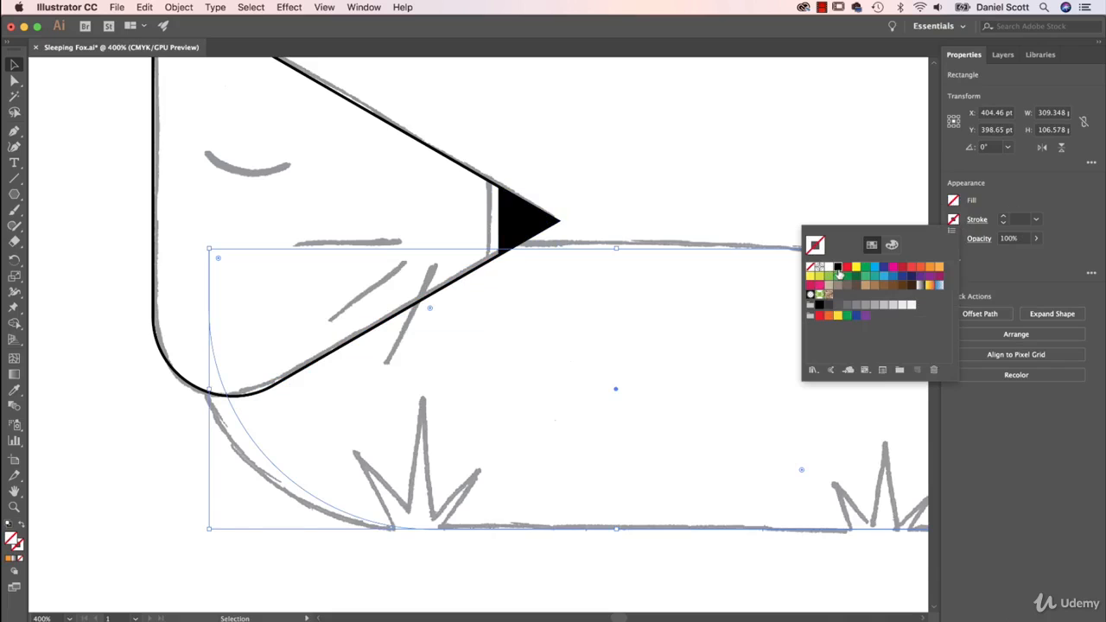
click(837, 267)
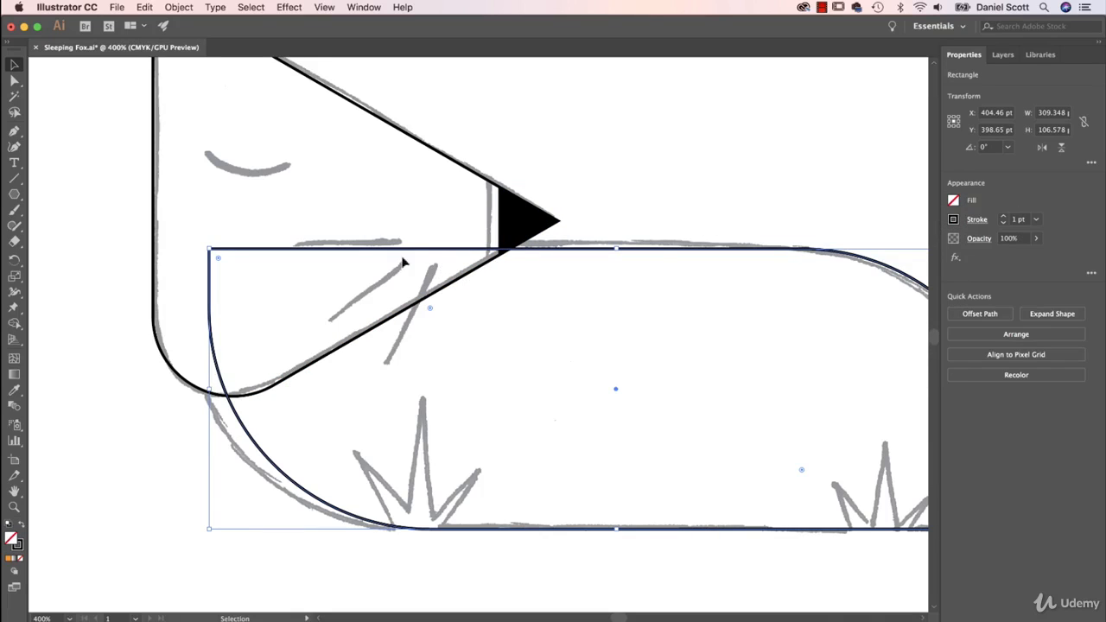
Trace the three sketched whiskers with the Line Segment tool, making the upper one about 43 pt long
click(13, 179)
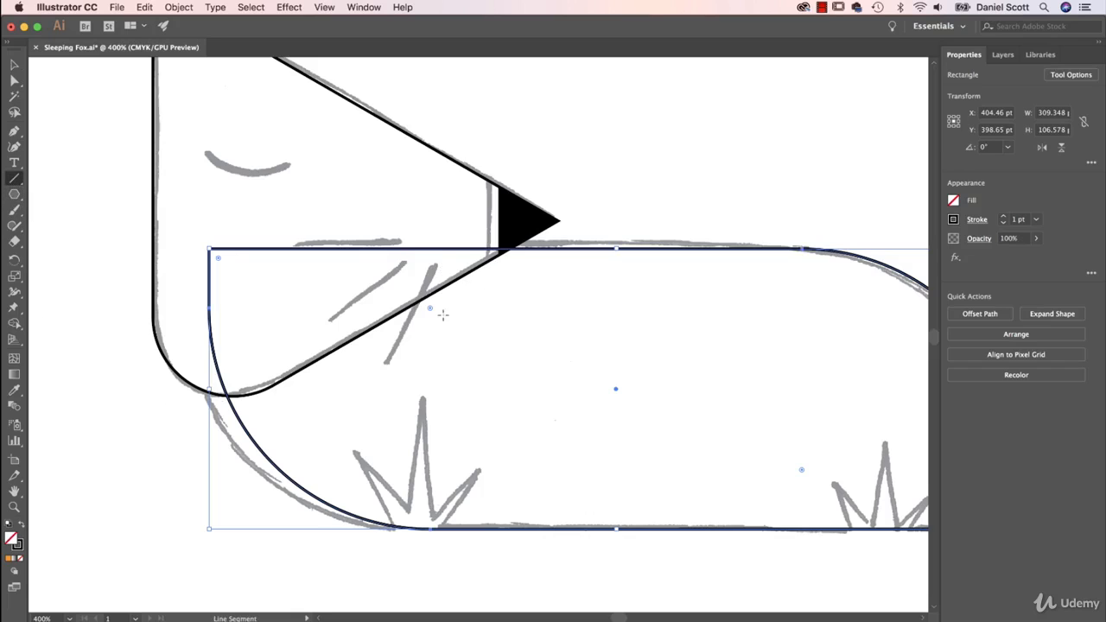
drag(430, 263, 388, 361)
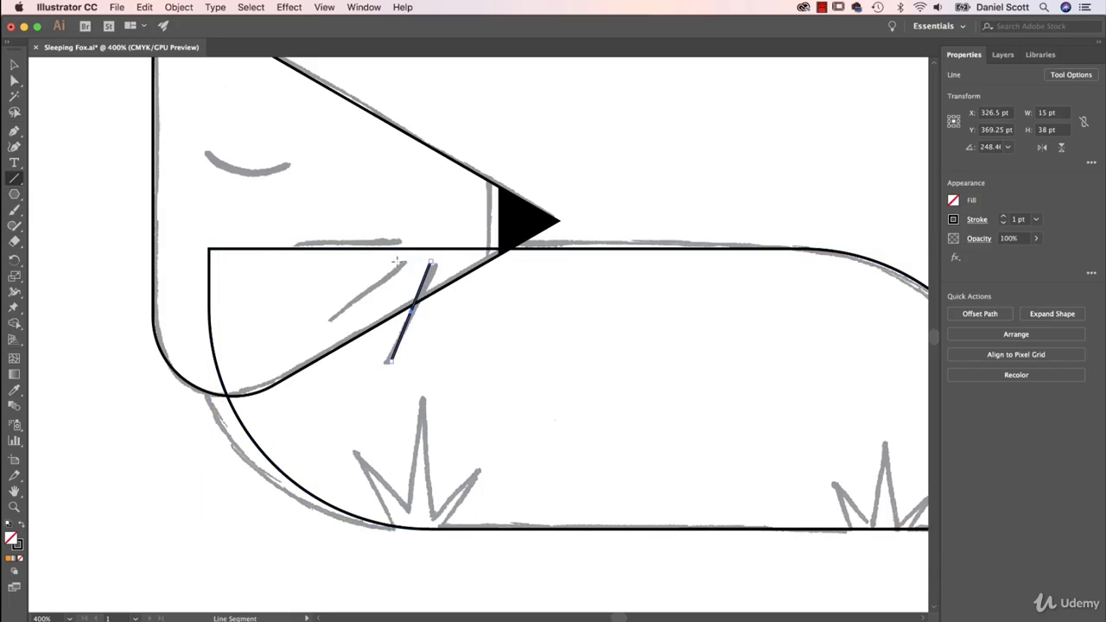
mouse_move(399, 263)
mouse_down()
mouse_move(378, 292)
mouse_move(332, 318)
mouse_up()
drag(367, 235, 290, 240)
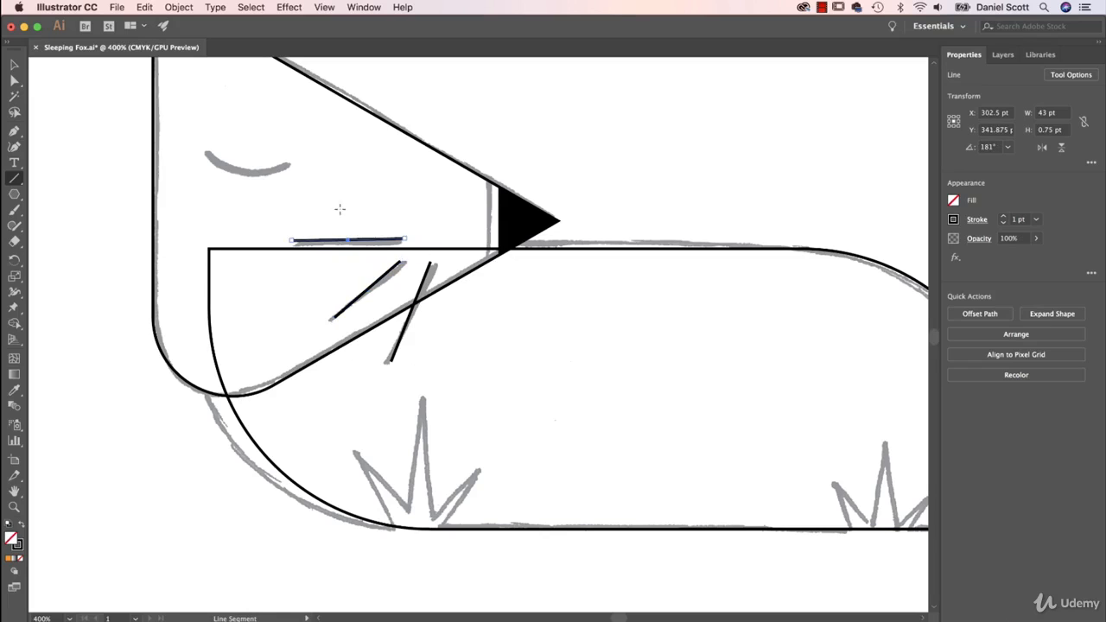
Draw a diagonal test line about 36 by 21 pt above the whiskers and try starting another from its endpoint, undoing the distortions
drag(404, 239, 343, 180)
key(super+z)
drag(429, 207, 332, 153)
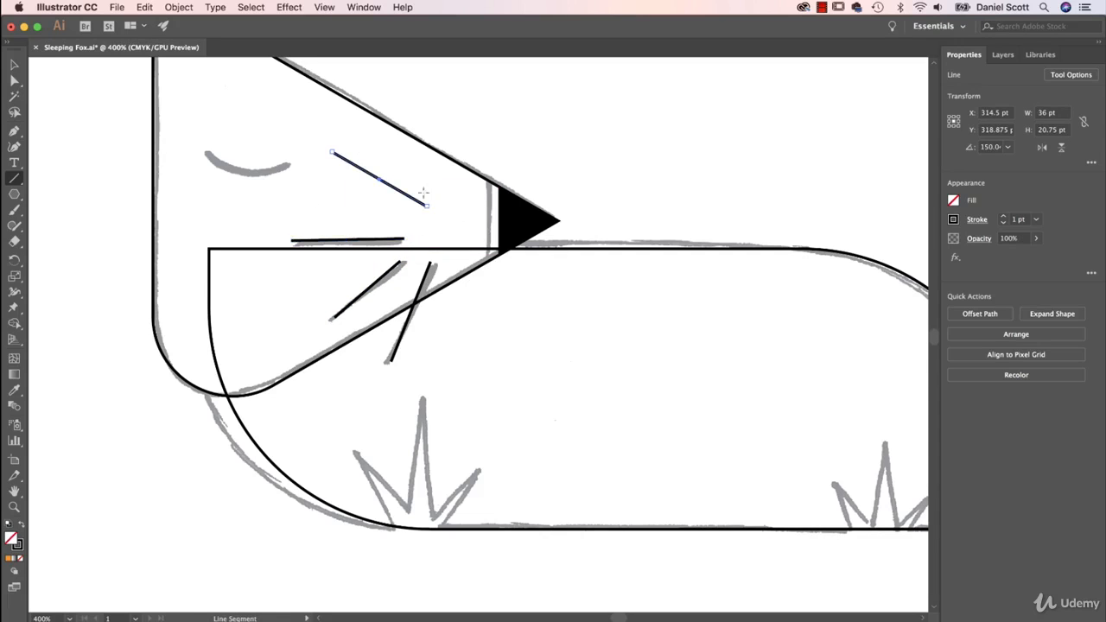
drag(427, 207, 410, 155)
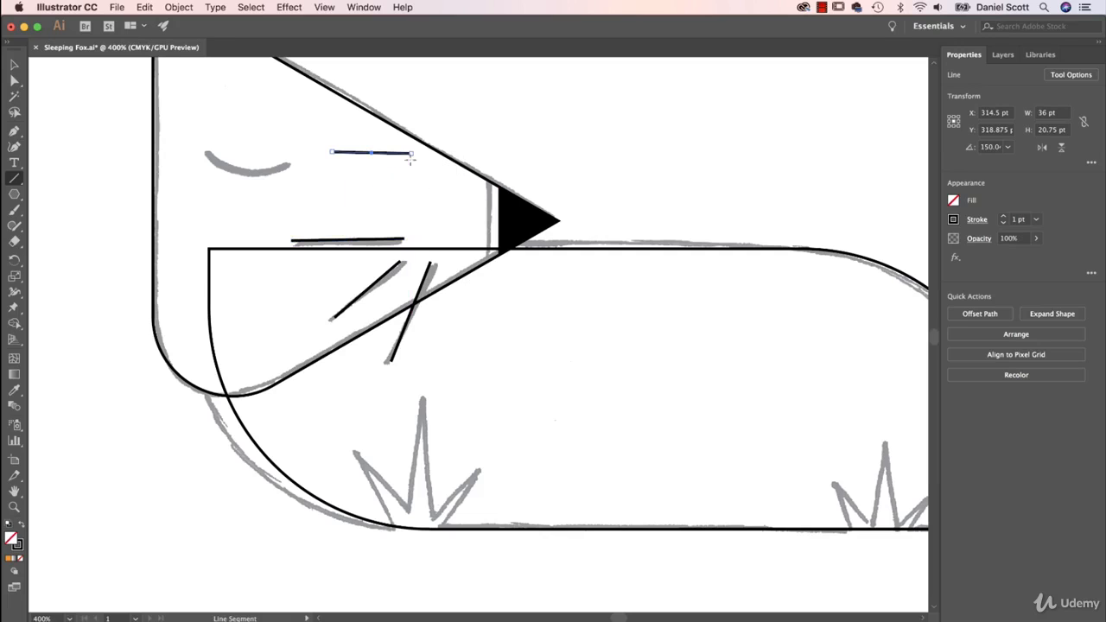
key(super+z)
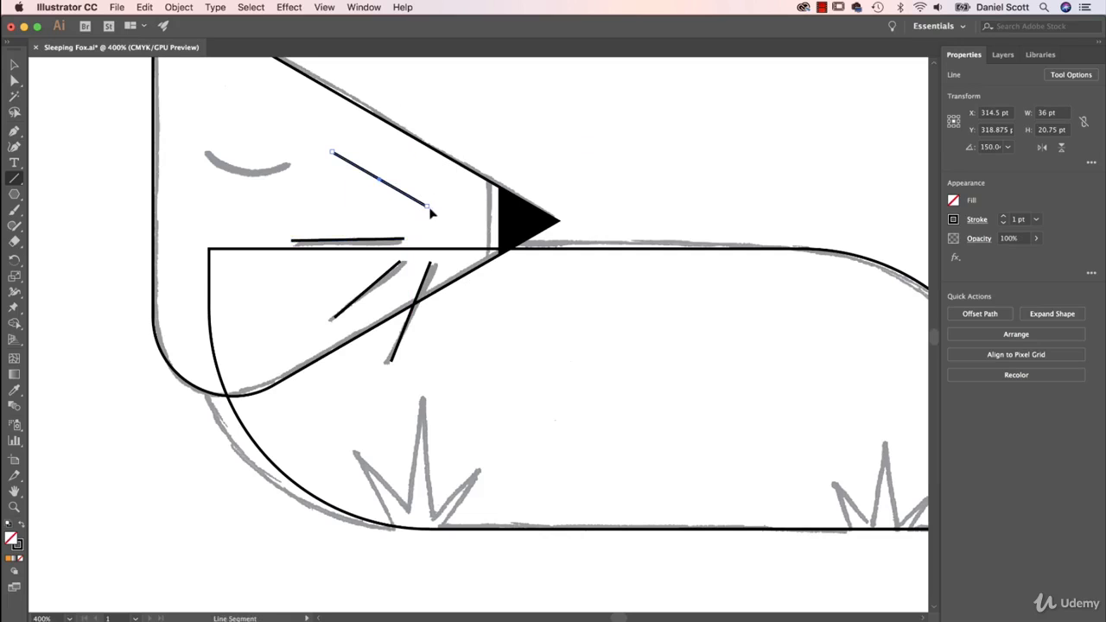
Try adding two more lines from the diagonal's lower endpoint, deselecting before each, and undo all the test lines
click(15, 65)
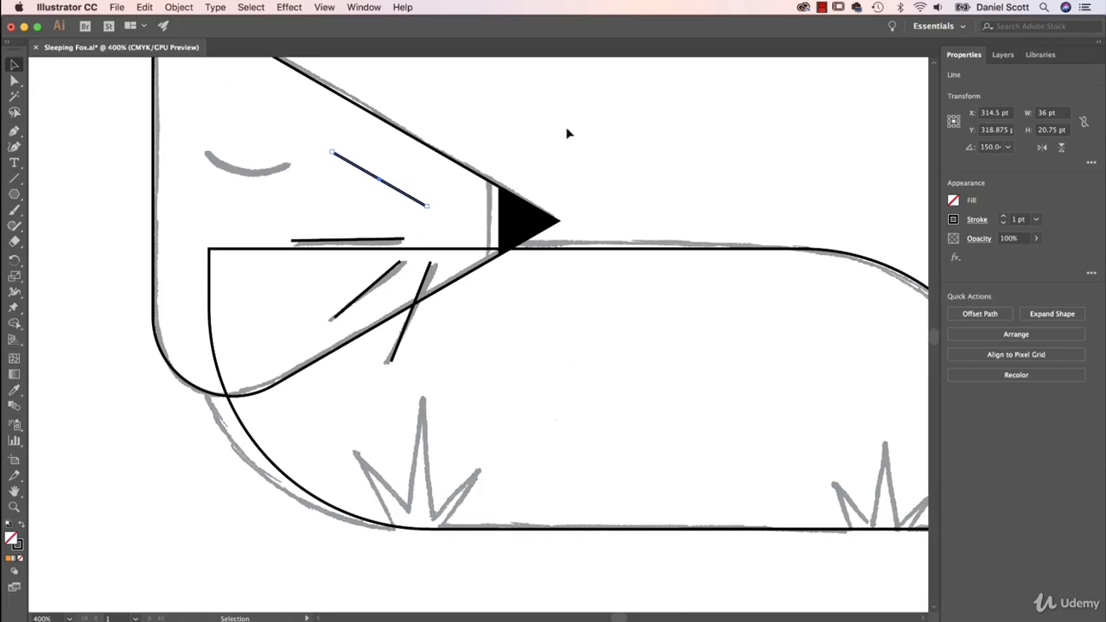
click(545, 118)
click(14, 178)
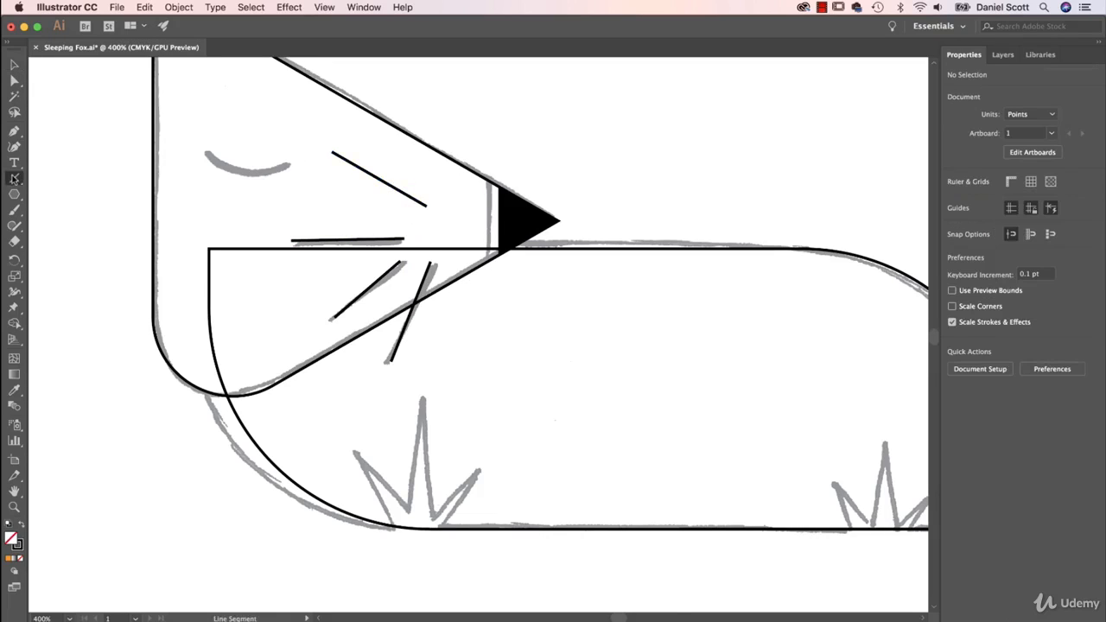
drag(427, 205, 386, 115)
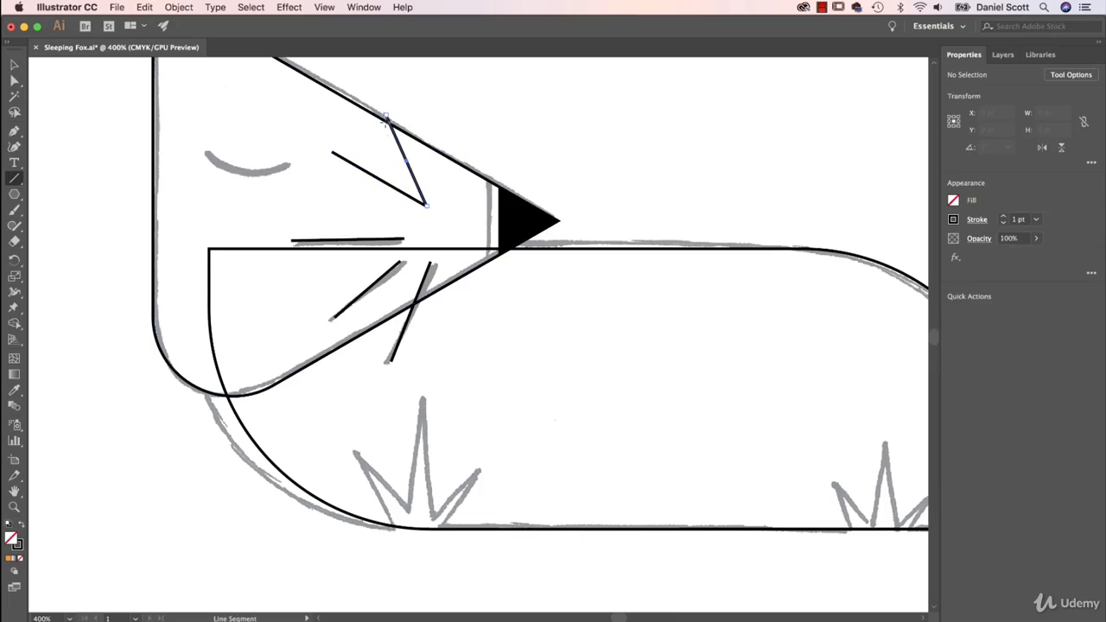
click(15, 66)
click(726, 125)
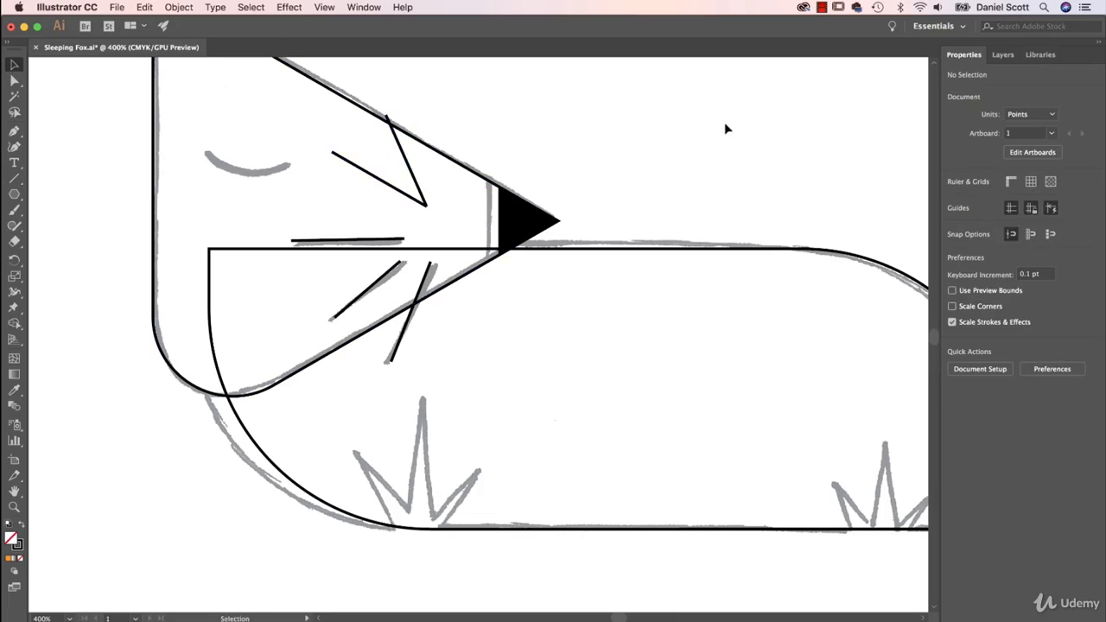
click(14, 178)
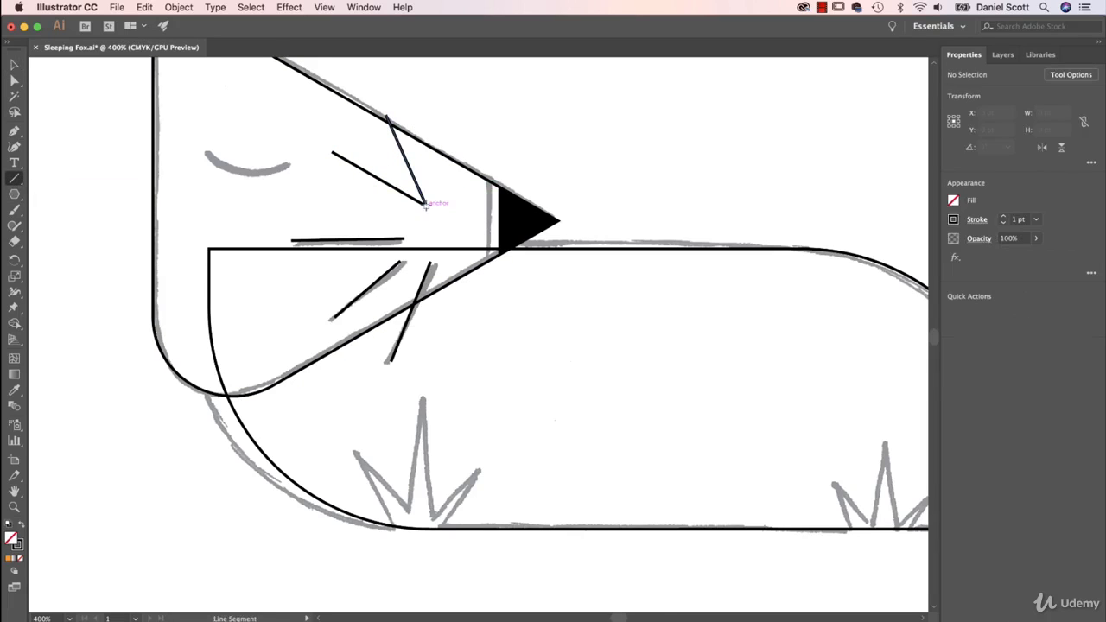
drag(426, 206, 449, 119)
key(super+z)
key(super+z)
key(super+z)
key(super+z)
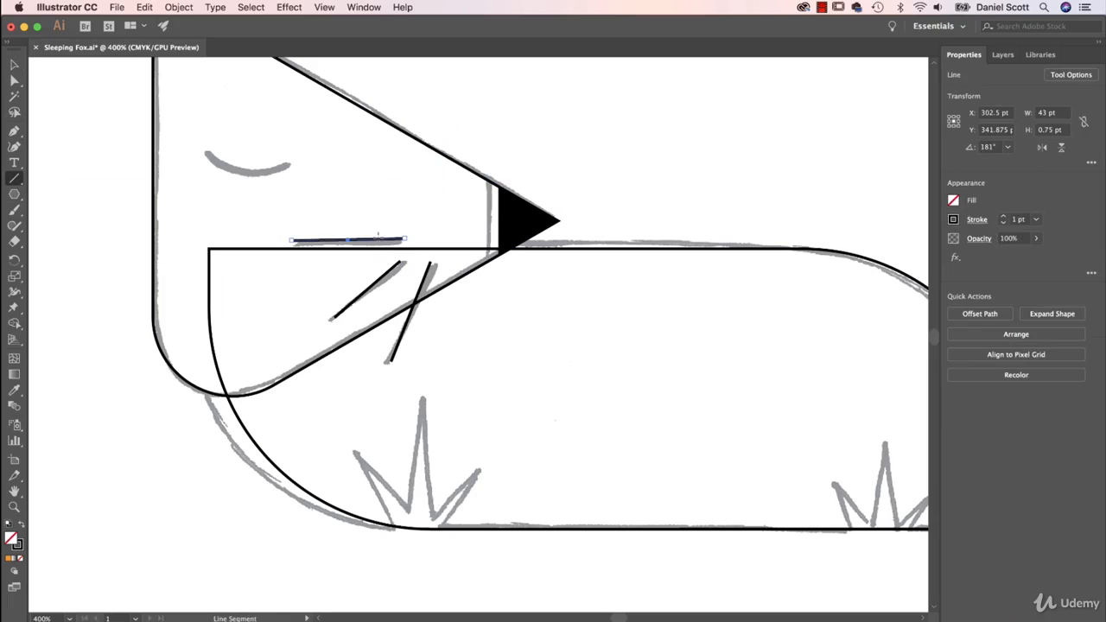
Try a circle about 28.3 pt across over the sketched eye with the Ellipse tool, and delete it
click(14, 65)
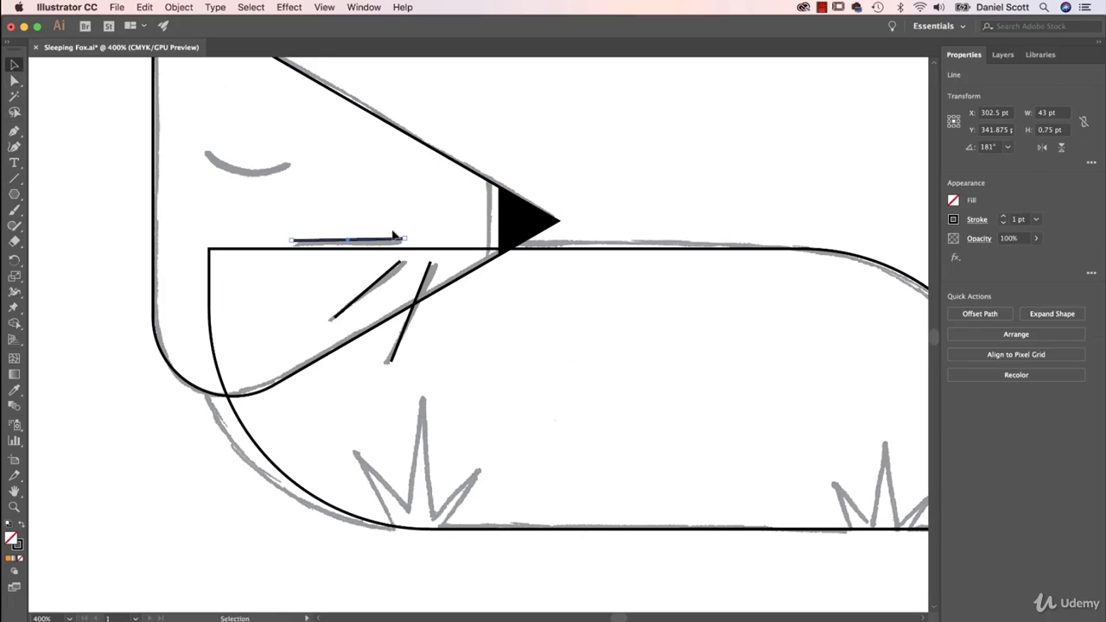
click(14, 193)
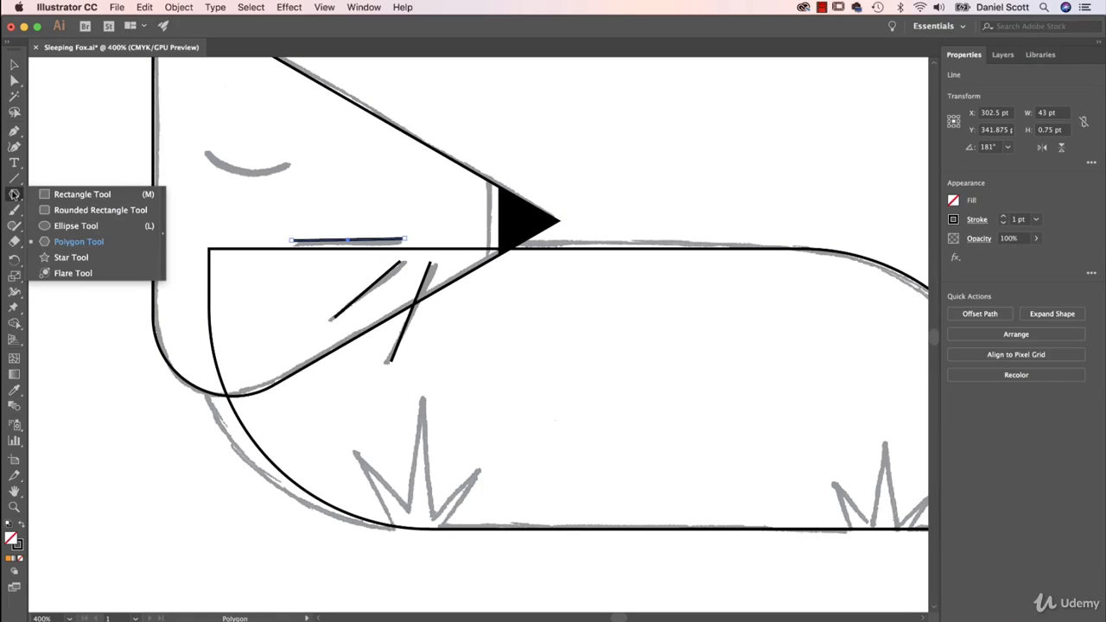
click(74, 225)
mouse_move(214, 126)
mouse_down()
mouse_move(293, 185)
mouse_move(288, 200)
mouse_up()
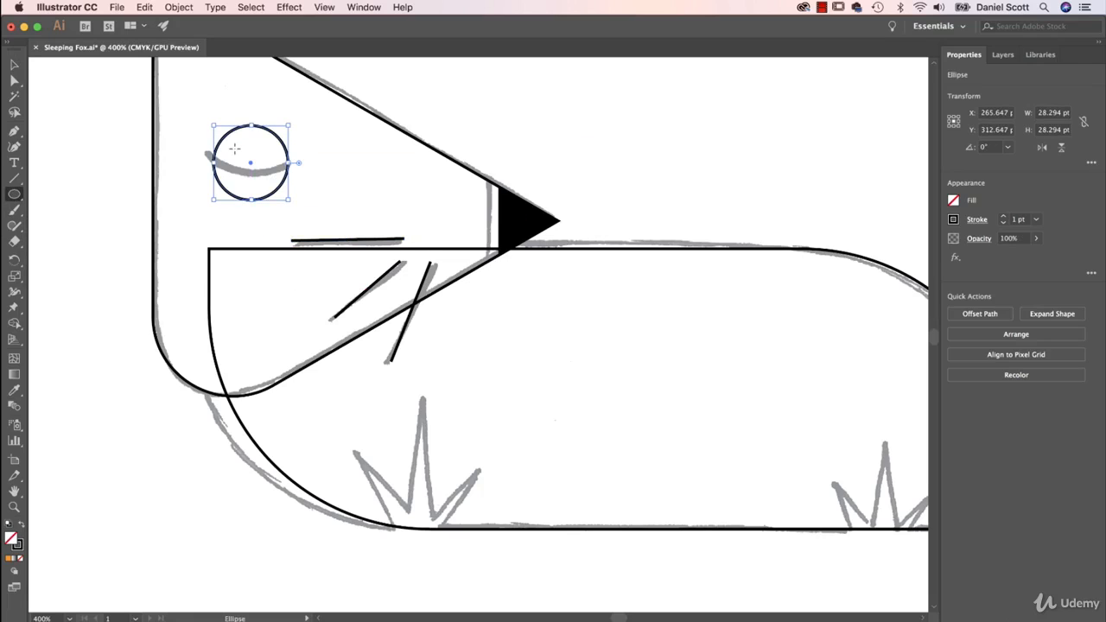
key(BackSpace)
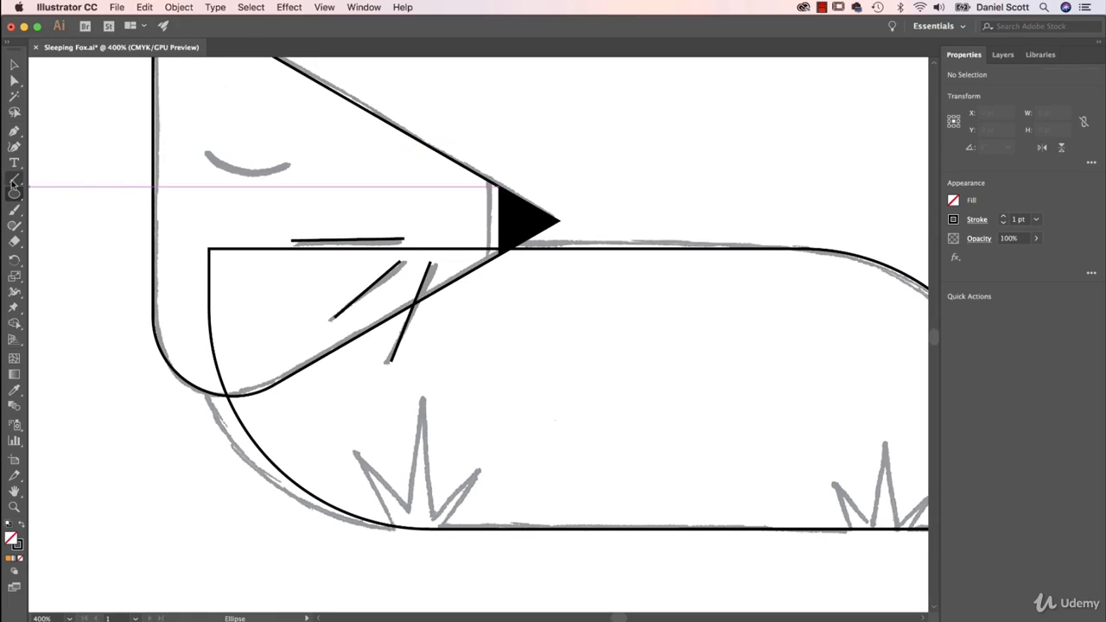
Draw an arc about 19.5 by 15.5 pt above the sketched eye with the Arc tool, undoing a first attempt
drag(13, 183, 69, 195)
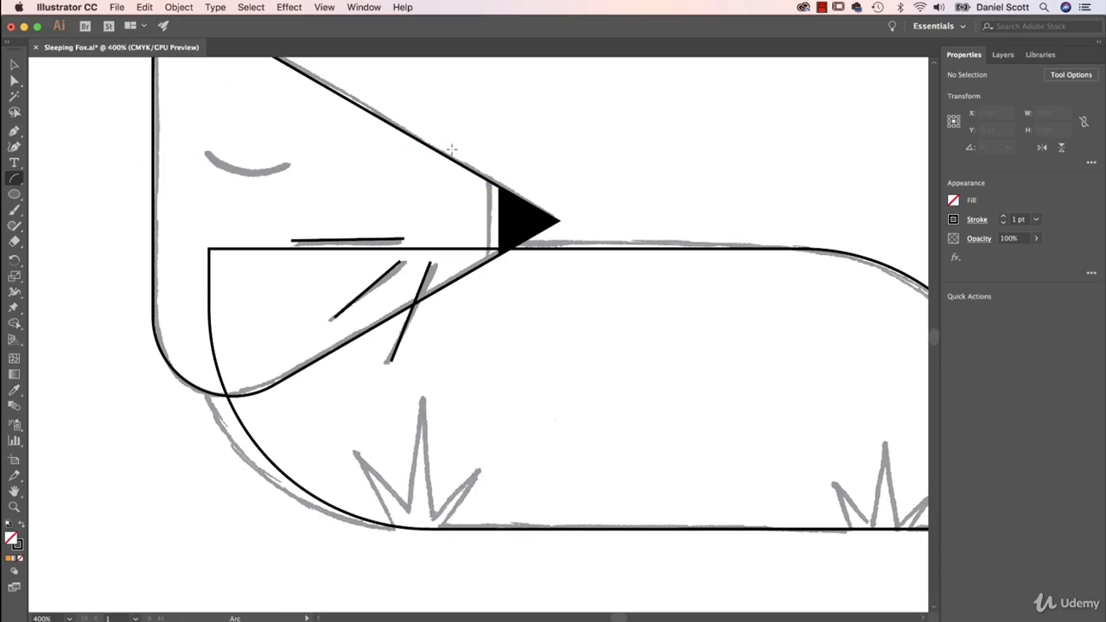
drag(232, 115, 279, 161)
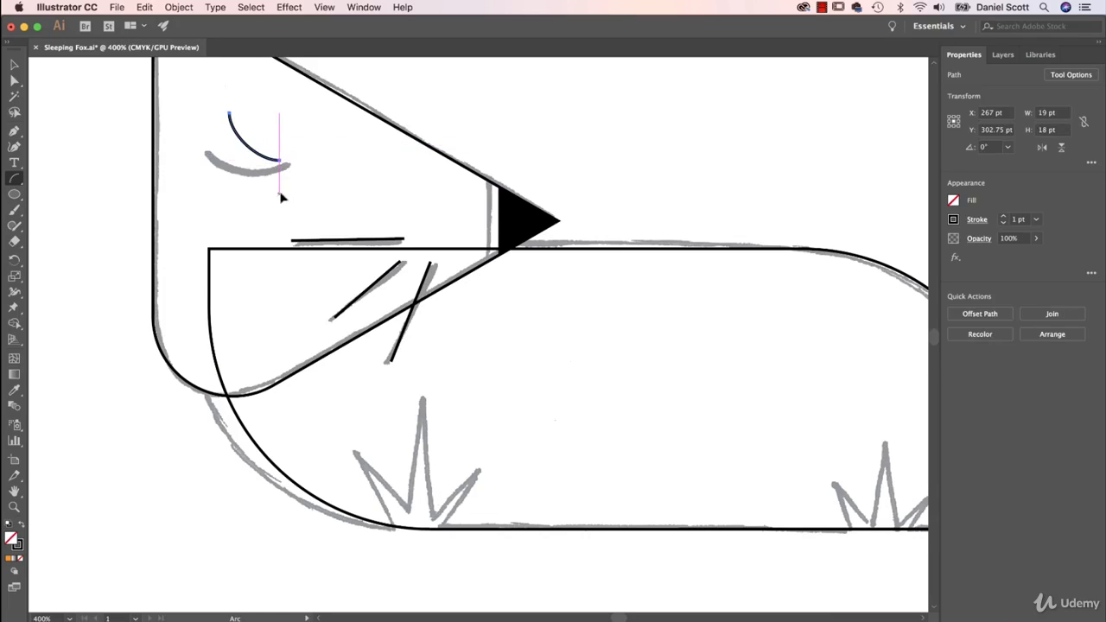
key(super+z)
drag(233, 106, 285, 145)
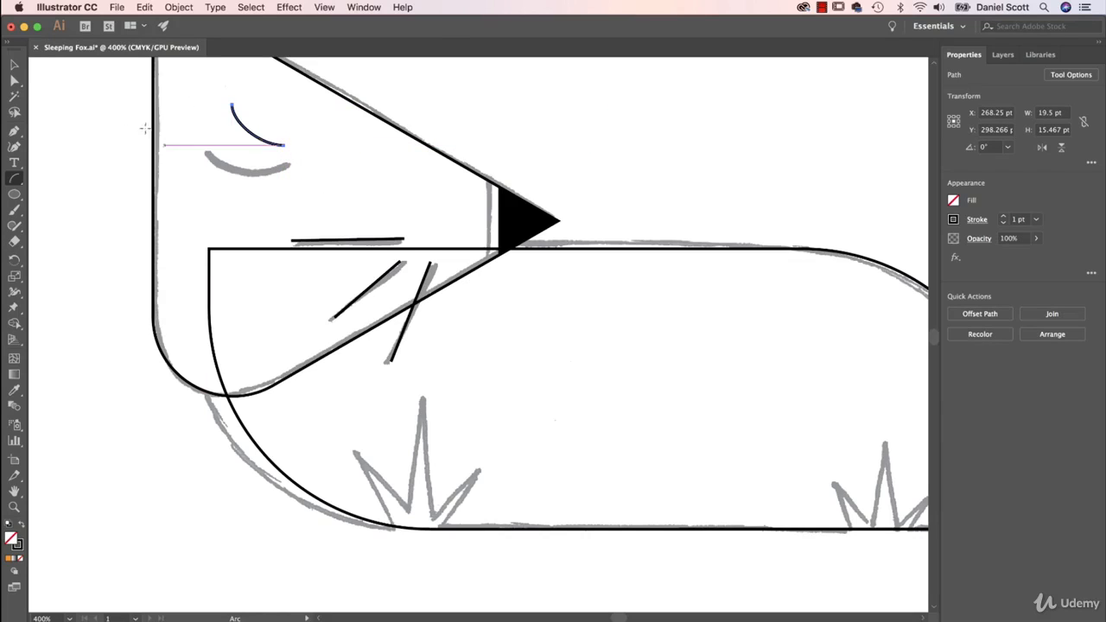
Rotate, enlarge and move the arc onto the sketched closed eye, at about 30 by 6 pt
click(13, 65)
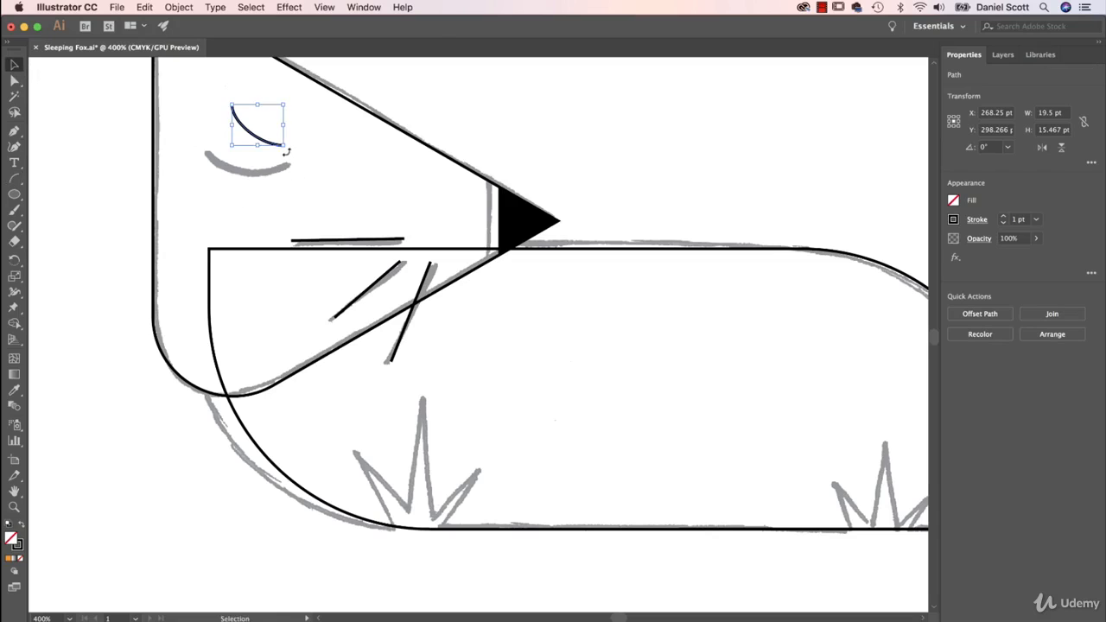
mouse_move(286, 151)
mouse_down()
mouse_move(303, 124)
mouse_move(307, 136)
mouse_move(273, 139)
mouse_move(254, 172)
mouse_move(304, 162)
mouse_move(261, 176)
mouse_up()
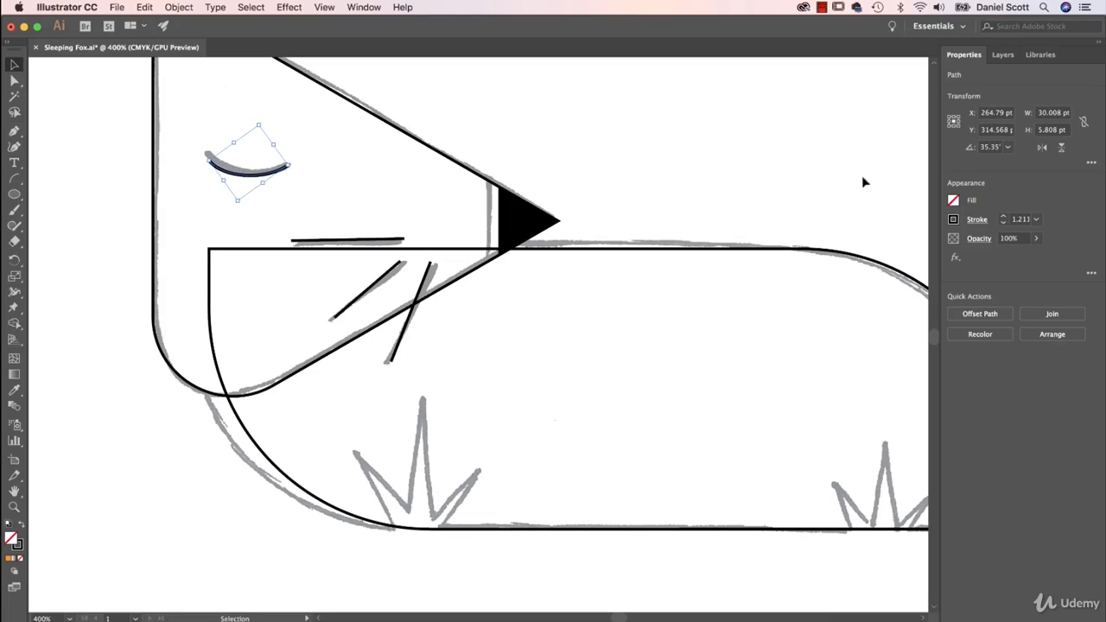
Set the stroke weight of the steepest whisker, the one crossing the jaw line, to 5 pt
click(386, 242)
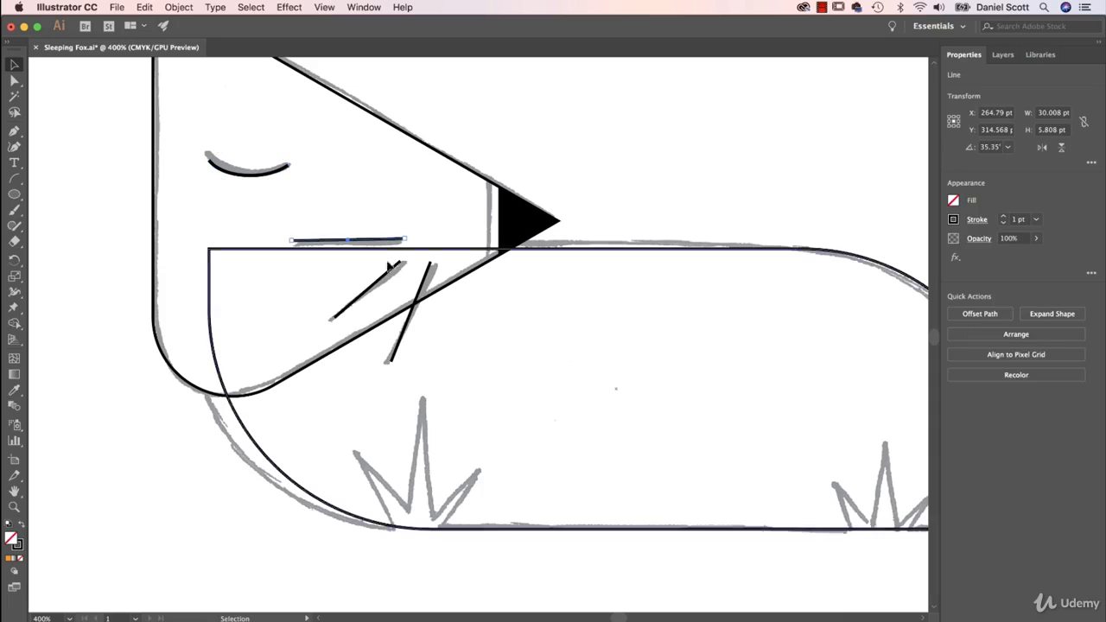
click(387, 275)
click(427, 277)
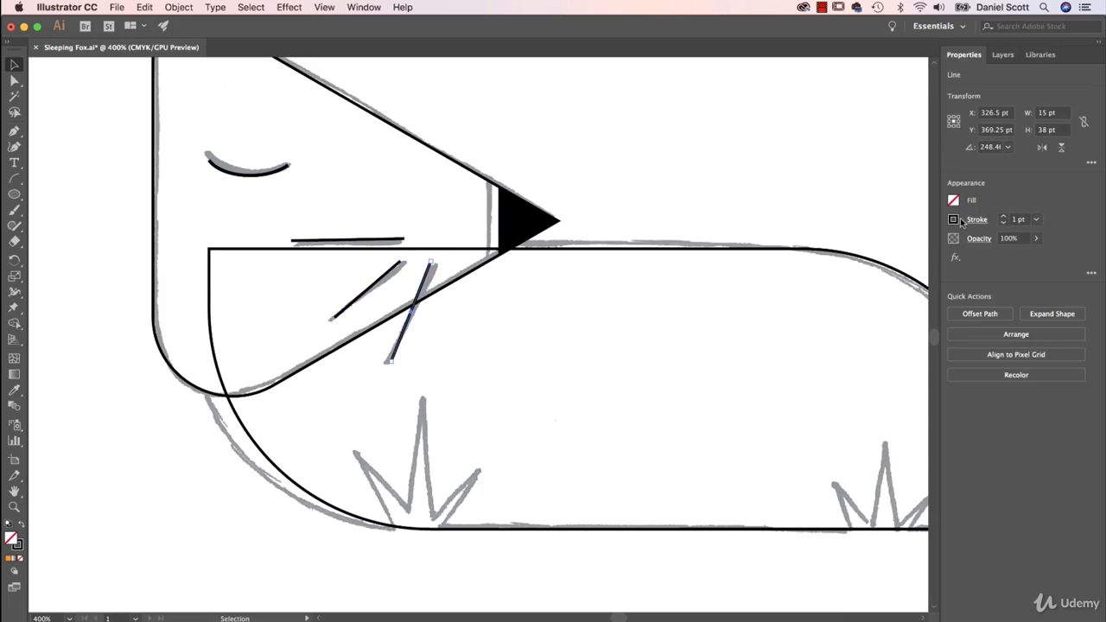
click(1003, 218)
click(1002, 218)
click(1003, 217)
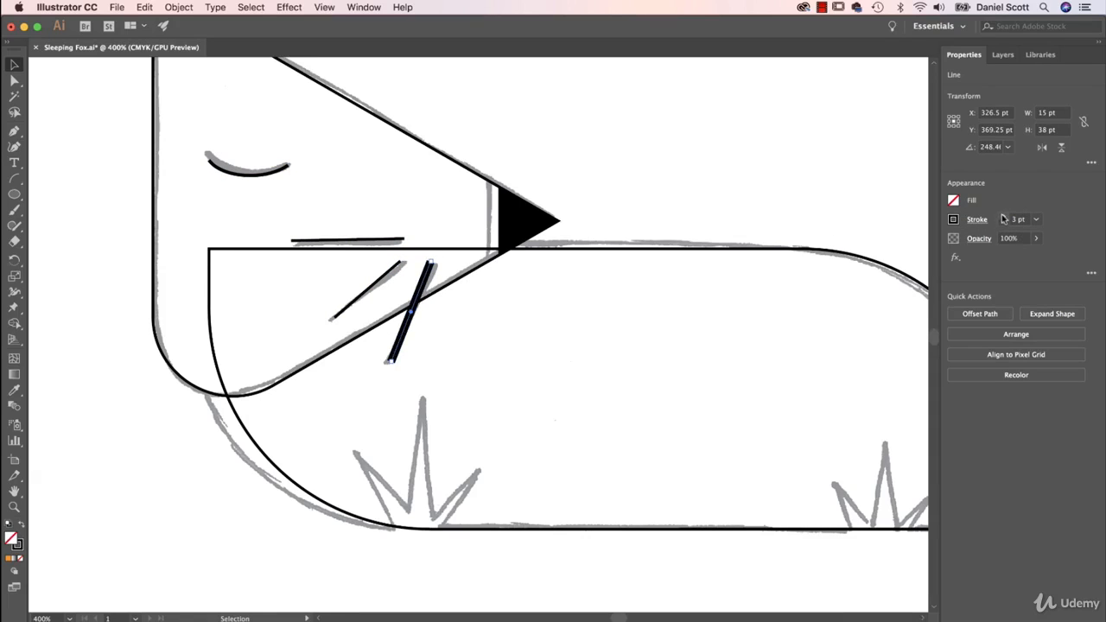
click(1003, 218)
click(1003, 218)
click(1003, 217)
click(1002, 217)
click(1003, 217)
click(1002, 224)
click(1001, 223)
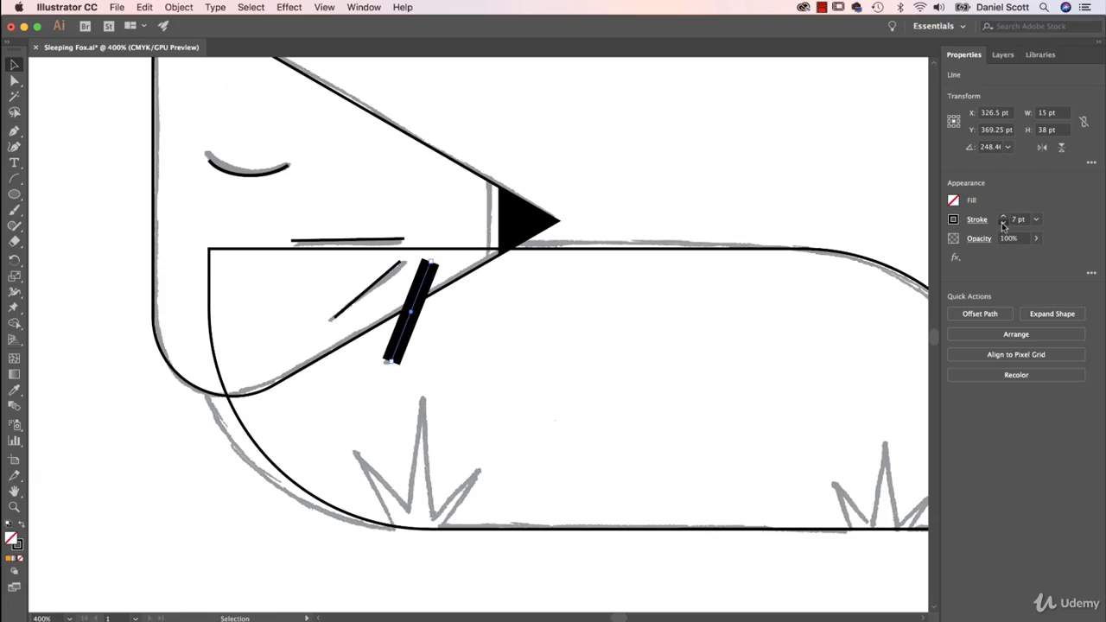
click(1002, 223)
click(1002, 224)
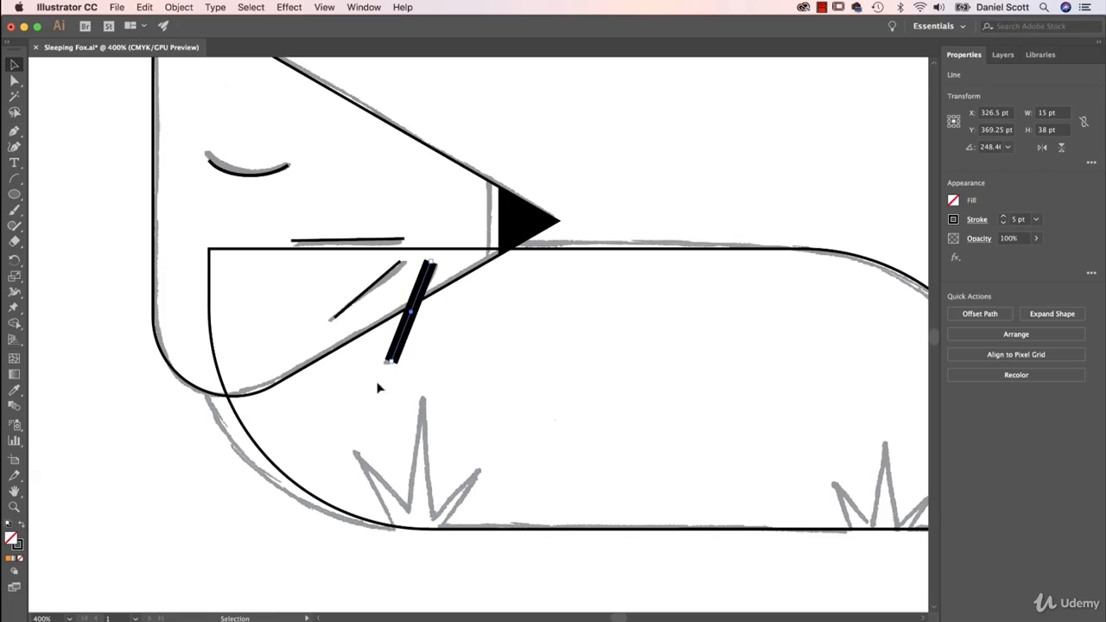
Set the stroke weight of the other two whiskers and the closed eye to 5 pt
click(380, 285)
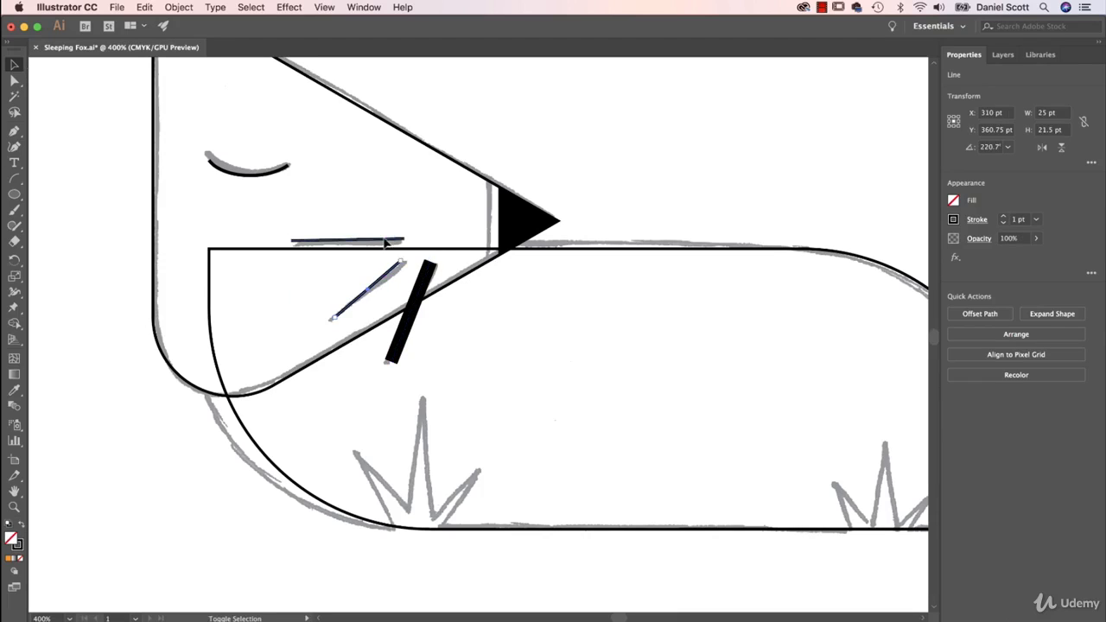
shift+click(386, 244)
shift+click(267, 176)
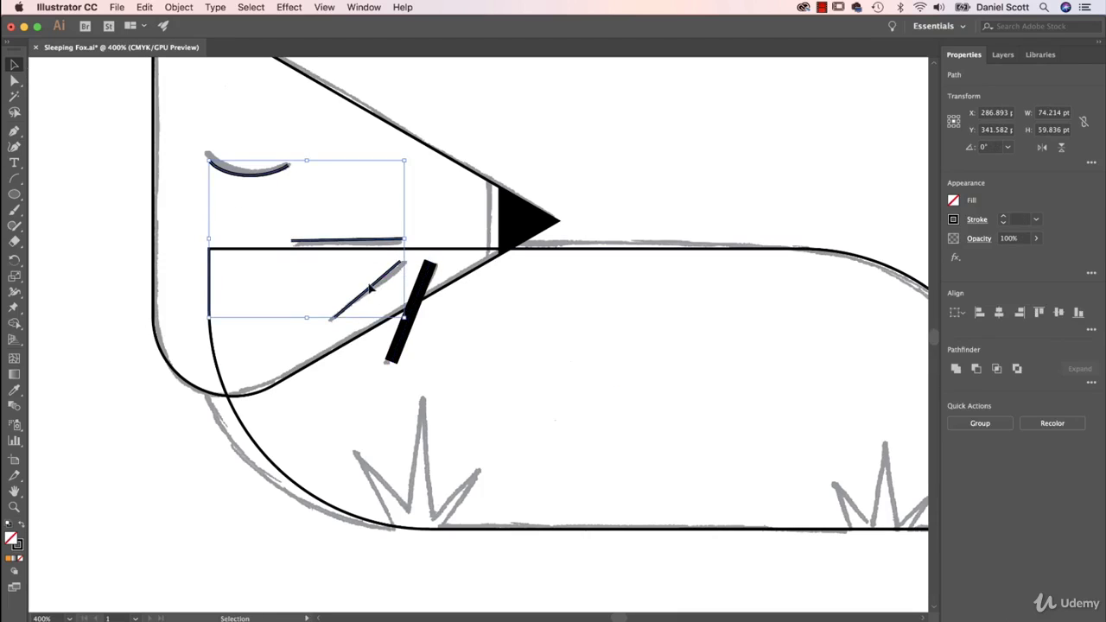
click(1003, 217)
click(1003, 216)
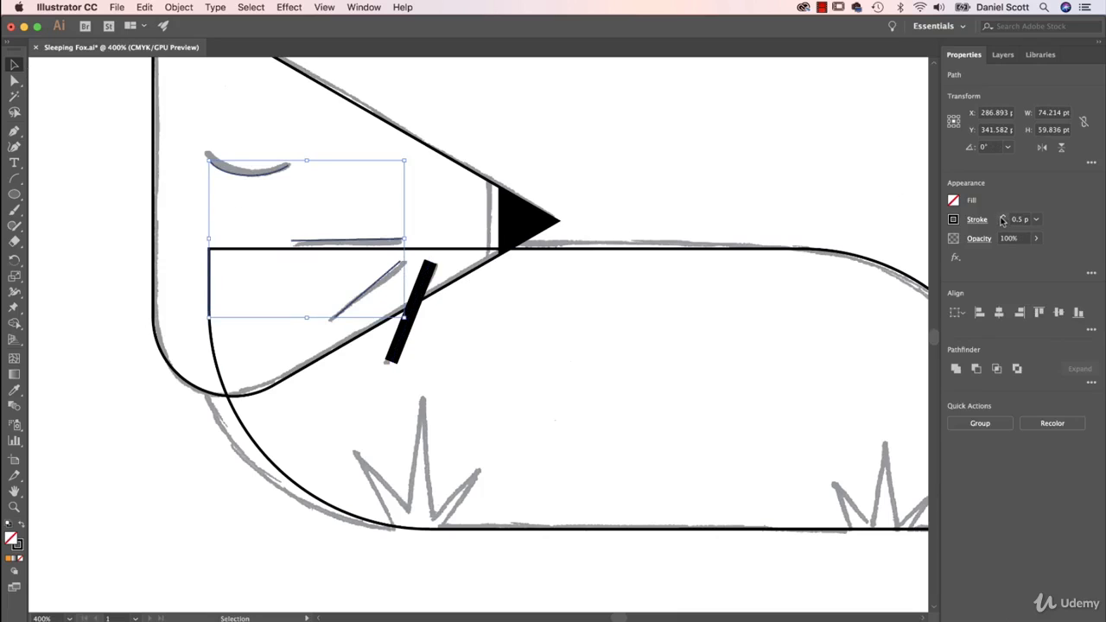
click(1002, 217)
click(1002, 217)
click(1003, 218)
click(1002, 217)
click(1003, 218)
click(1003, 217)
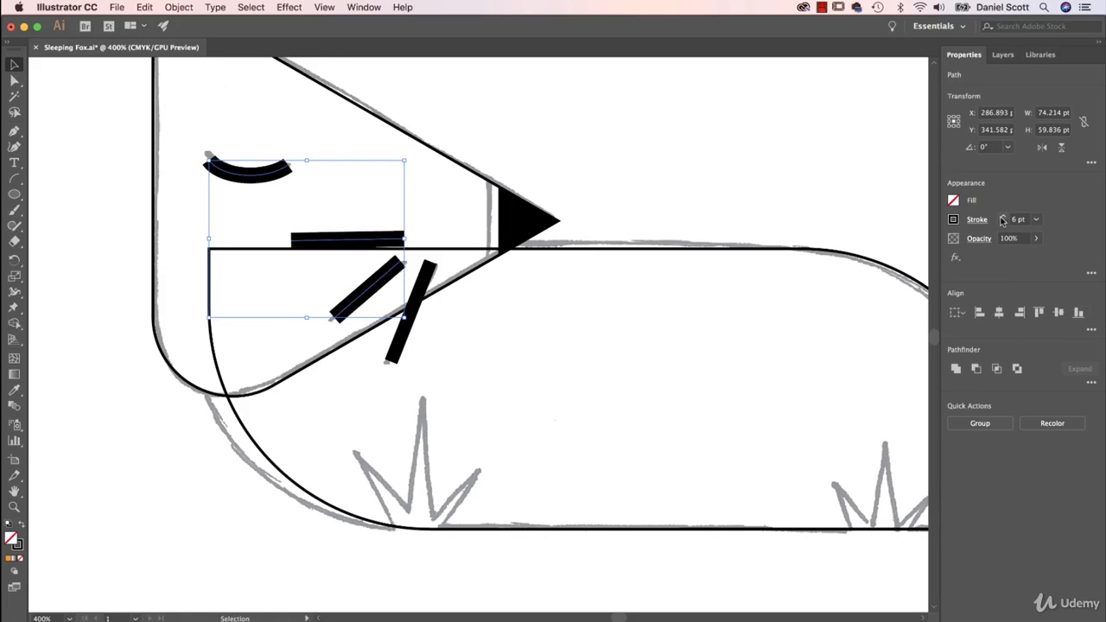
click(1003, 223)
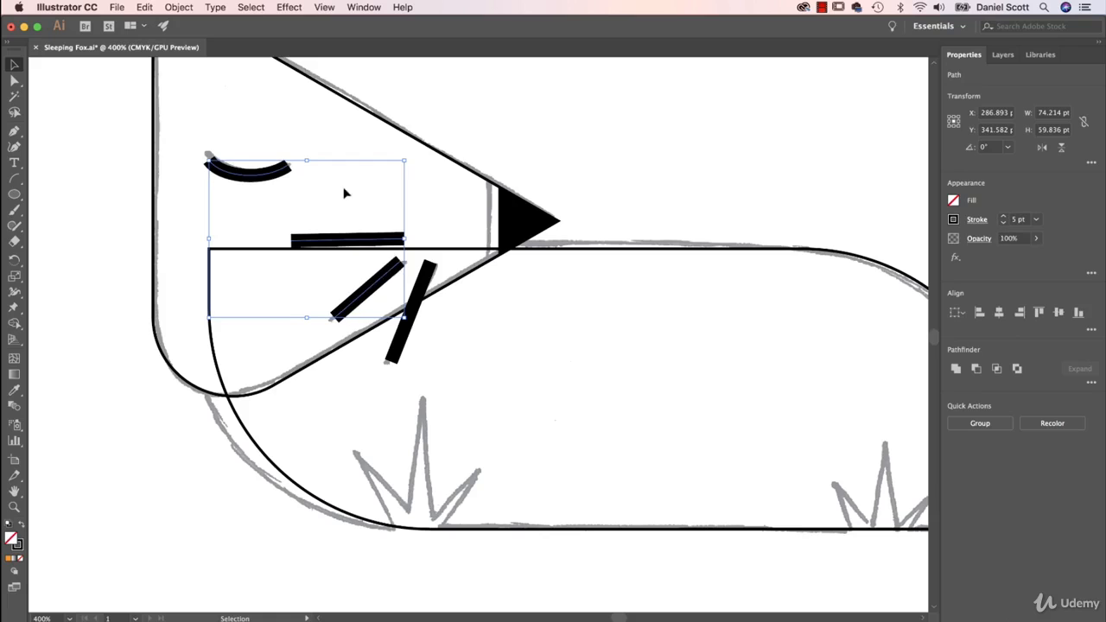
click(631, 154)
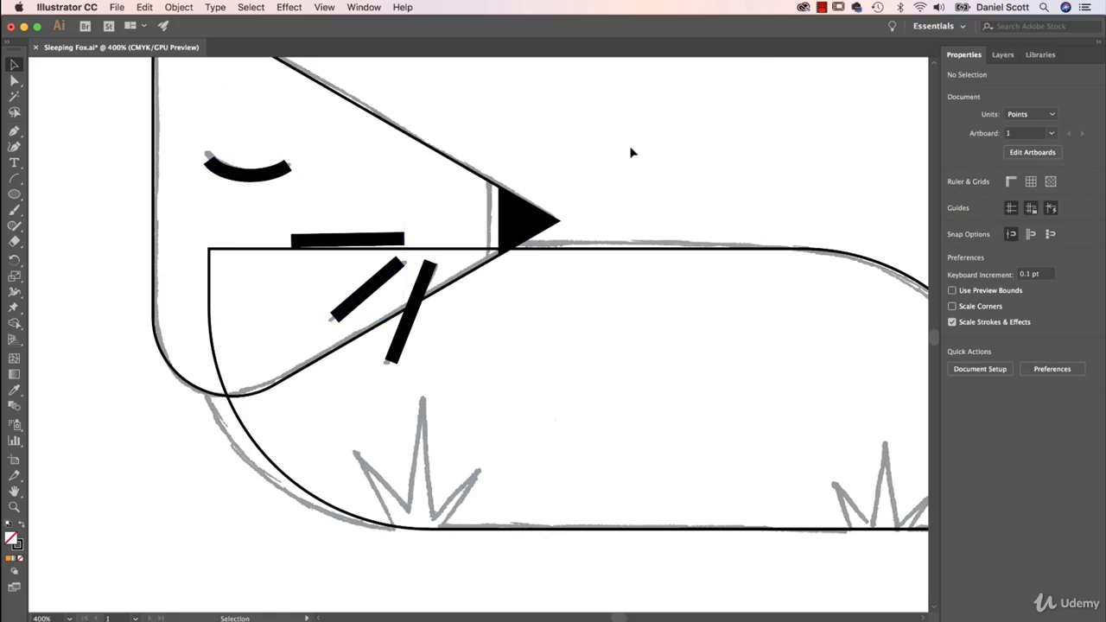
Remove the outline from the fox's body shape and fill it with orange
key(super+minus)
key(super+minus)
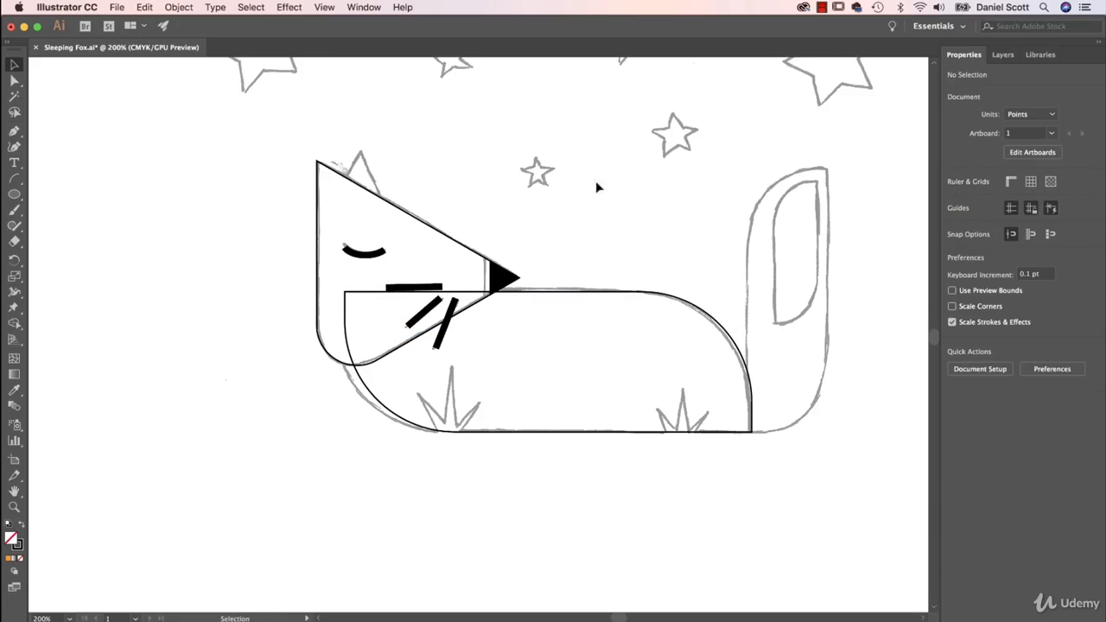
click(587, 300)
click(953, 219)
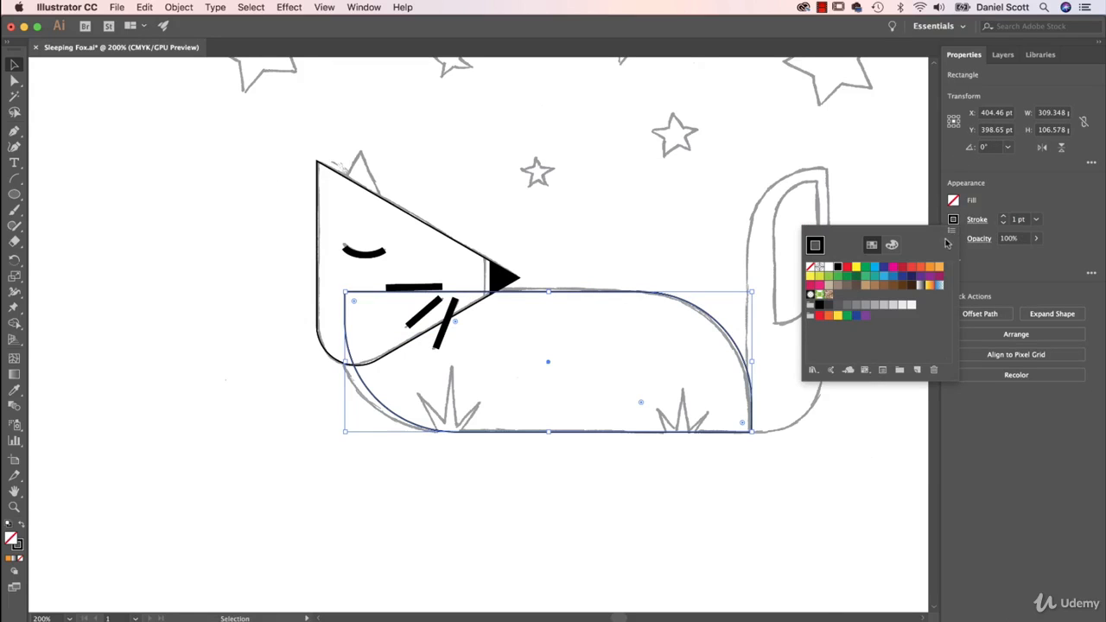
click(810, 267)
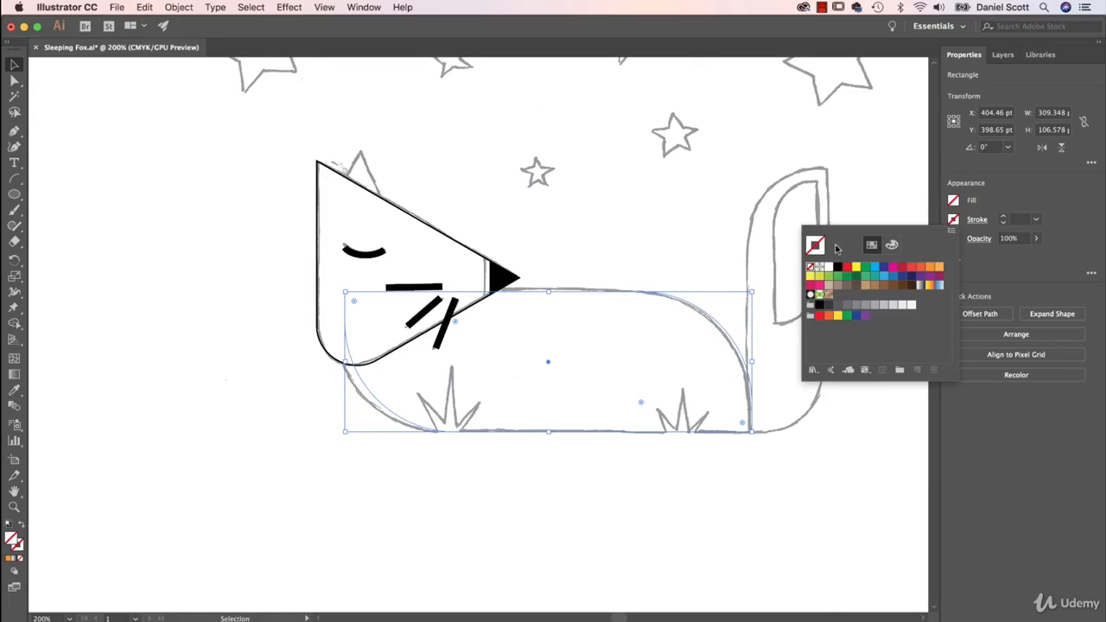
click(953, 204)
click(954, 204)
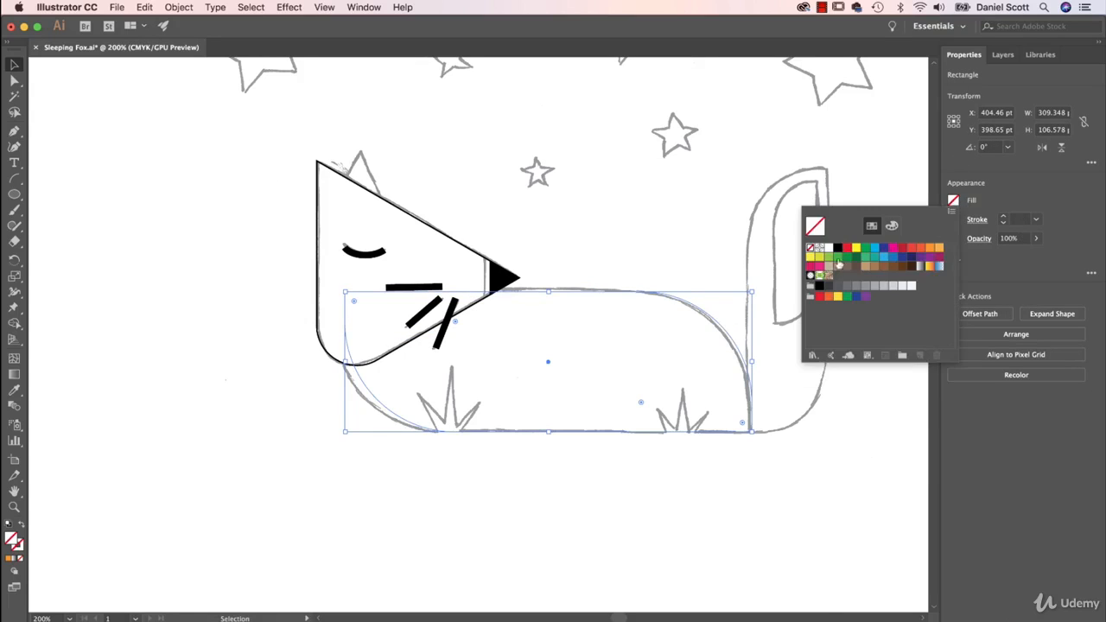
click(928, 249)
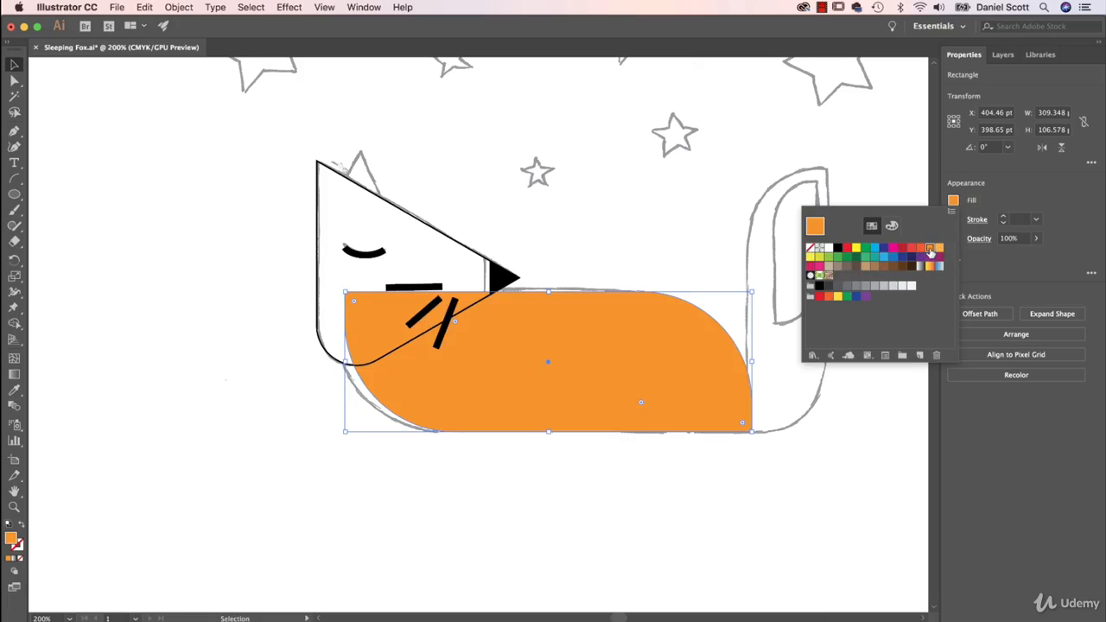
Remove the outline from the fox's head shape and fill it with a lighter orange
click(461, 252)
click(458, 244)
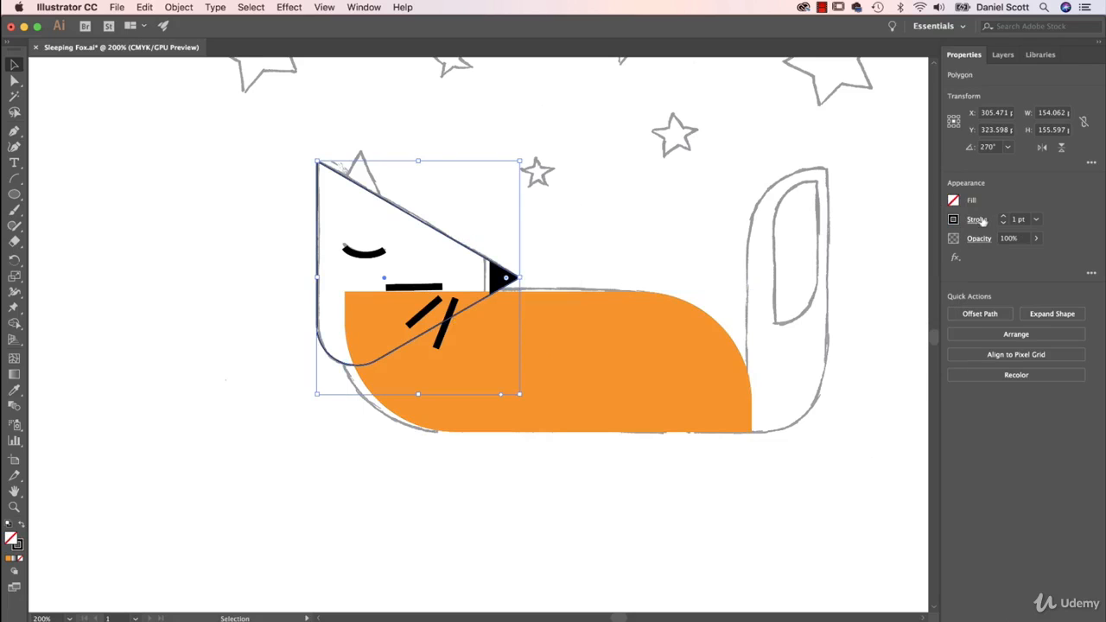
click(953, 221)
click(810, 269)
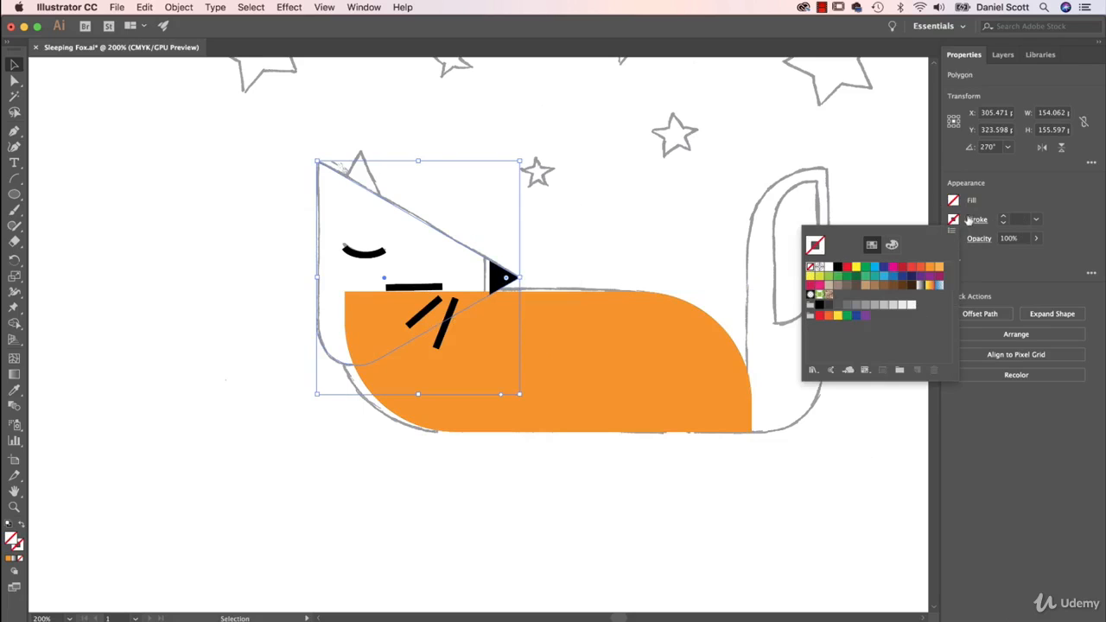
click(953, 207)
click(953, 200)
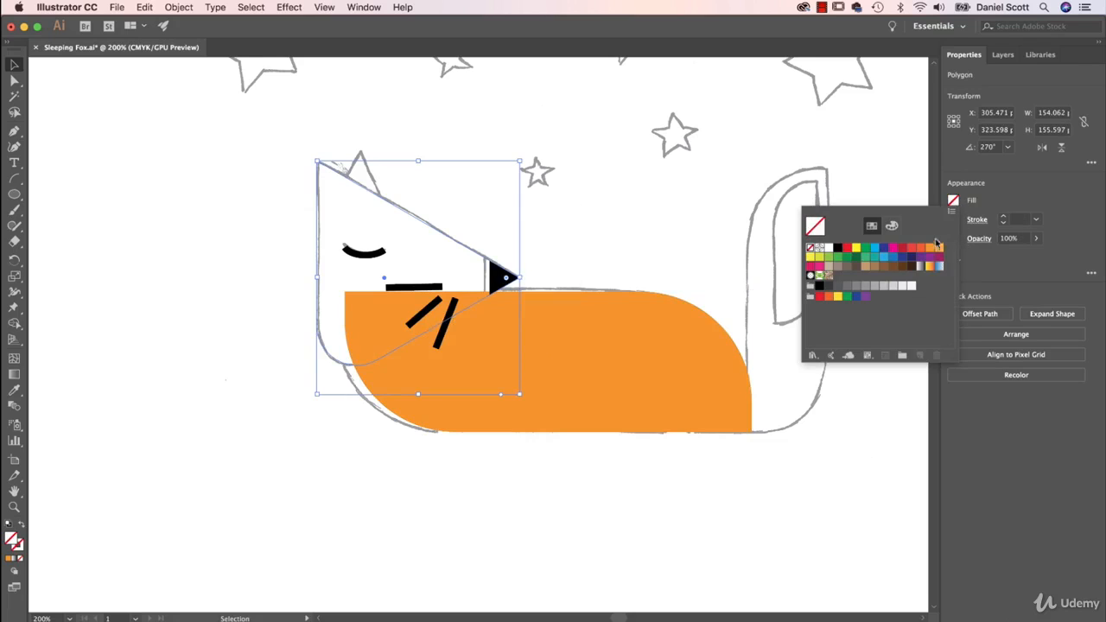
click(938, 255)
click(605, 509)
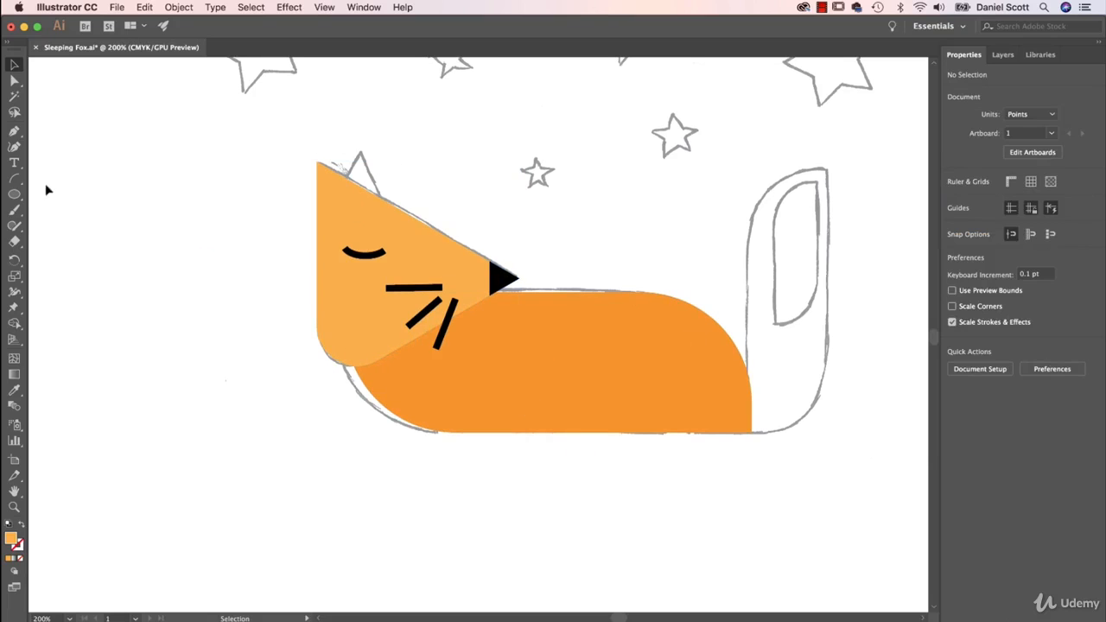
Draw an ear triangle with the Polygon tool, move it beside the head and stretch it to about 45 by 48 pt
drag(14, 193, 72, 243)
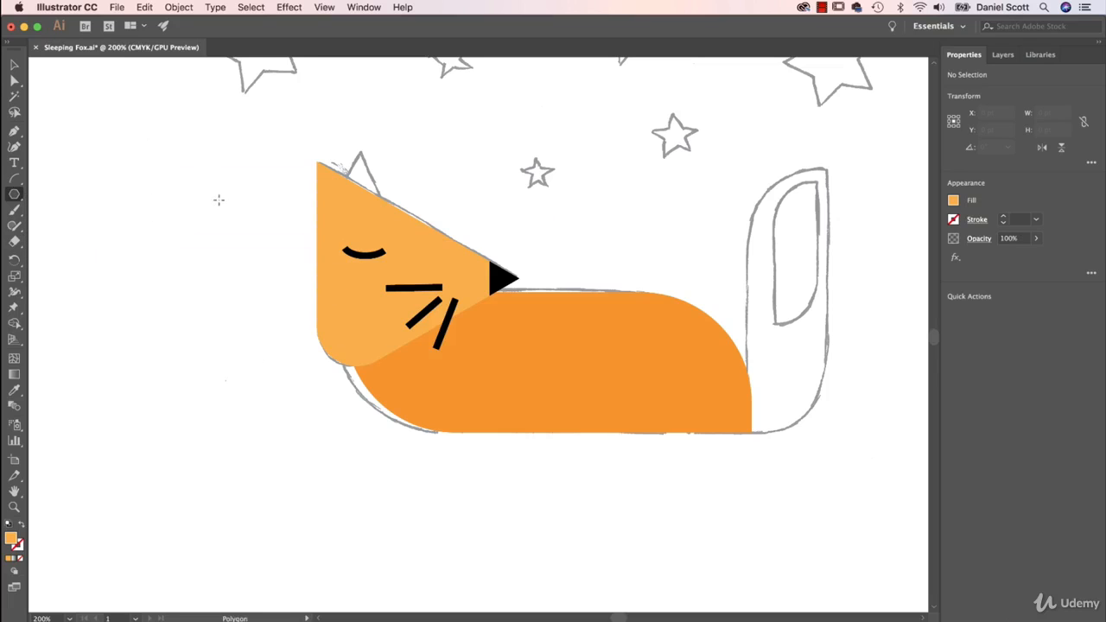
drag(105, 173, 161, 185)
click(161, 185)
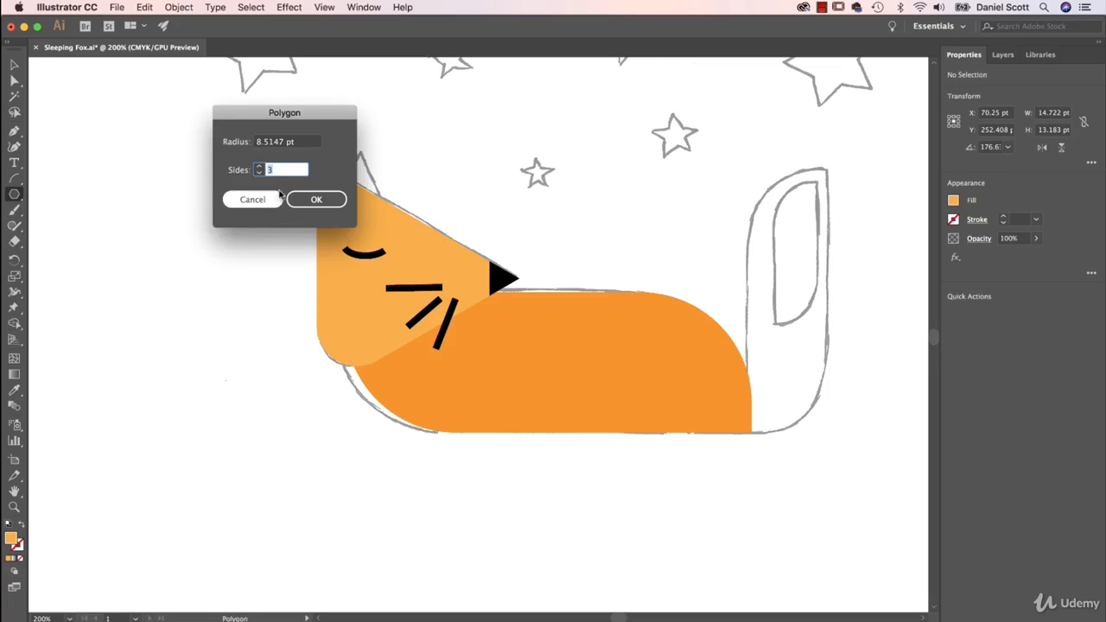
click(249, 200)
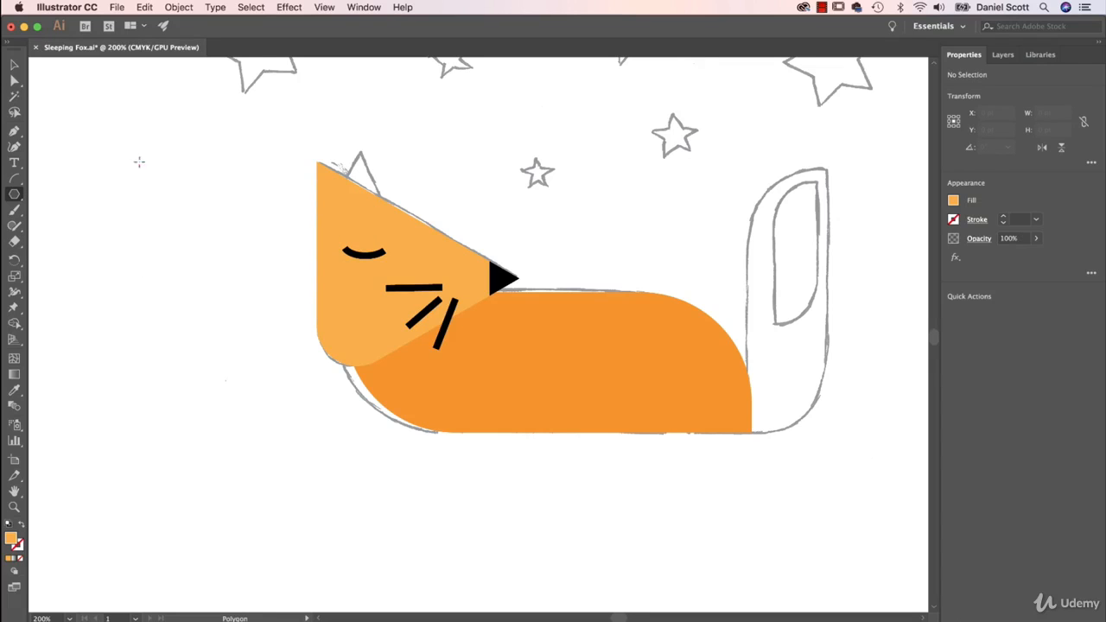
drag(123, 133, 145, 155)
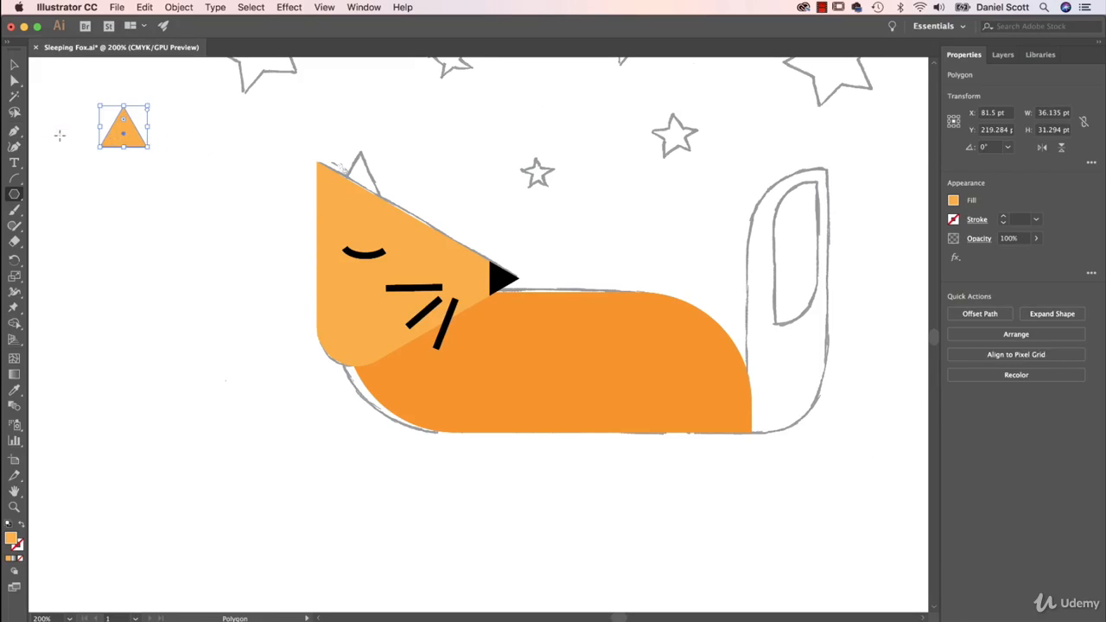
click(15, 66)
drag(124, 139, 261, 226)
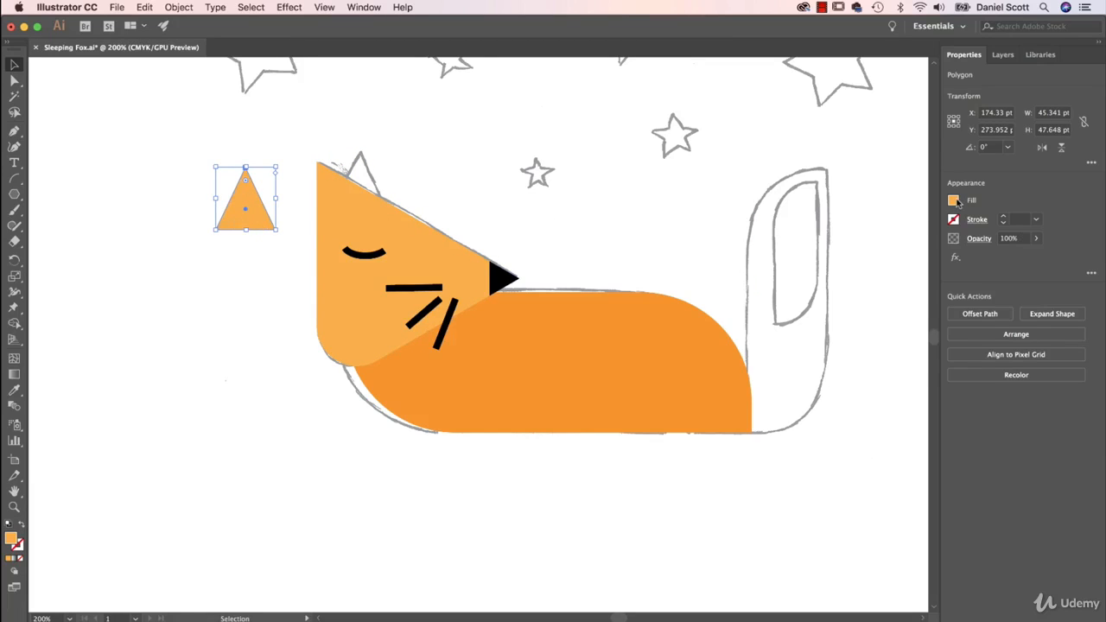
Fill the ear triangle with white and give it a 5 pt stroke in the body's orange
click(954, 200)
click(828, 251)
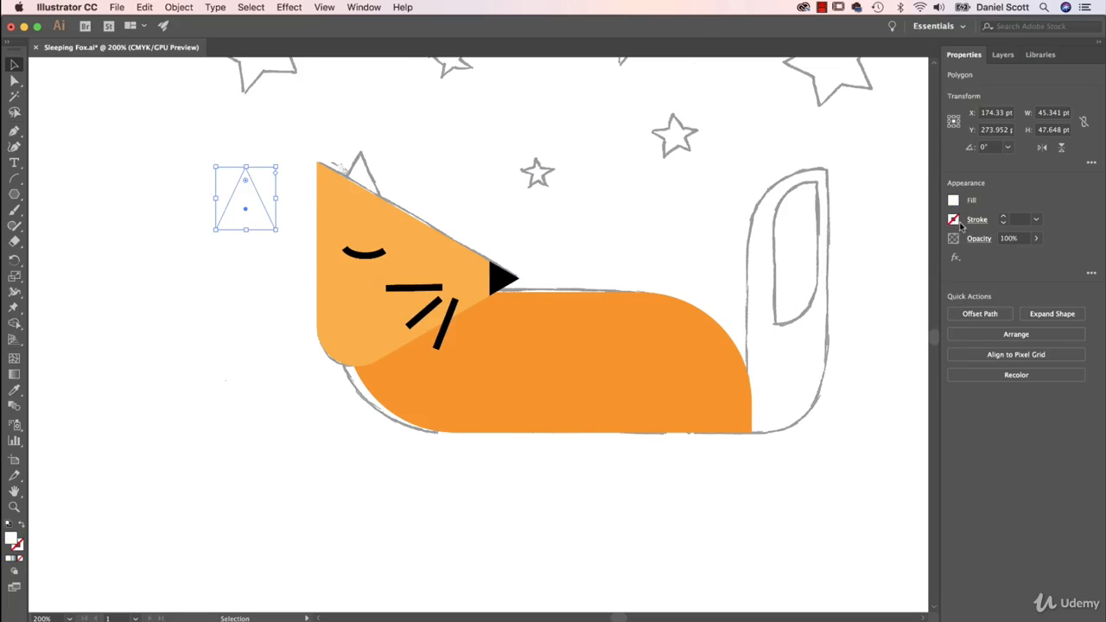
click(952, 220)
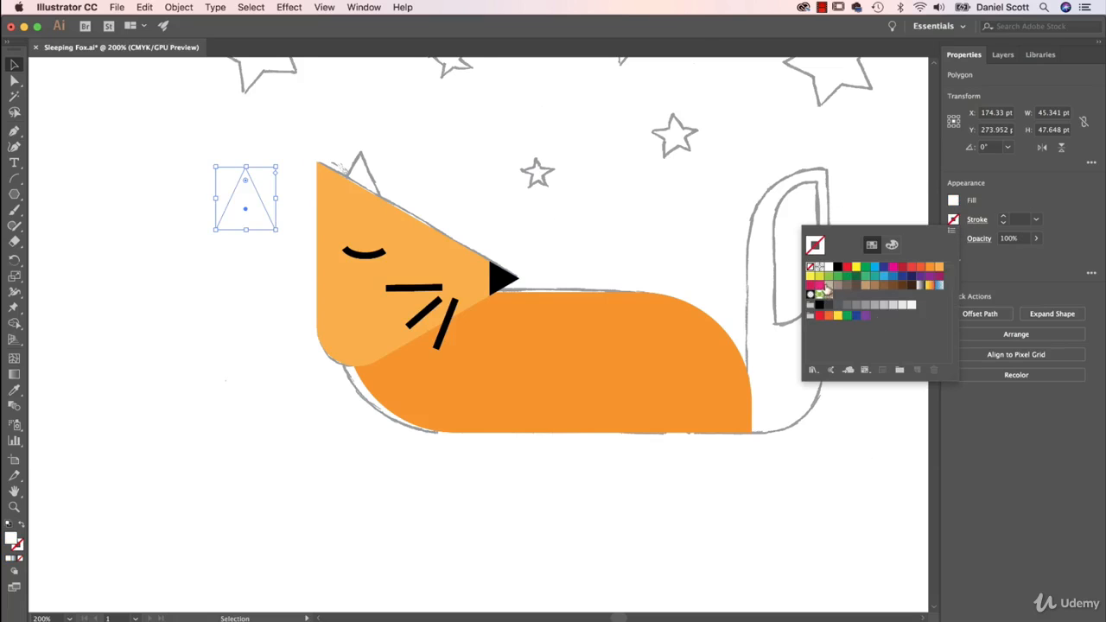
click(929, 268)
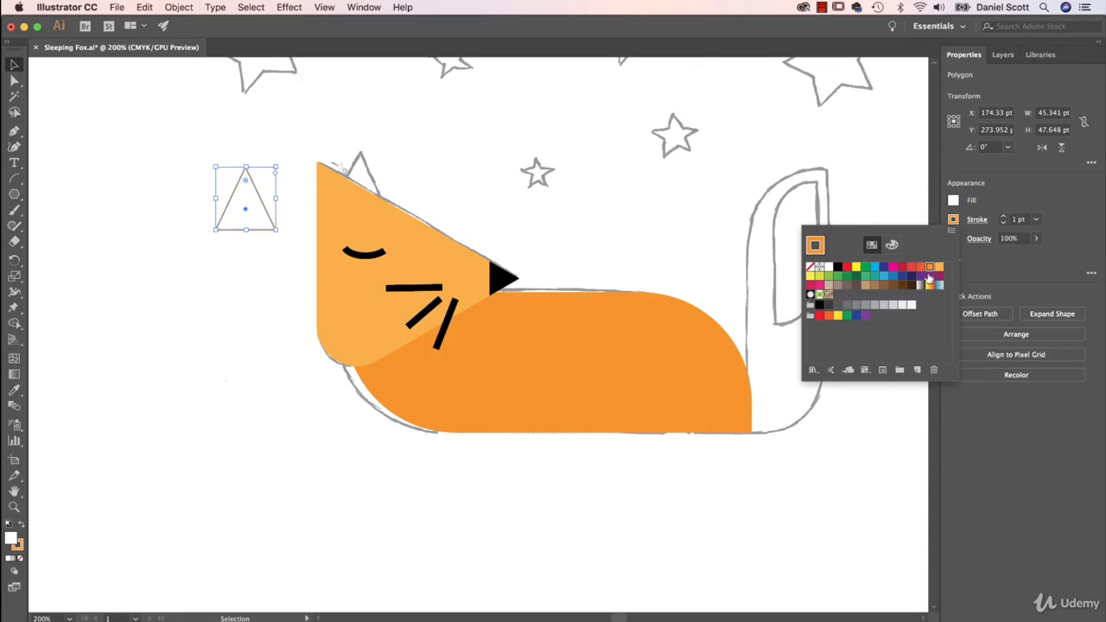
click(1003, 217)
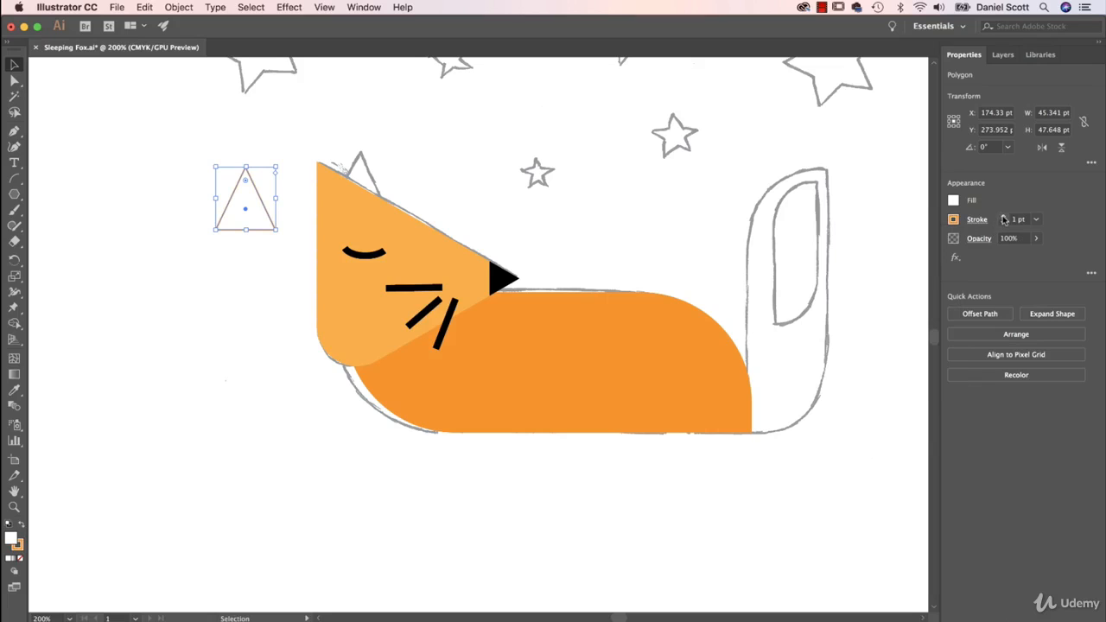
click(1003, 217)
click(1002, 217)
click(1003, 217)
click(1002, 216)
click(1003, 217)
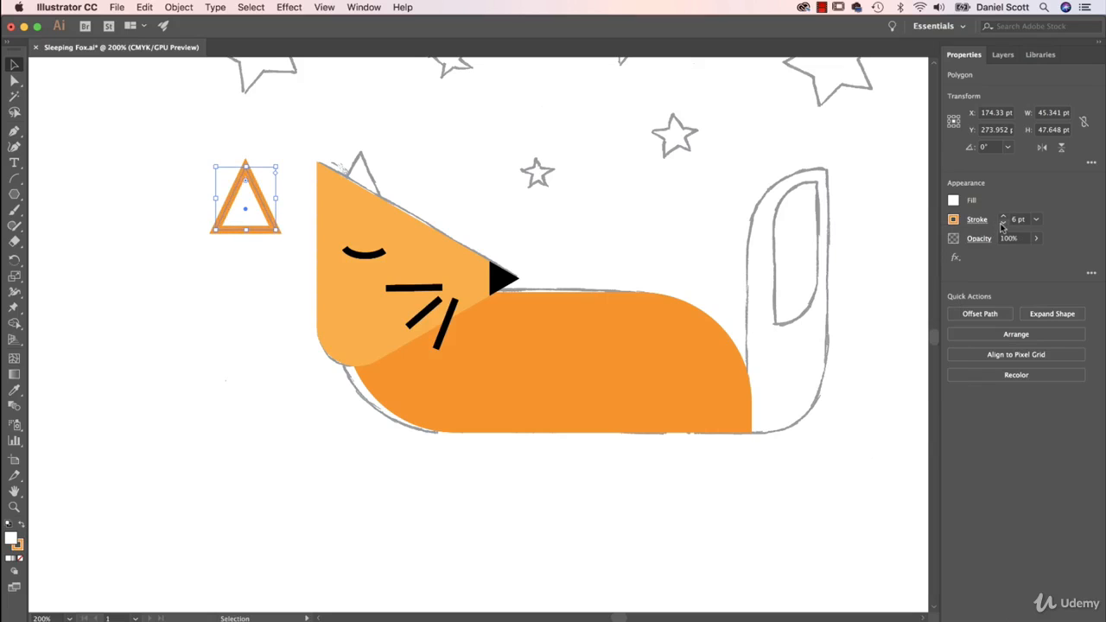
click(1002, 222)
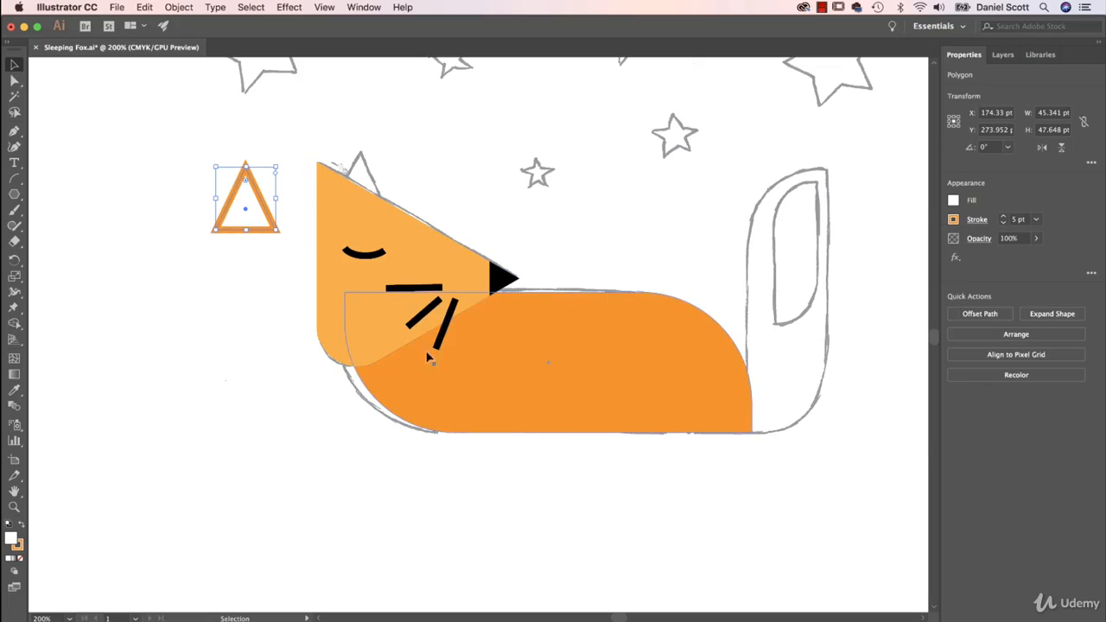
Move the white ear triangle over the sketched ear on the fox's head and send it to the back
drag(261, 204, 380, 189)
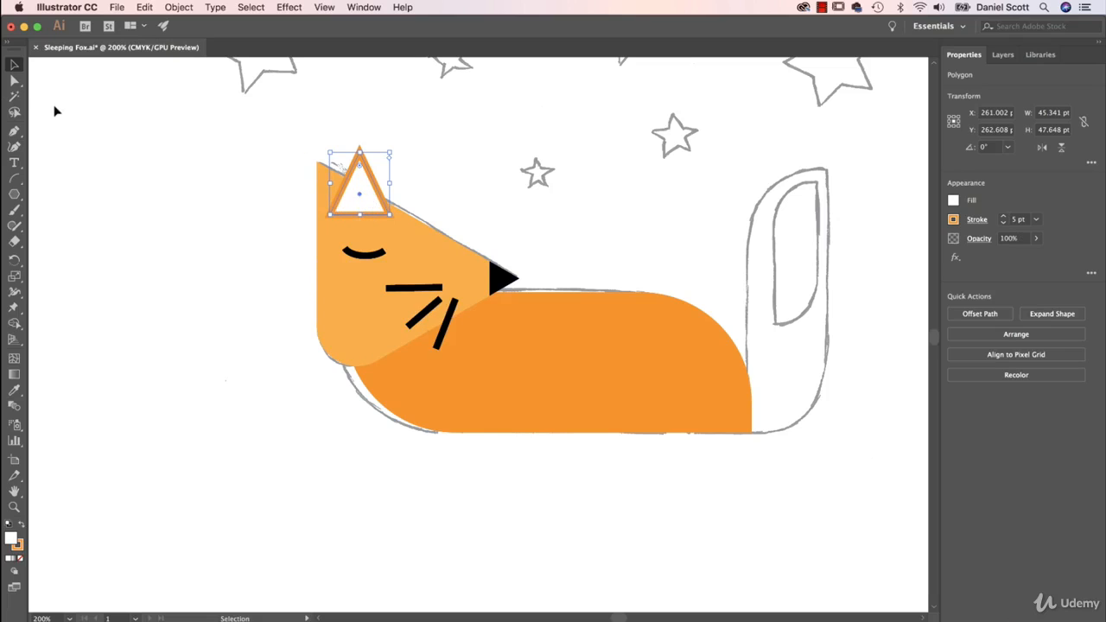
click(1021, 334)
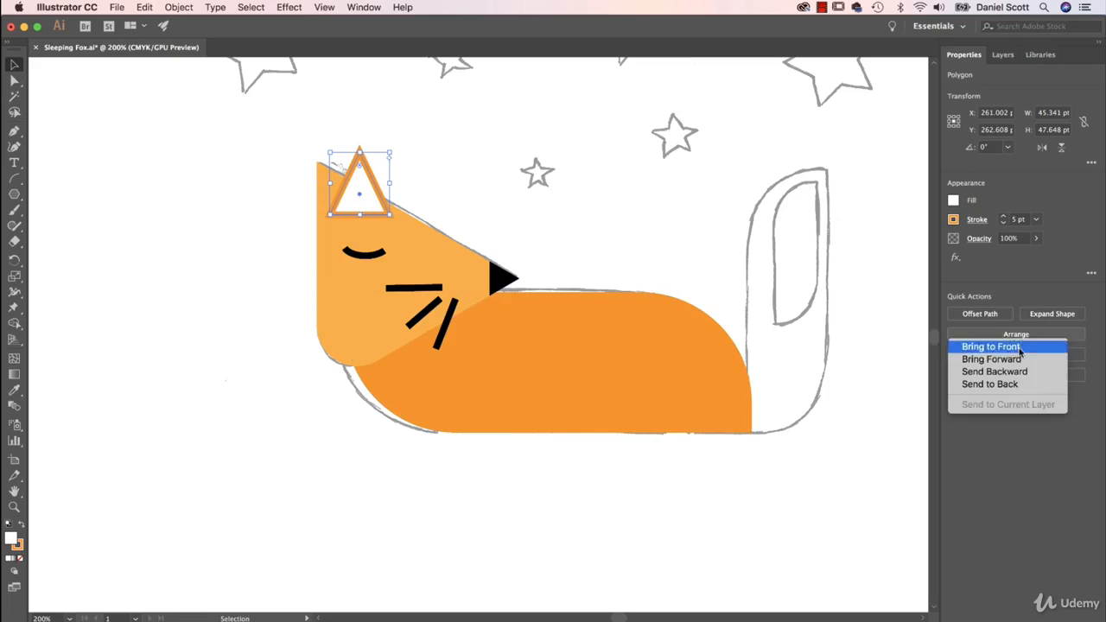
click(1004, 384)
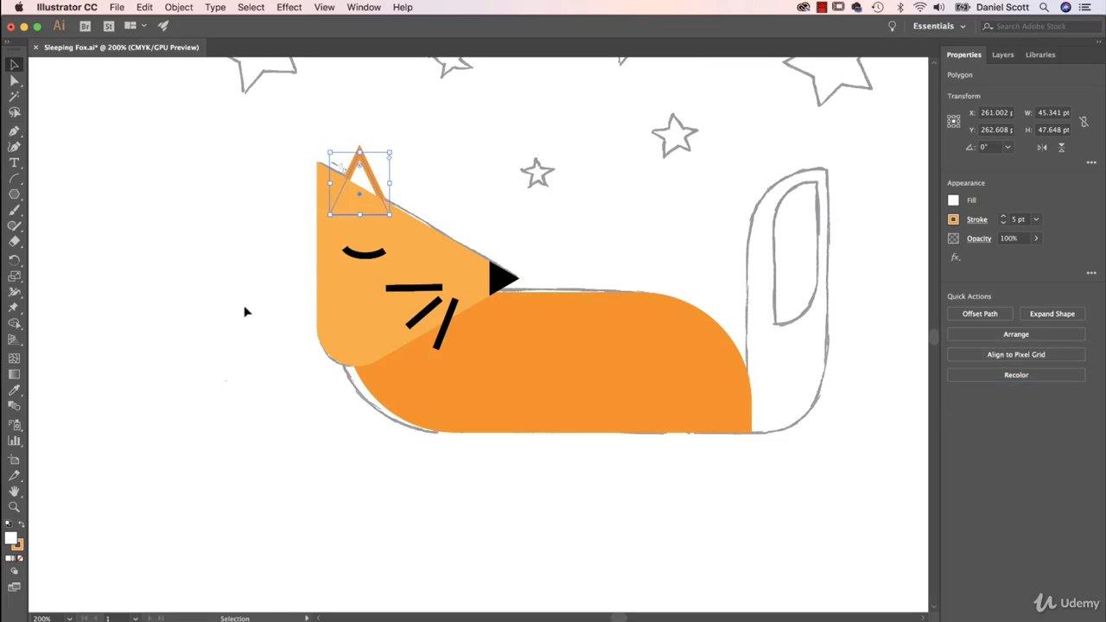
right_click(365, 187)
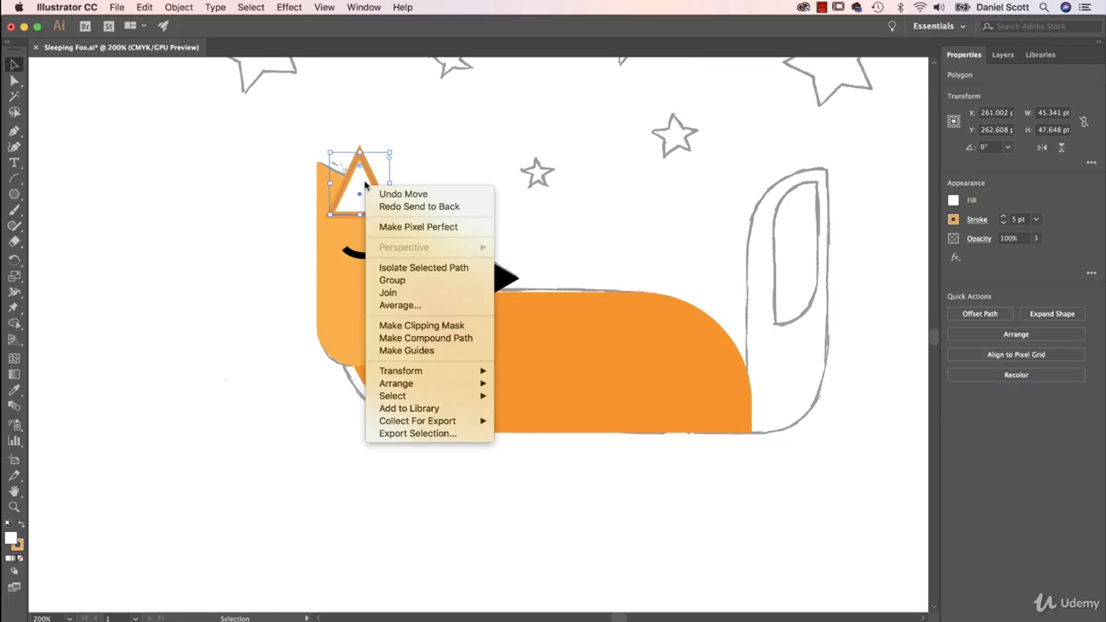
mouse_move(432, 383)
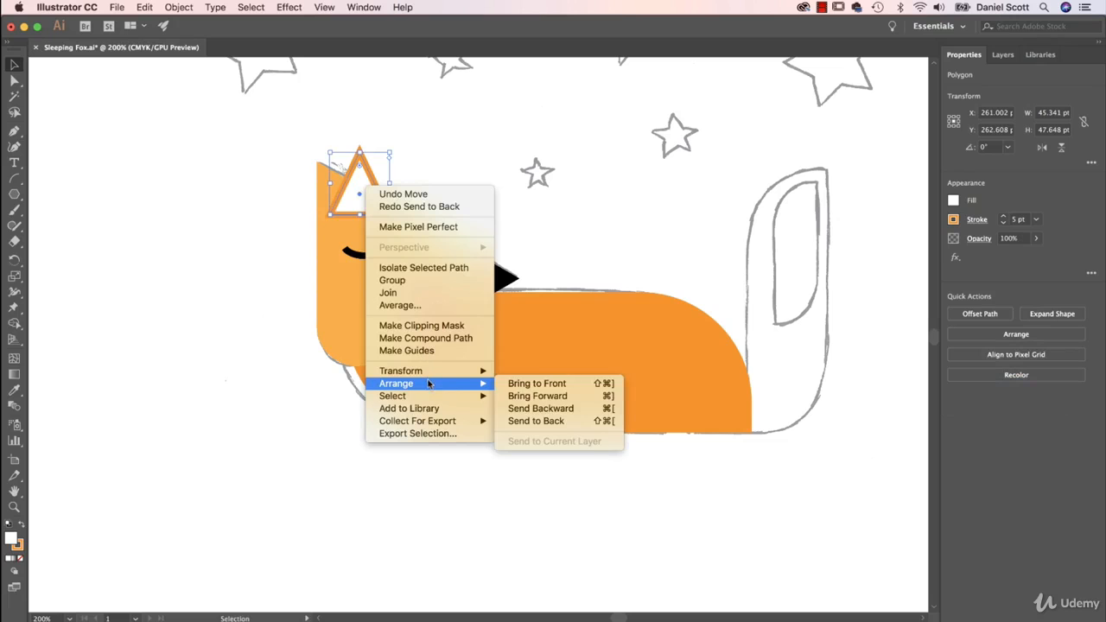
click(555, 422)
click(182, 206)
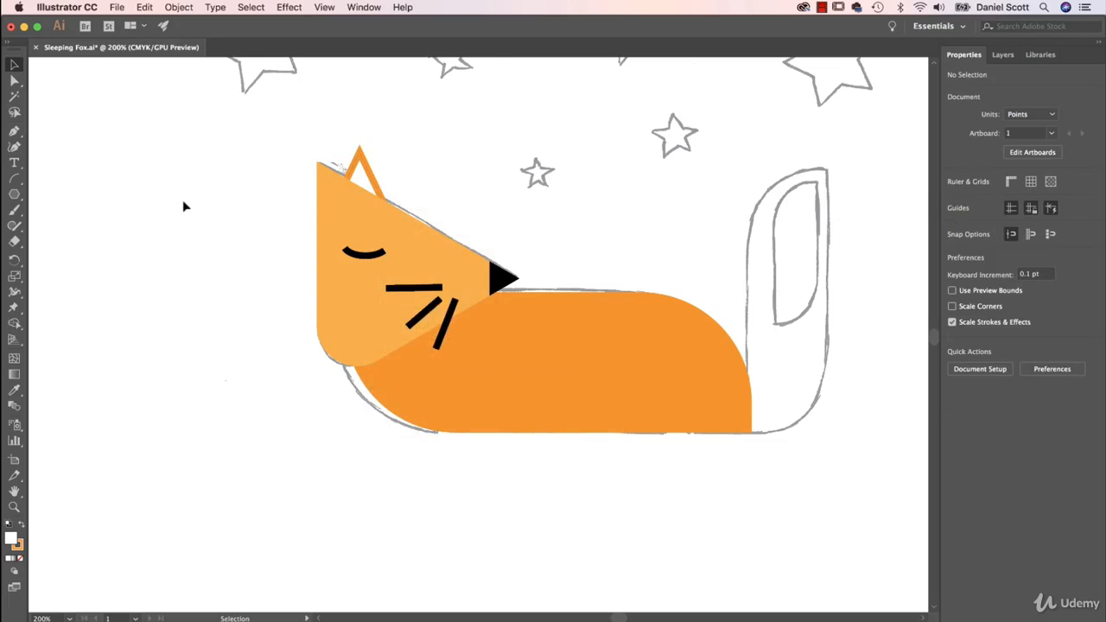
Place a five-point star beside the large sketched star above the head, using the Star tool with radii 10.7402 pt and 5.3701 pt
drag(575, 173, 536, 299)
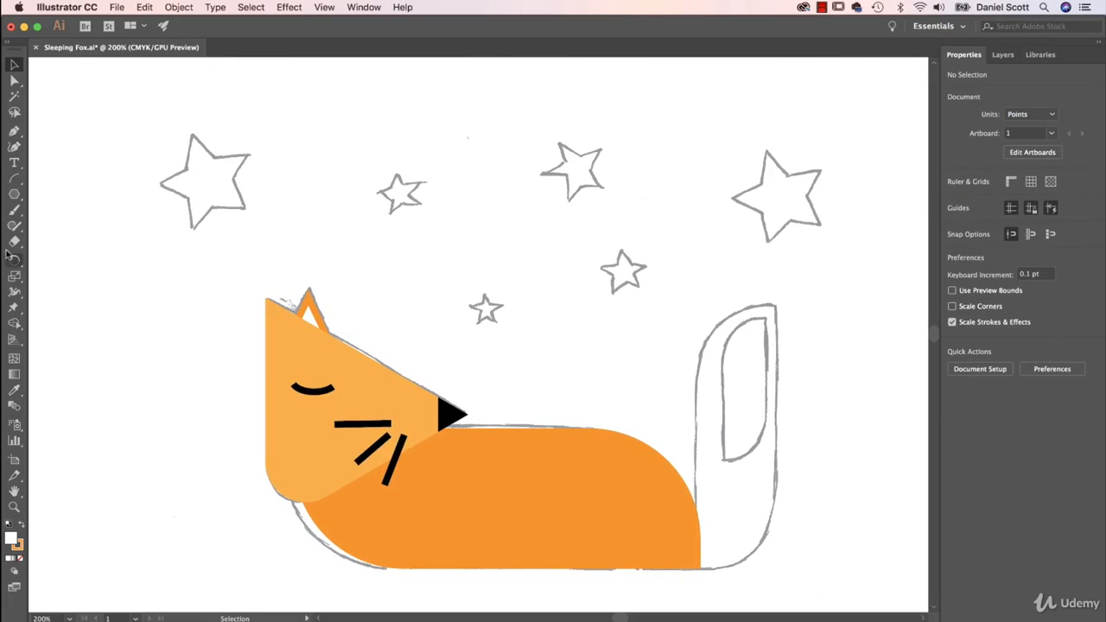
click(15, 193)
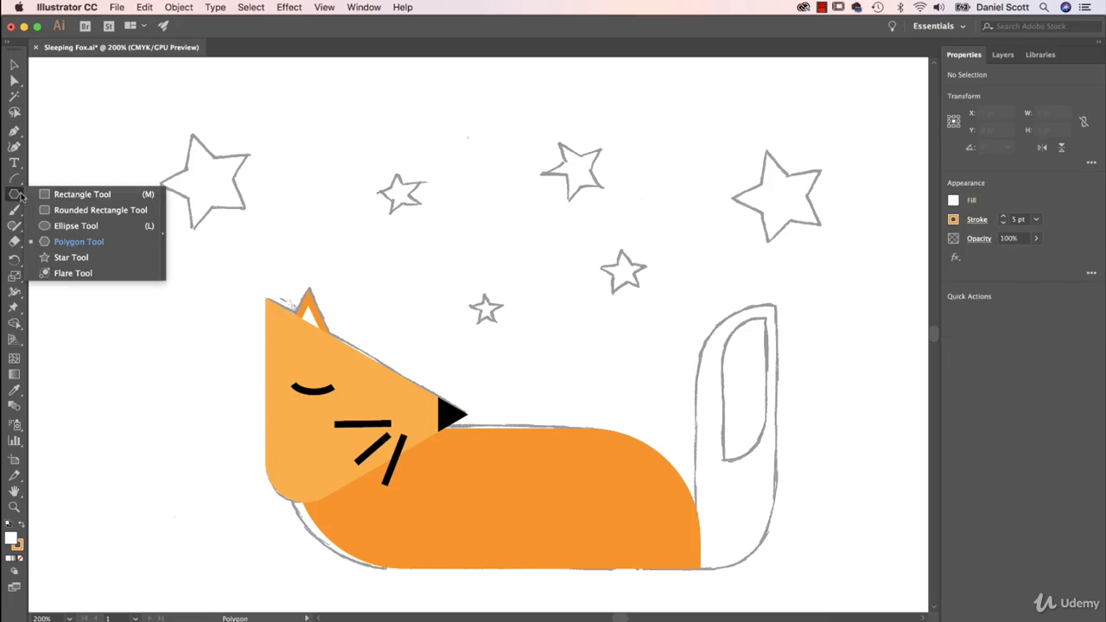
click(71, 258)
click(172, 232)
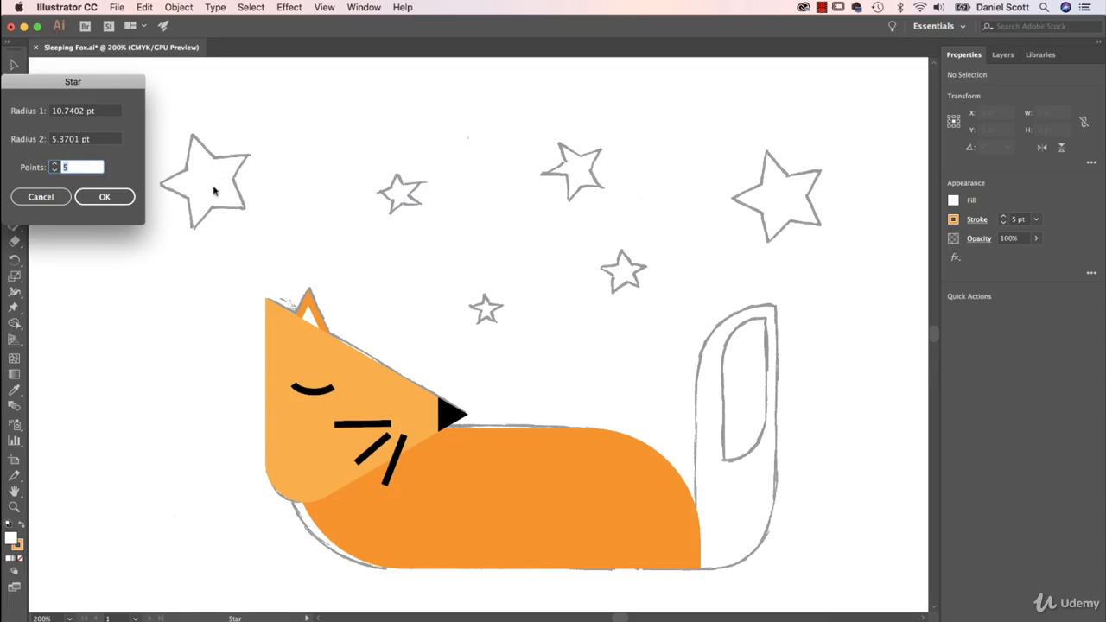
click(105, 197)
drag(305, 132, 374, 190)
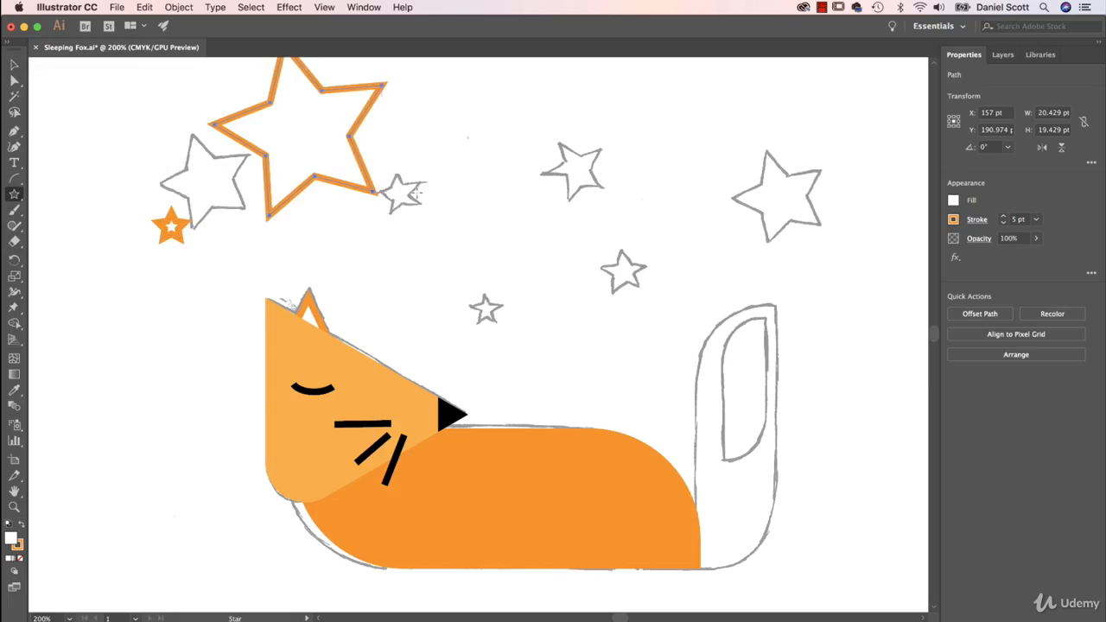
drag(559, 183, 593, 224)
key(super+z)
key(super+z)
key(super+z)
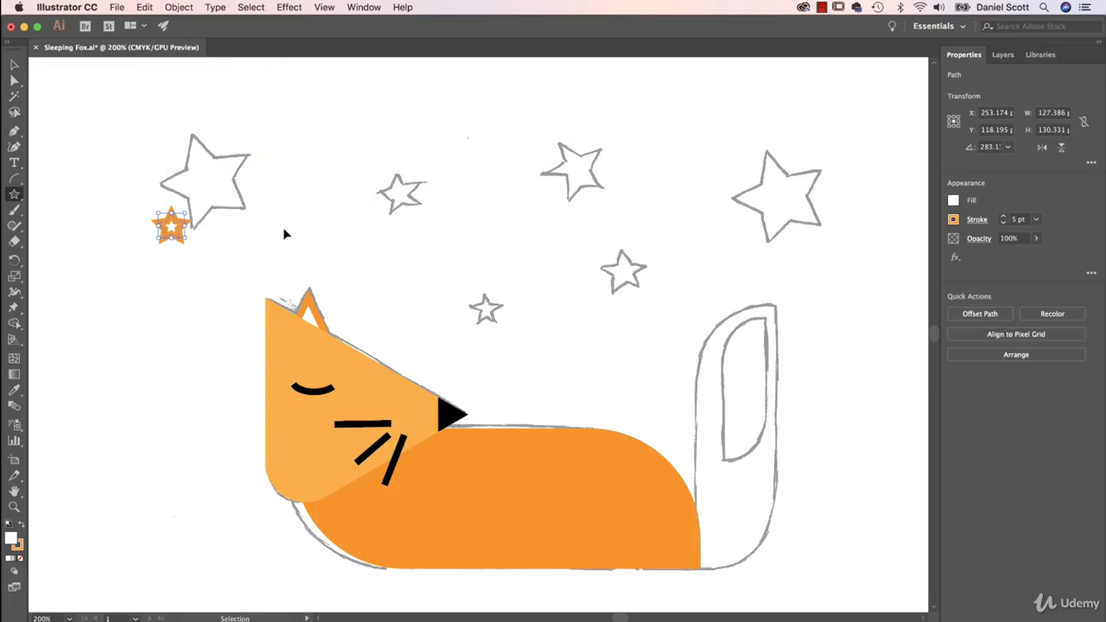
Draw matching stars over the six sketched stars, plus an extra star about 23 by 22 pt above the fox's back
drag(164, 144, 246, 207)
key(super+z)
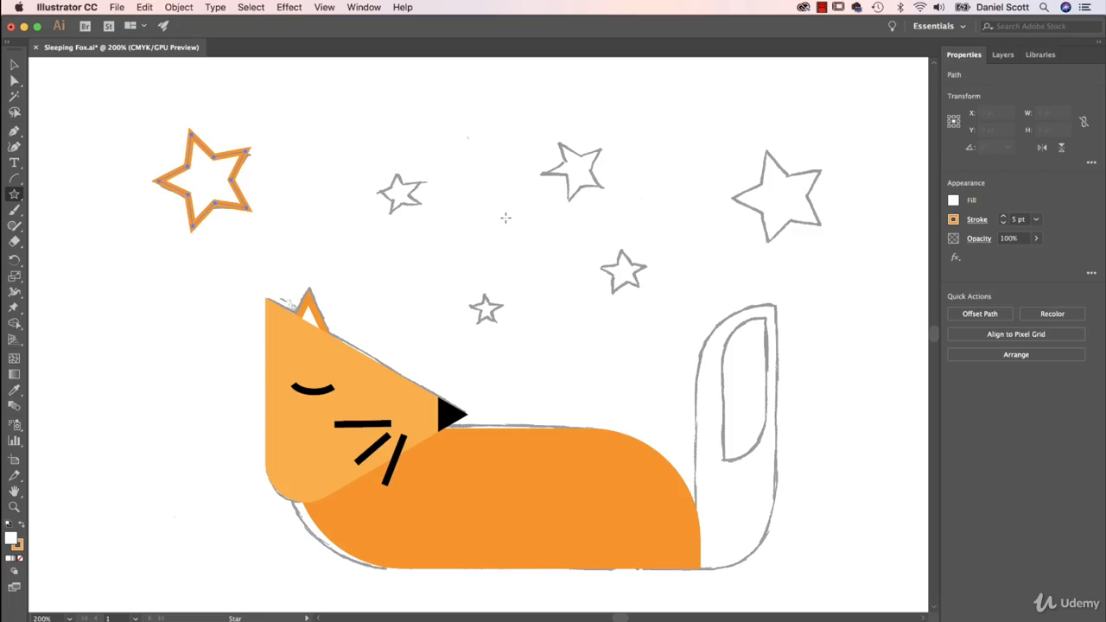
drag(399, 193, 405, 205)
mouse_move(571, 171)
mouse_down()
mouse_move(557, 184)
mouse_move(566, 200)
mouse_up()
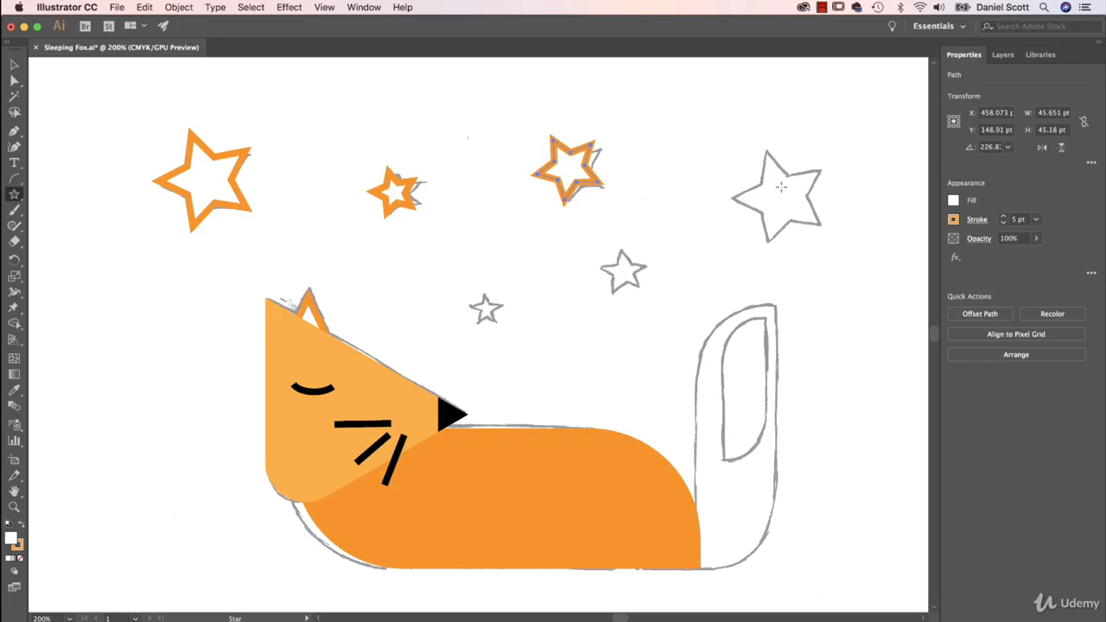
mouse_move(777, 196)
mouse_down()
mouse_move(811, 239)
mouse_move(769, 246)
mouse_up()
drag(619, 272, 646, 284)
drag(485, 307, 506, 298)
drag(566, 337, 587, 352)
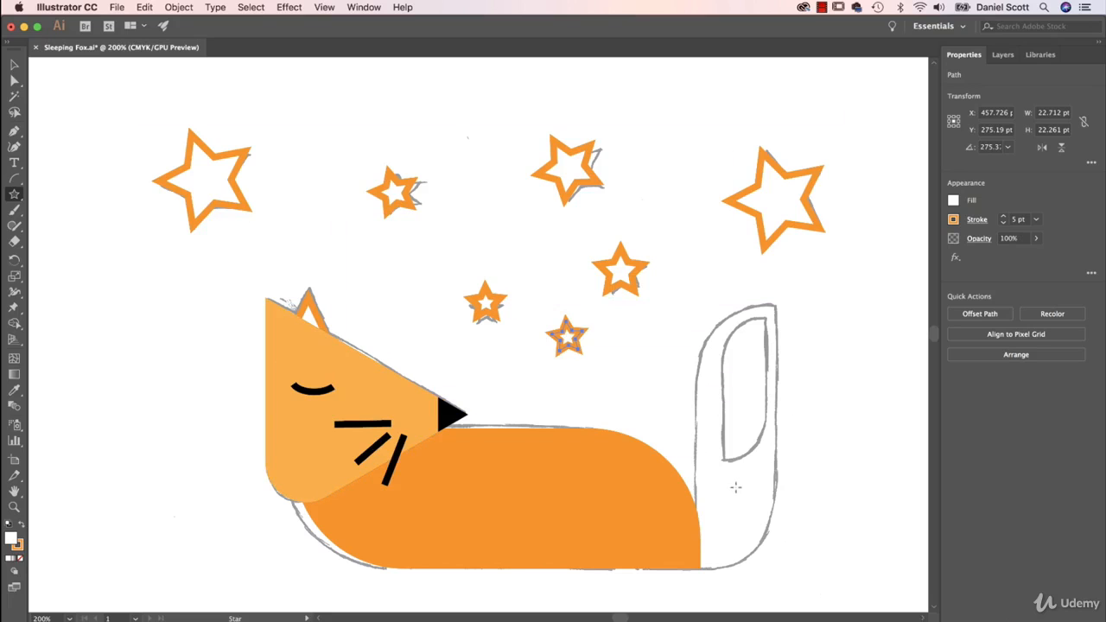
Draw a rectangle about 59 by 203 pt over the sketched tail and remove its fill
scroll(735, 487, down, 1)
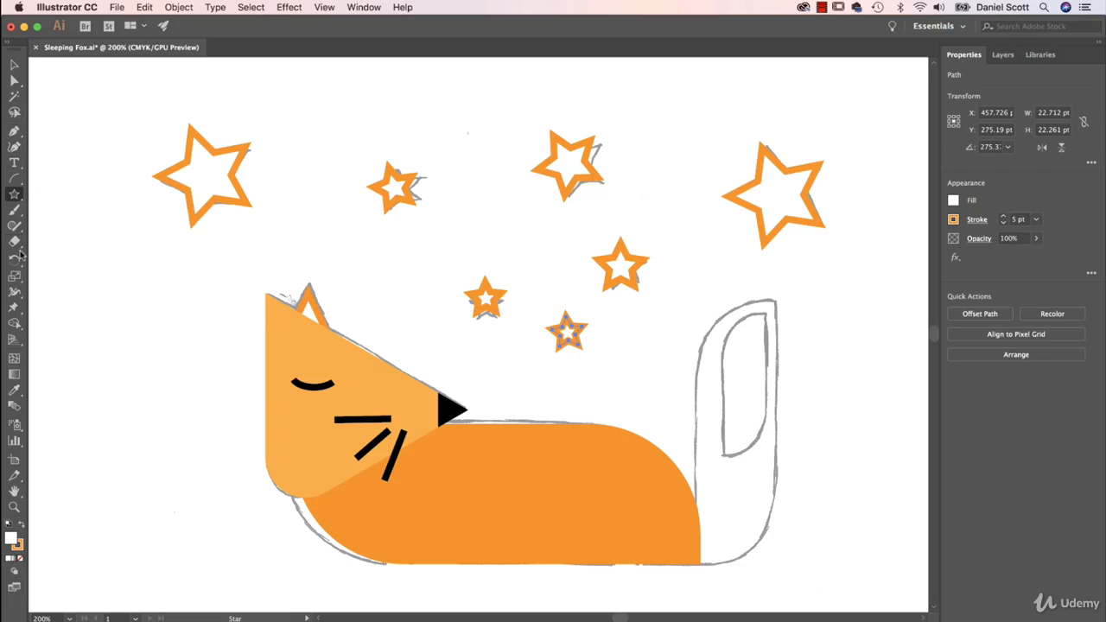
drag(14, 184, 64, 191)
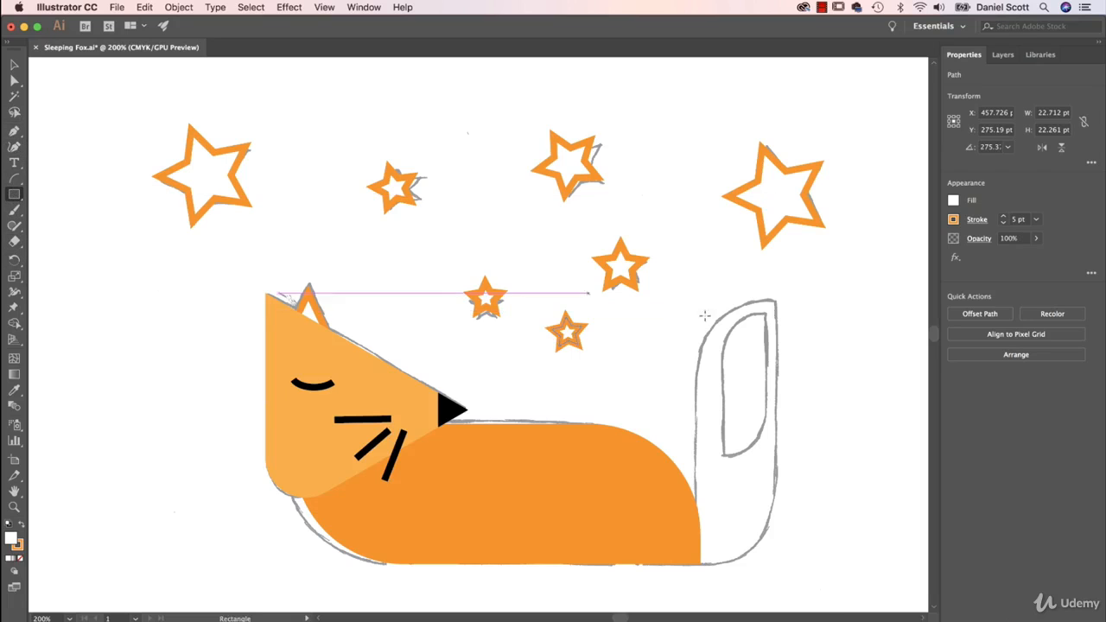
drag(775, 299, 695, 563)
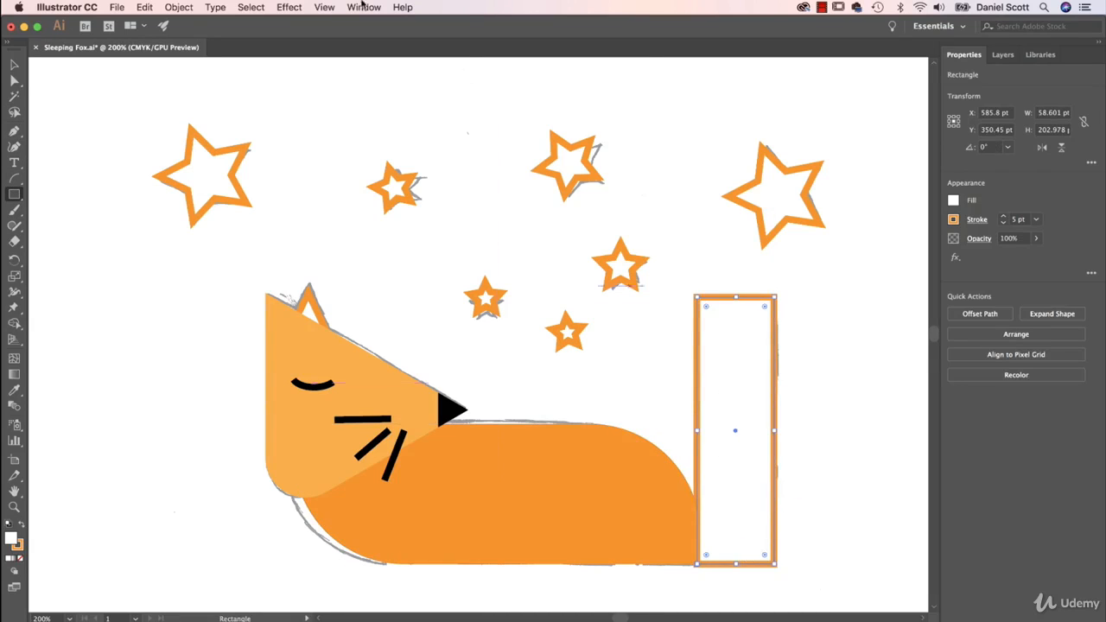
click(327, 7)
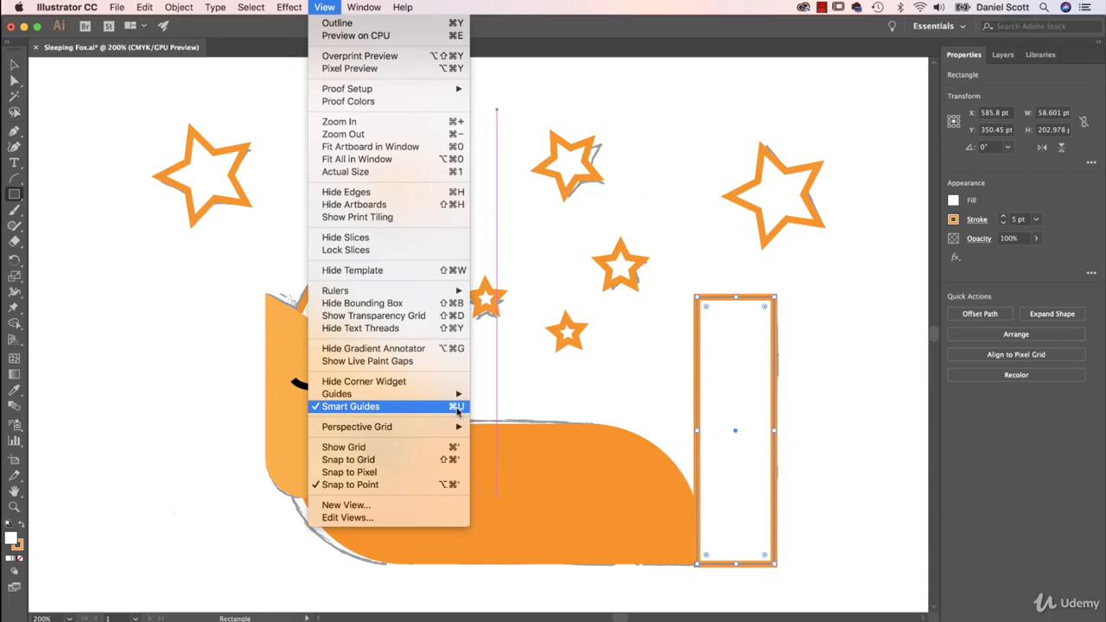
click(449, 407)
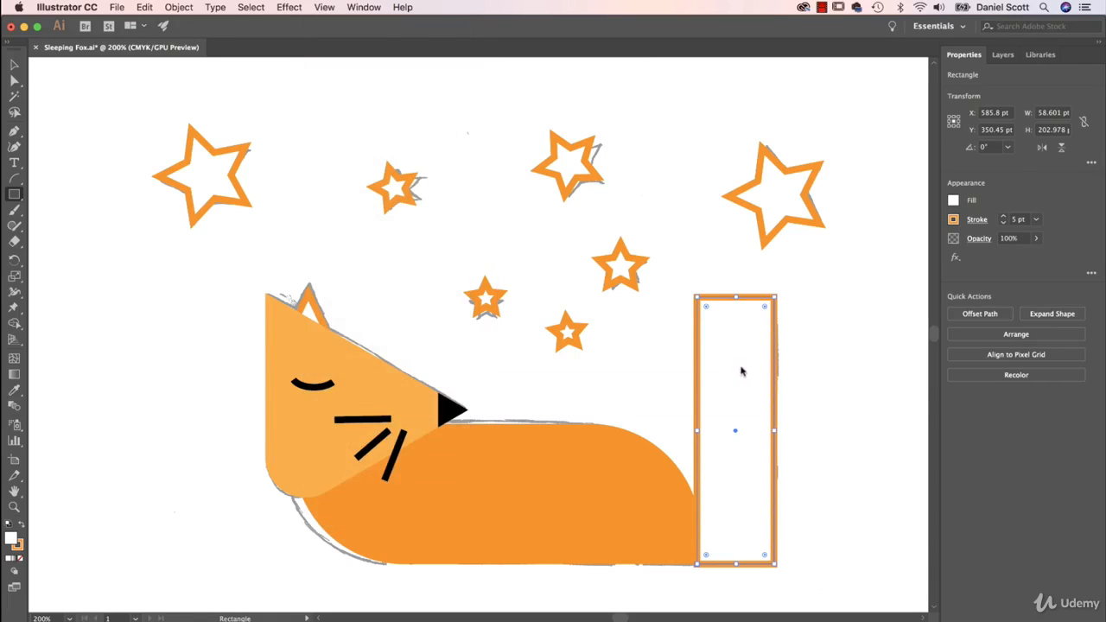
click(952, 204)
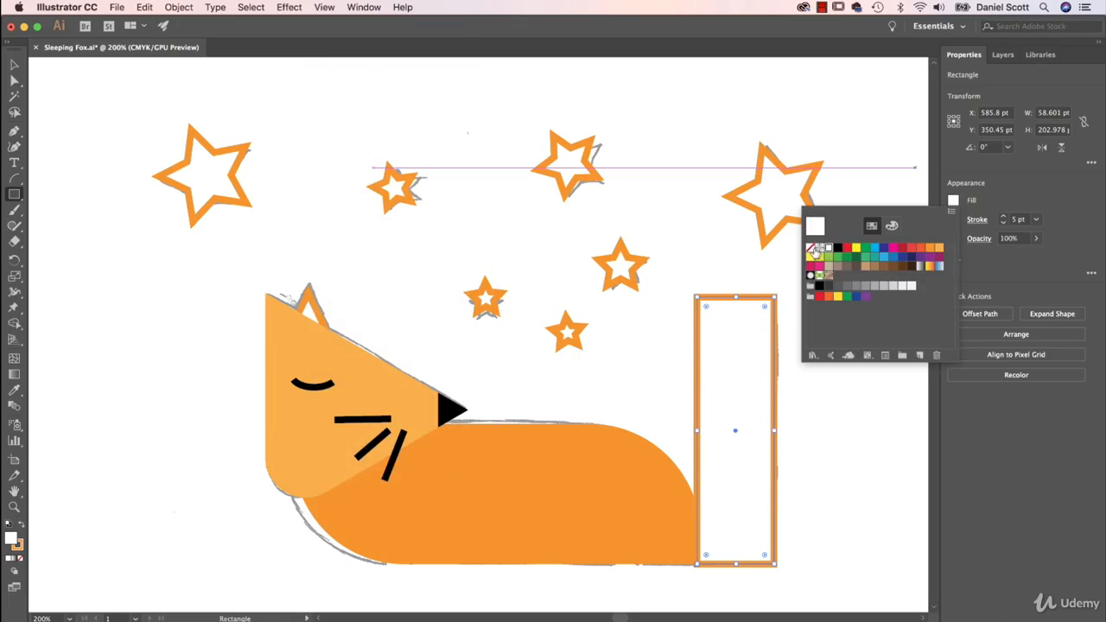
click(810, 248)
click(1036, 188)
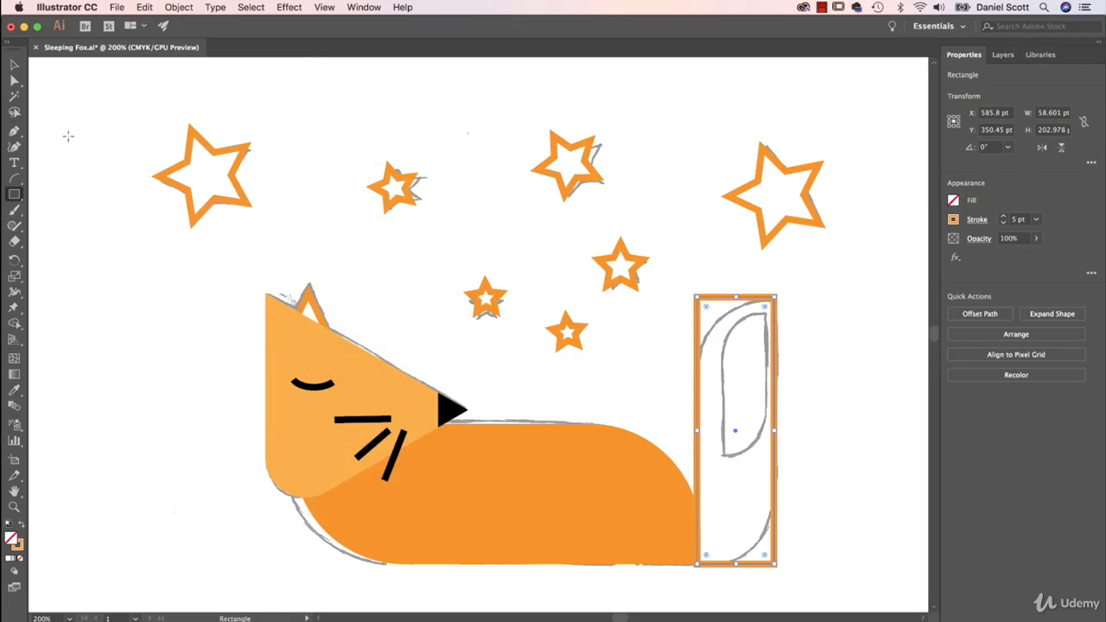
Round only the upper-left and lower-right corners of the tail rectangle to match the sketch
click(15, 80)
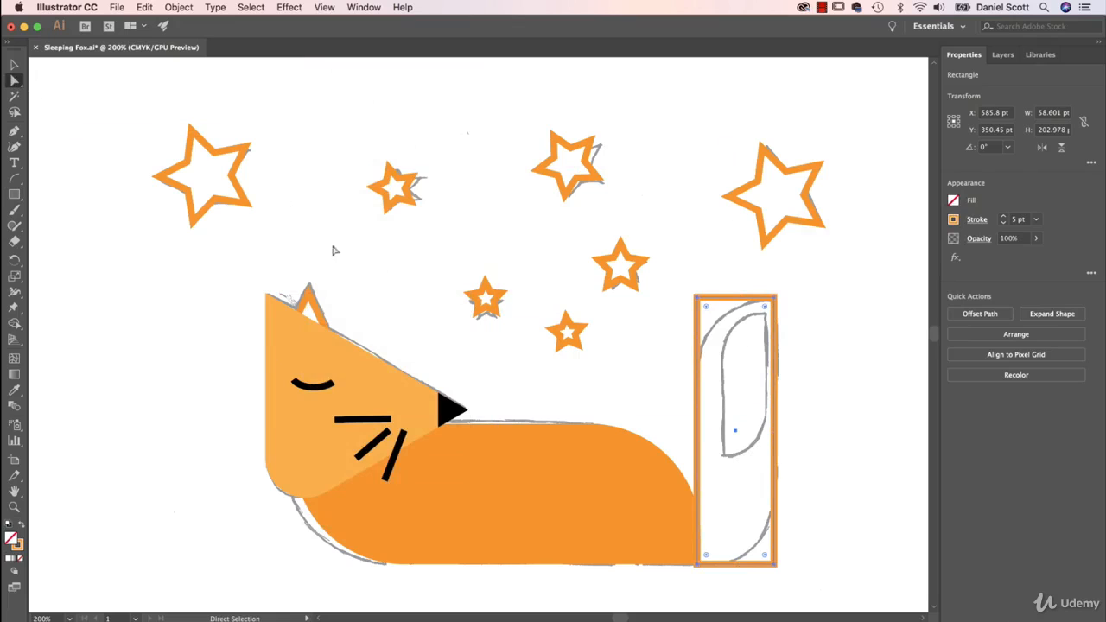
click(696, 298)
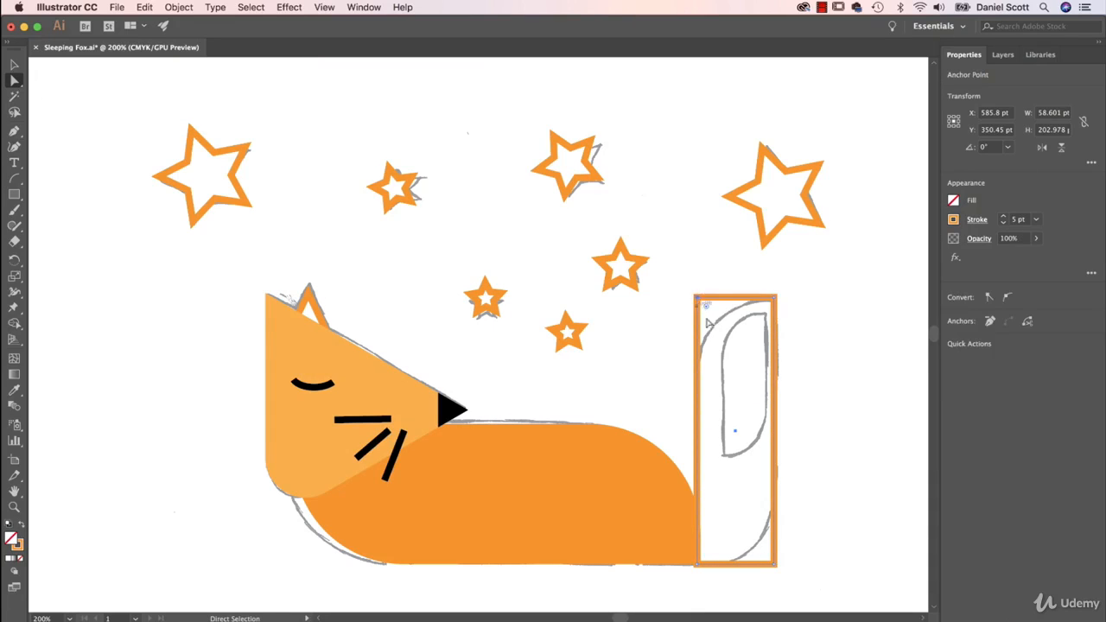
shift+click(774, 565)
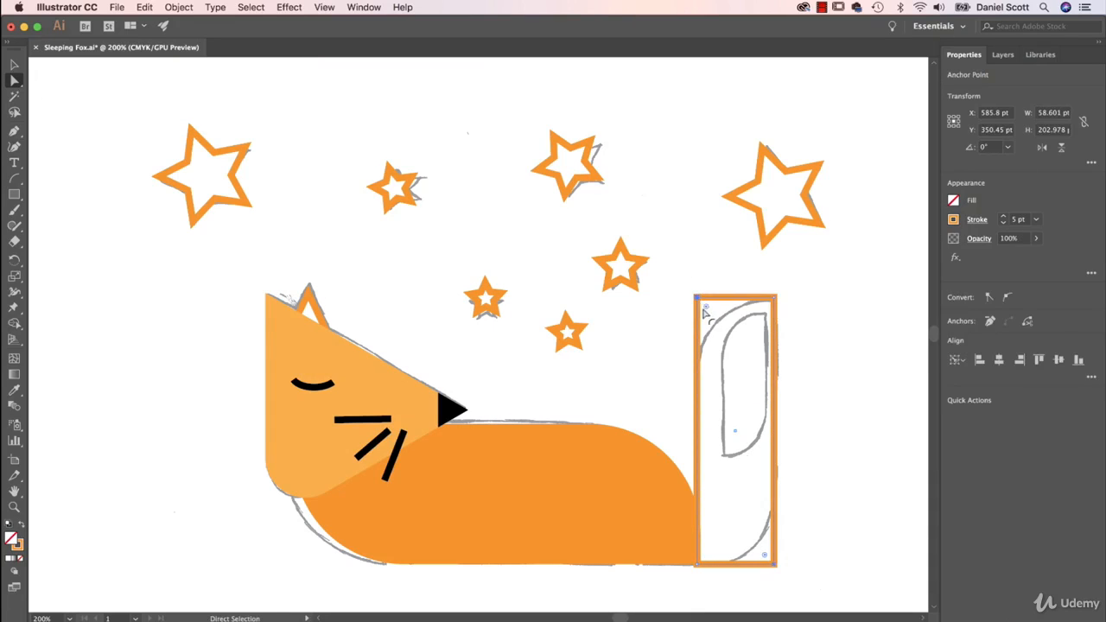
drag(707, 309, 757, 379)
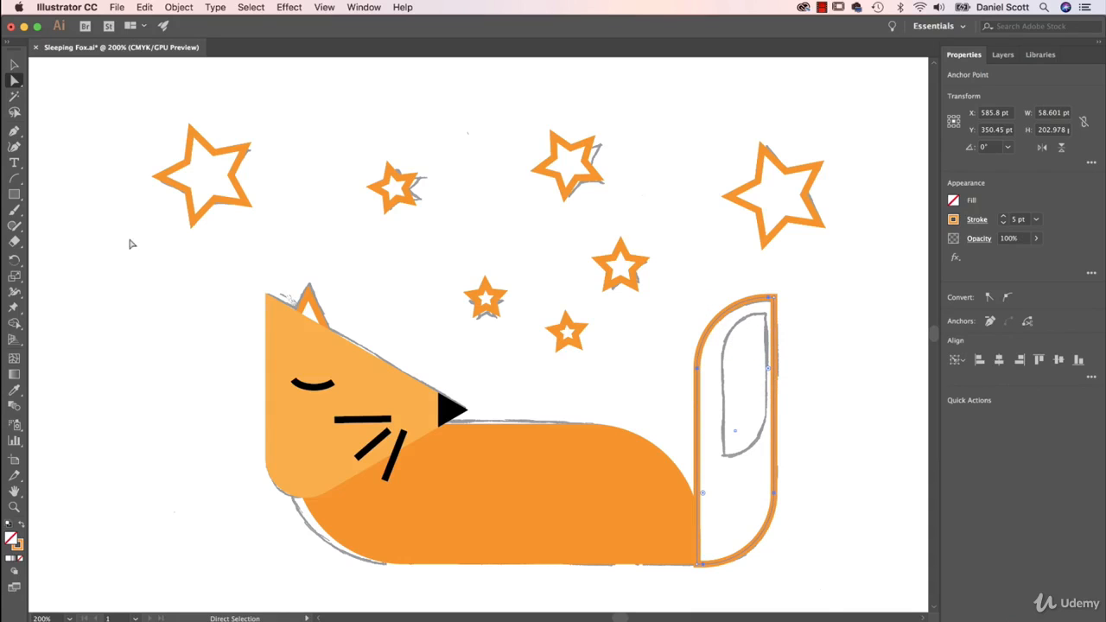
Draw a rectangle about 31.5 by 109 pt inside the tail and round its upper-left and lower-right corners to match the sketch
click(15, 195)
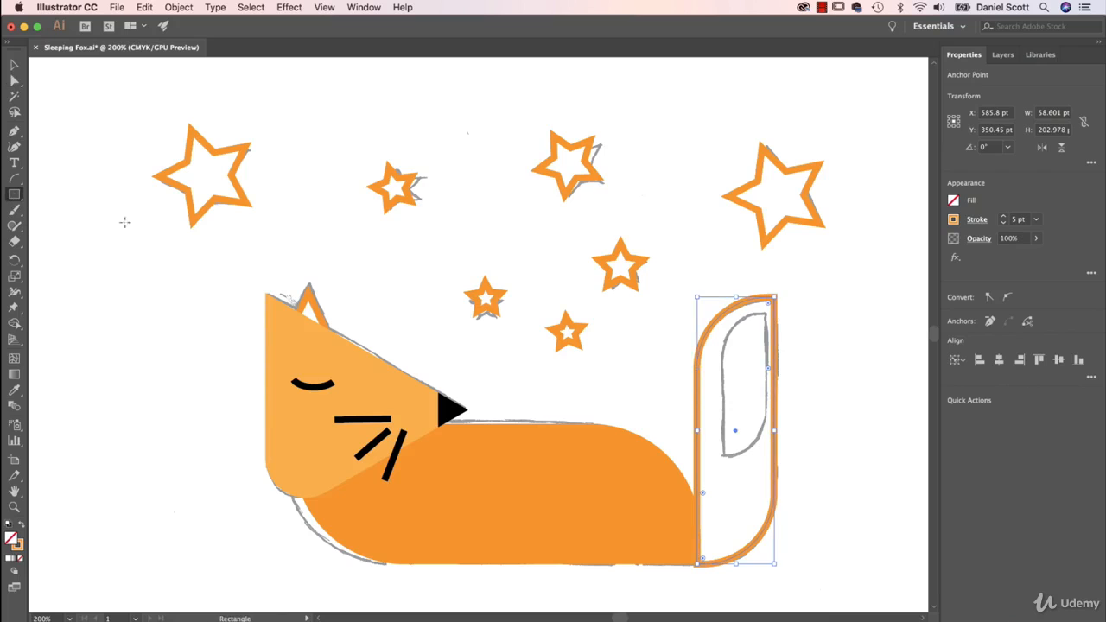
mouse_move(766, 309)
mouse_down()
mouse_move(746, 434)
mouse_move(722, 457)
mouse_up()
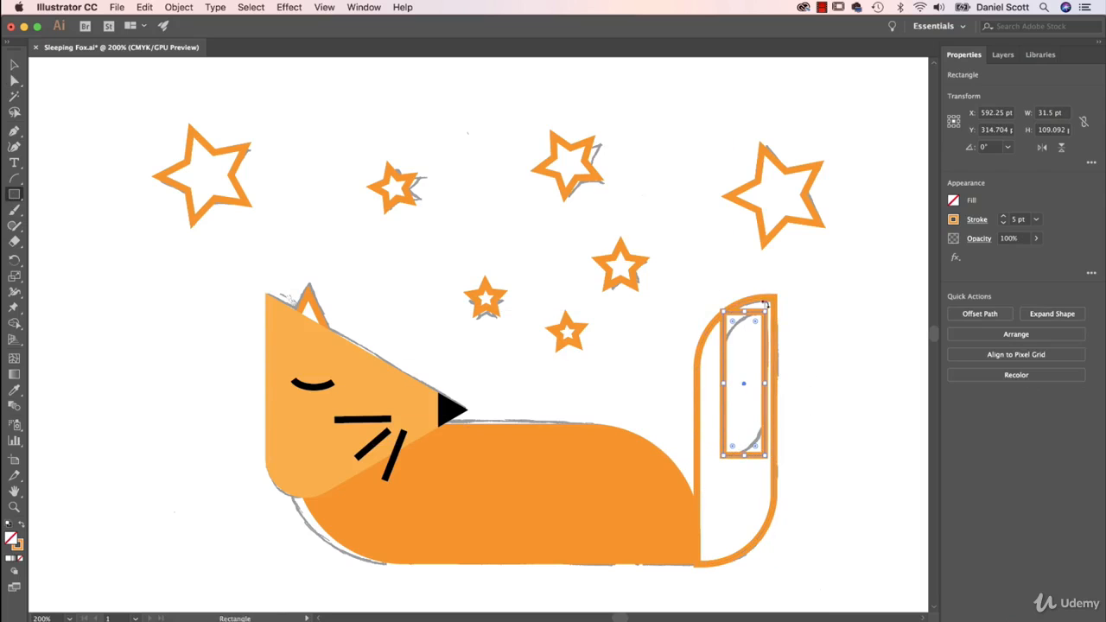
key(a)
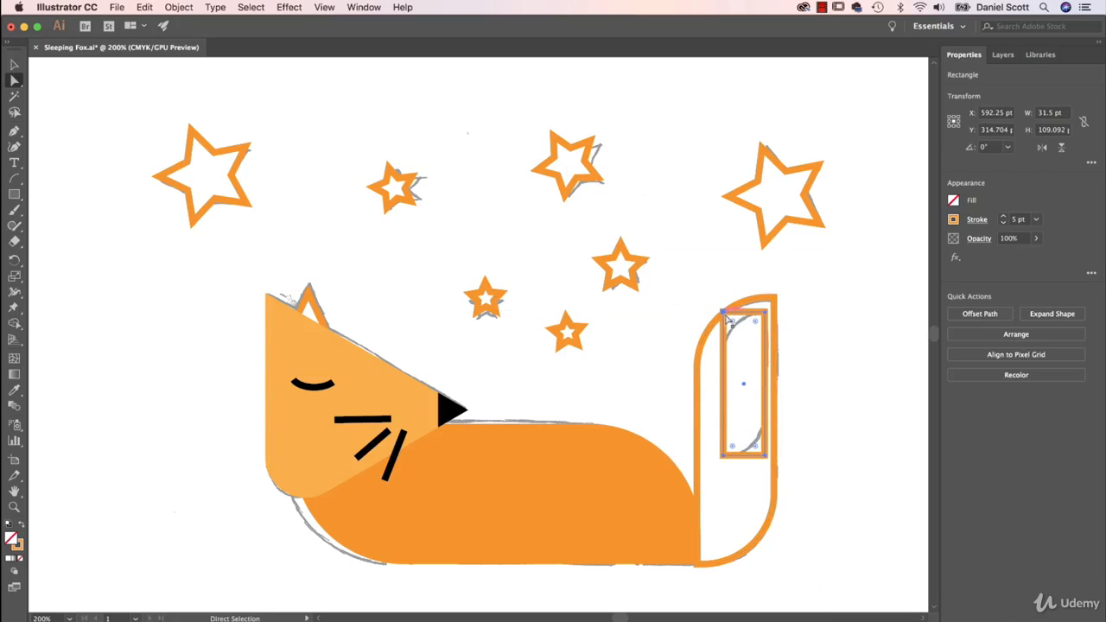
click(728, 320)
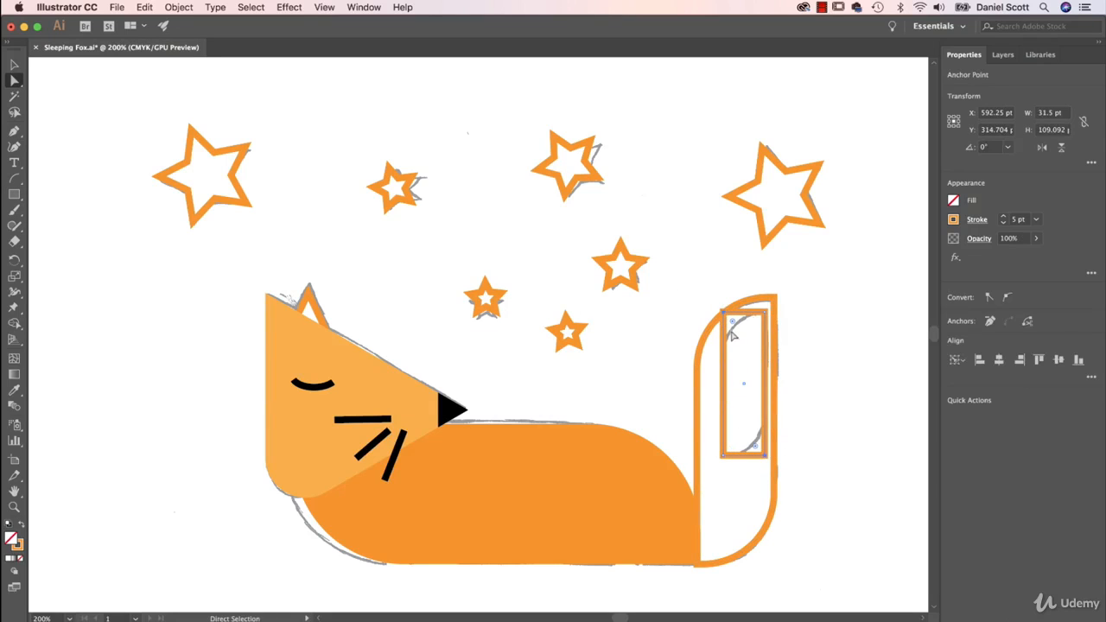
drag(733, 325, 763, 359)
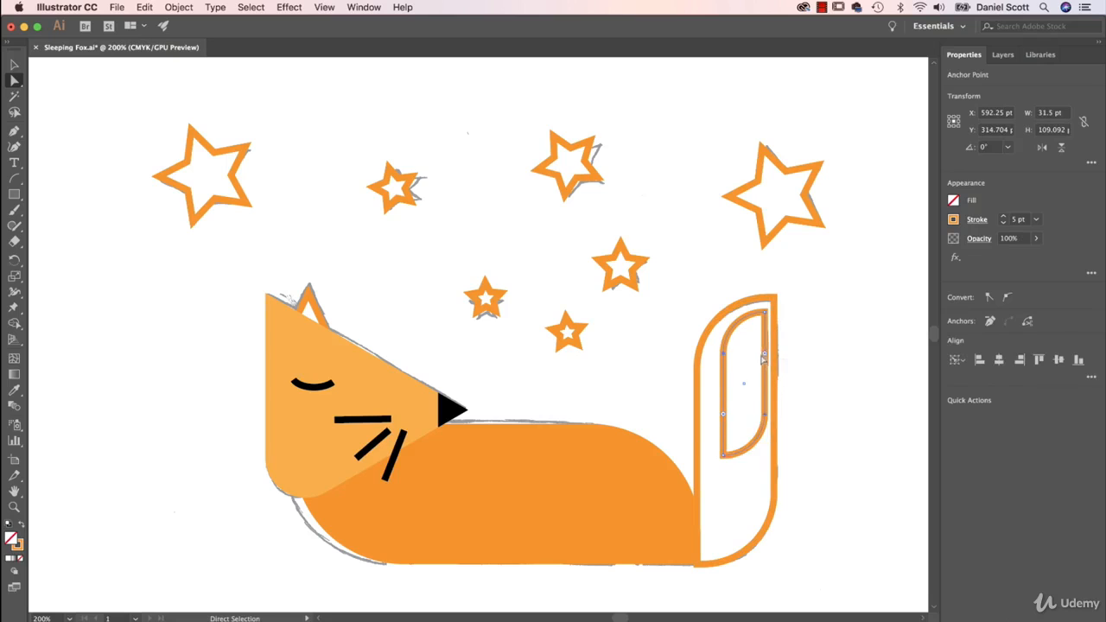
Remove the outline from the large tail shape and fill it with the head's lighter orange
key(v)
click(772, 304)
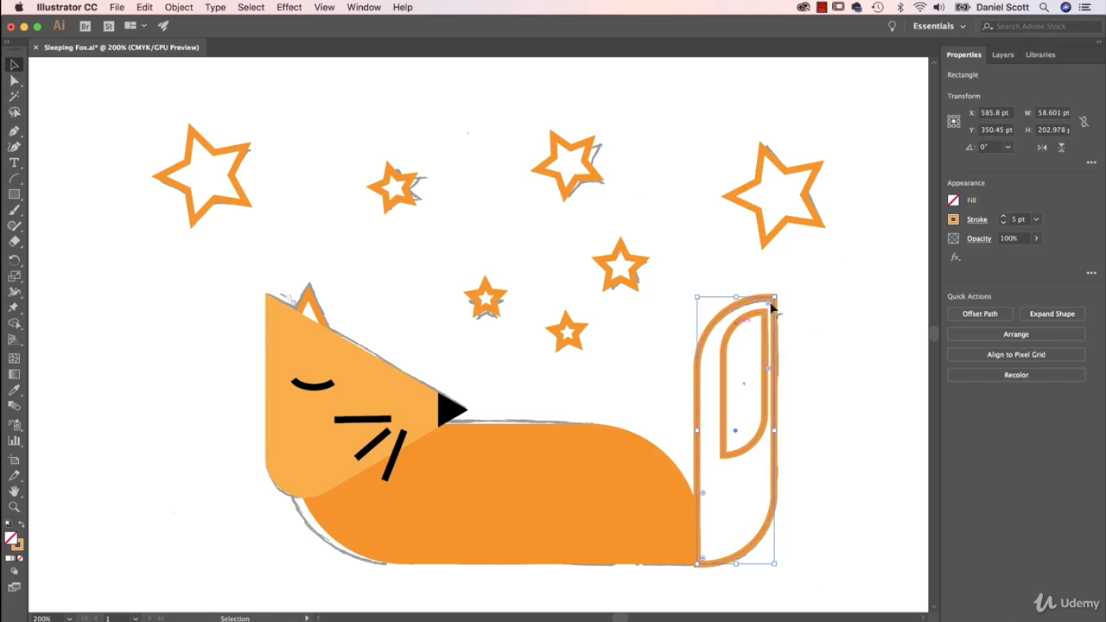
click(953, 219)
click(812, 268)
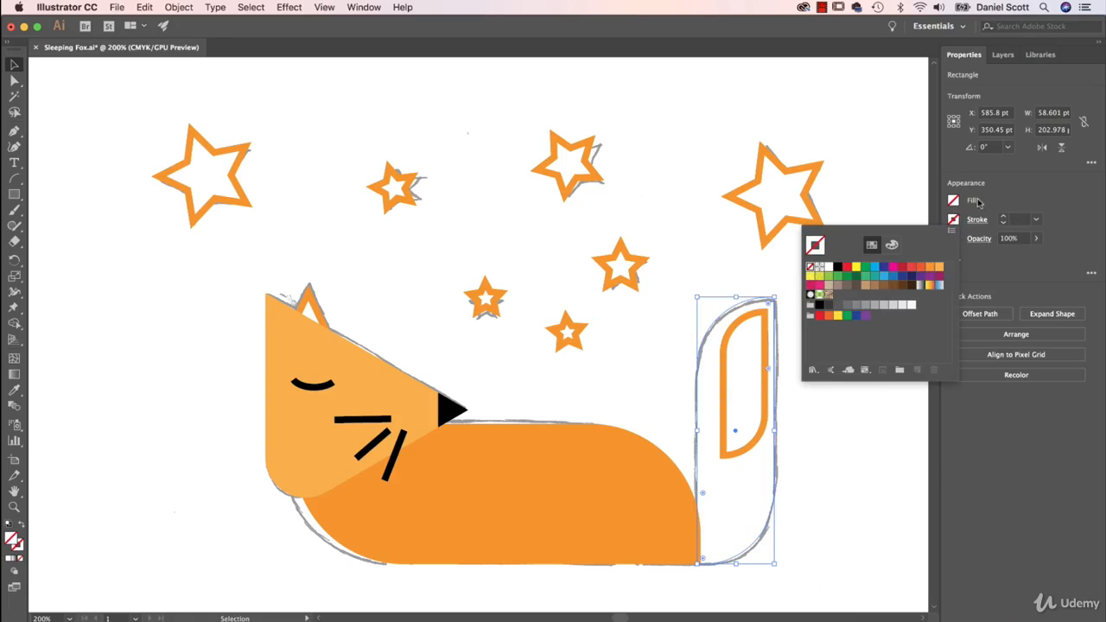
click(954, 201)
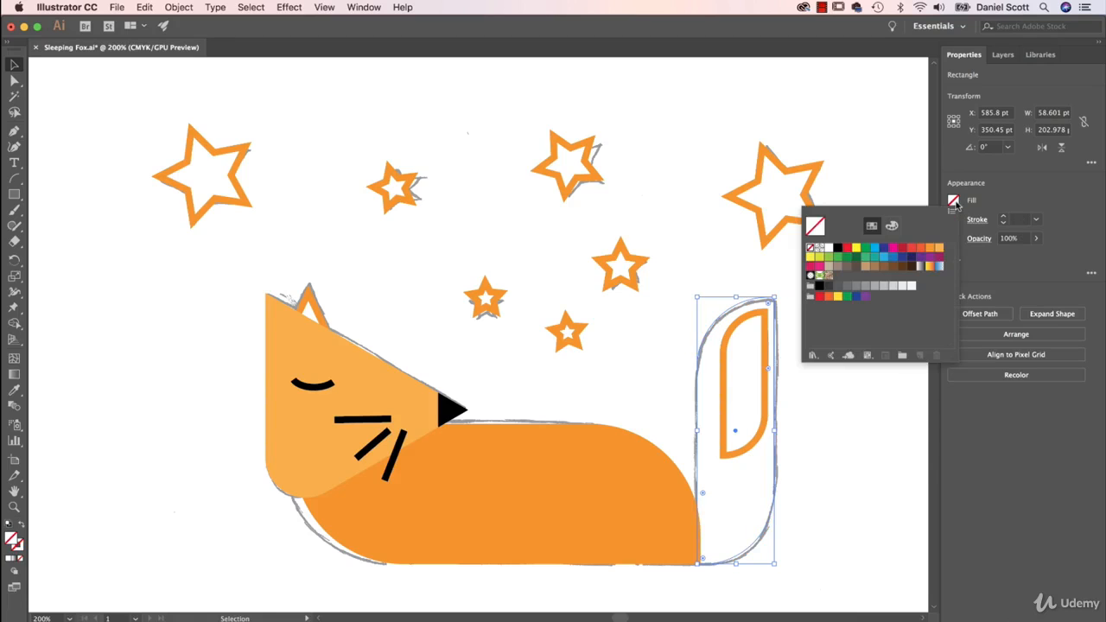
click(931, 249)
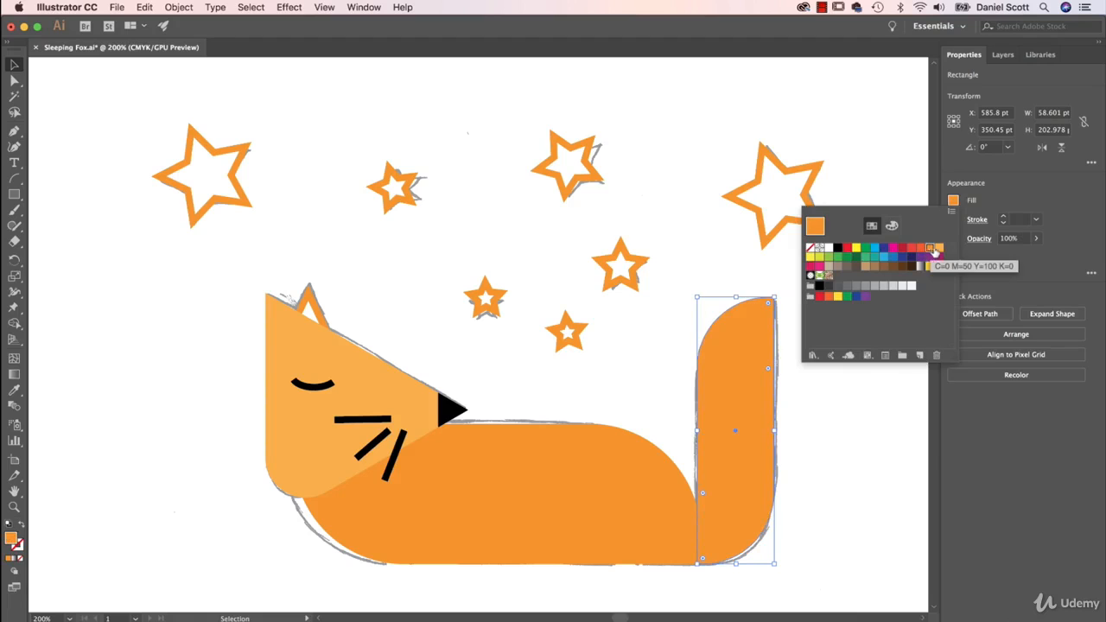
click(939, 249)
click(766, 424)
Remove the outline from the small inner tail shape and fill it with white
click(765, 424)
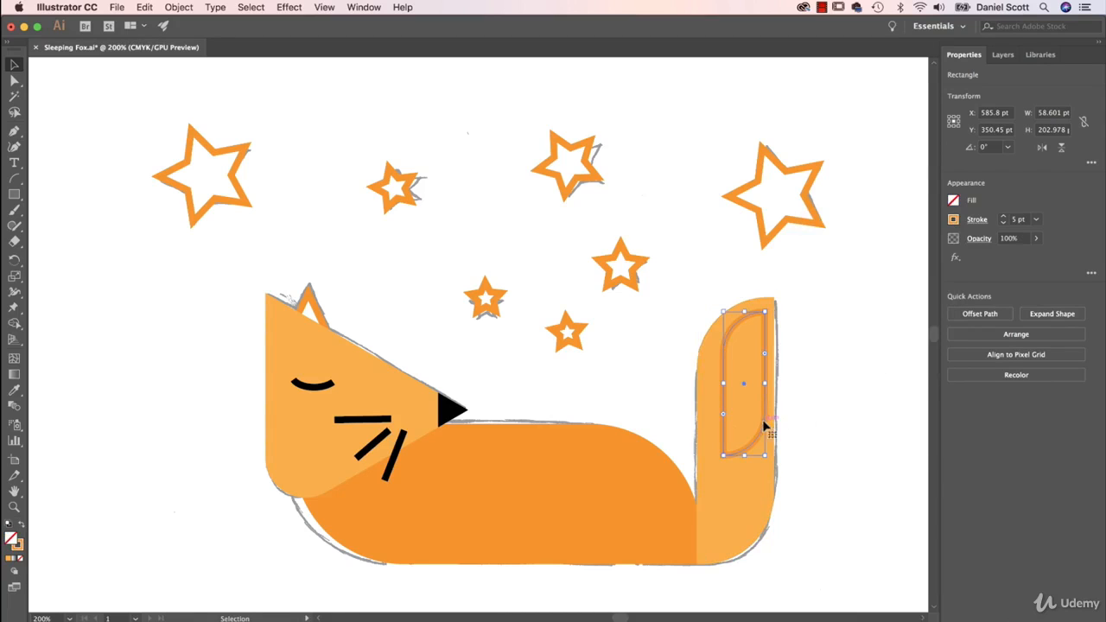
click(954, 220)
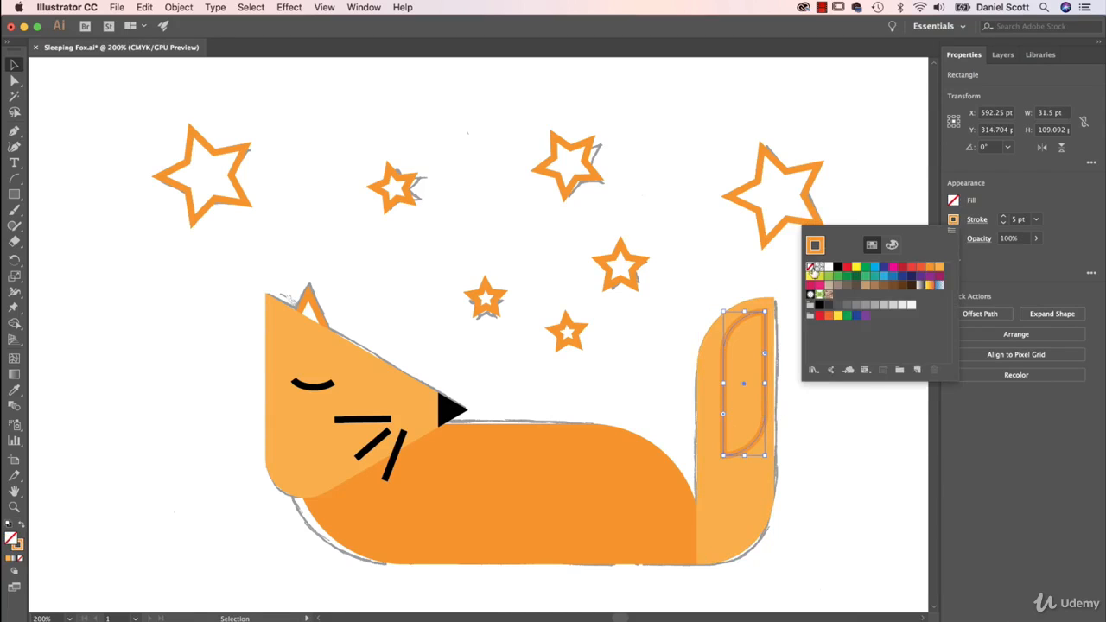
click(813, 269)
click(953, 201)
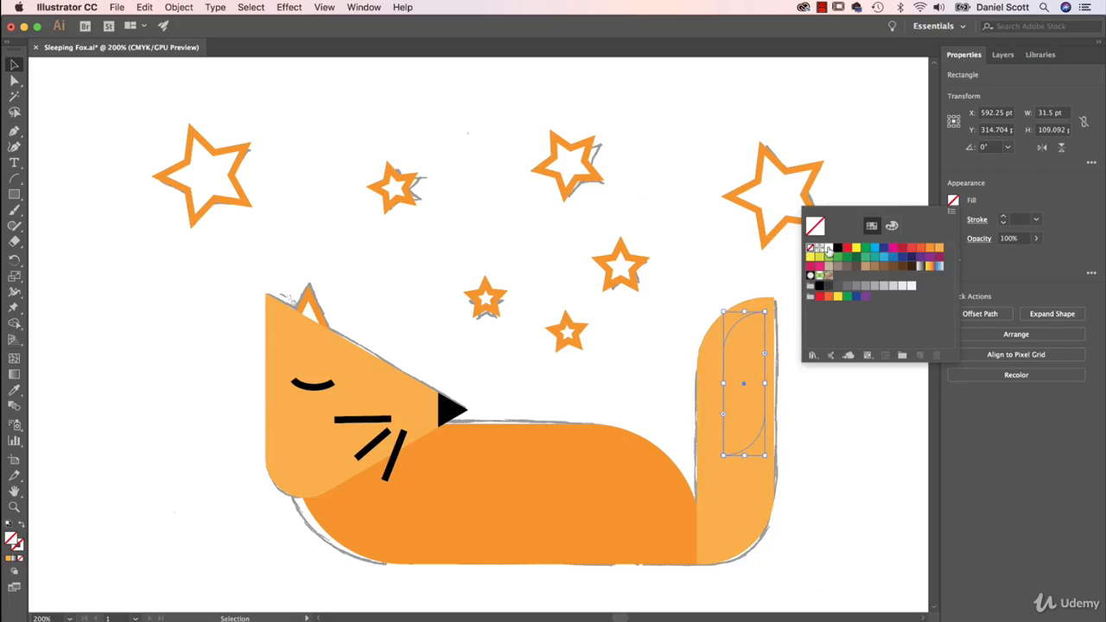
click(829, 248)
click(691, 285)
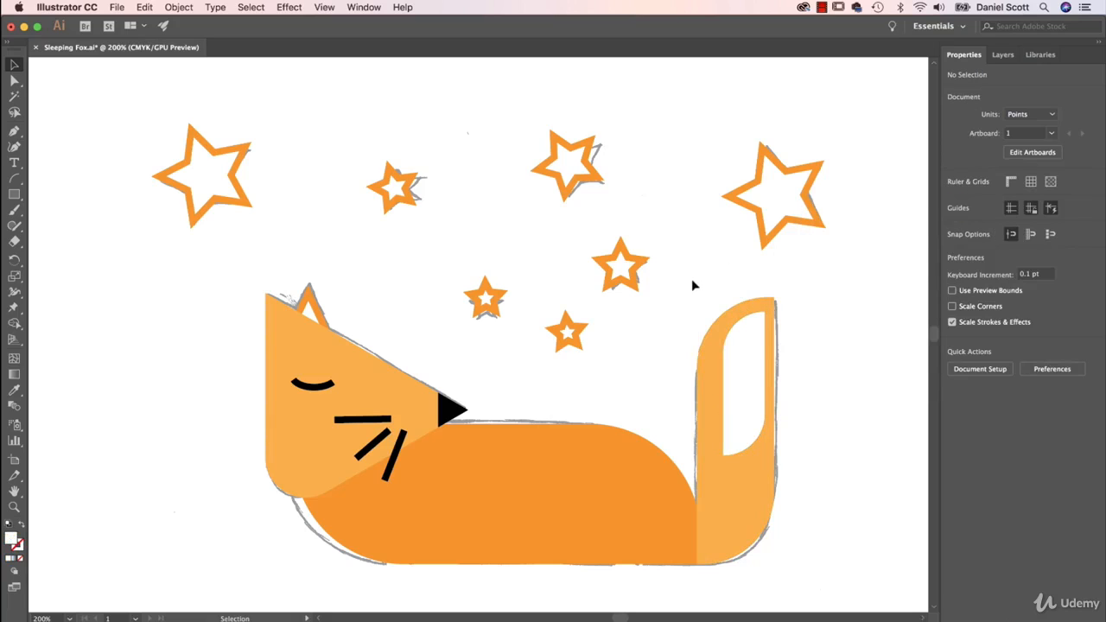
click(753, 460)
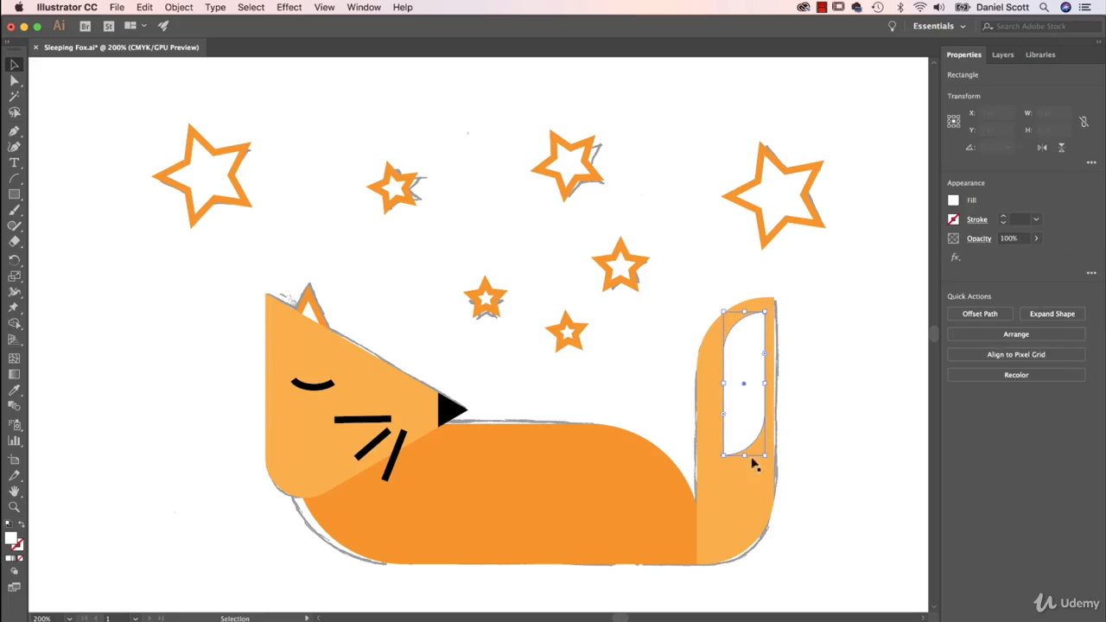
click(884, 302)
Try rotating both tail shapes together by 90° and laying them over the body, and undo these changes
click(750, 348)
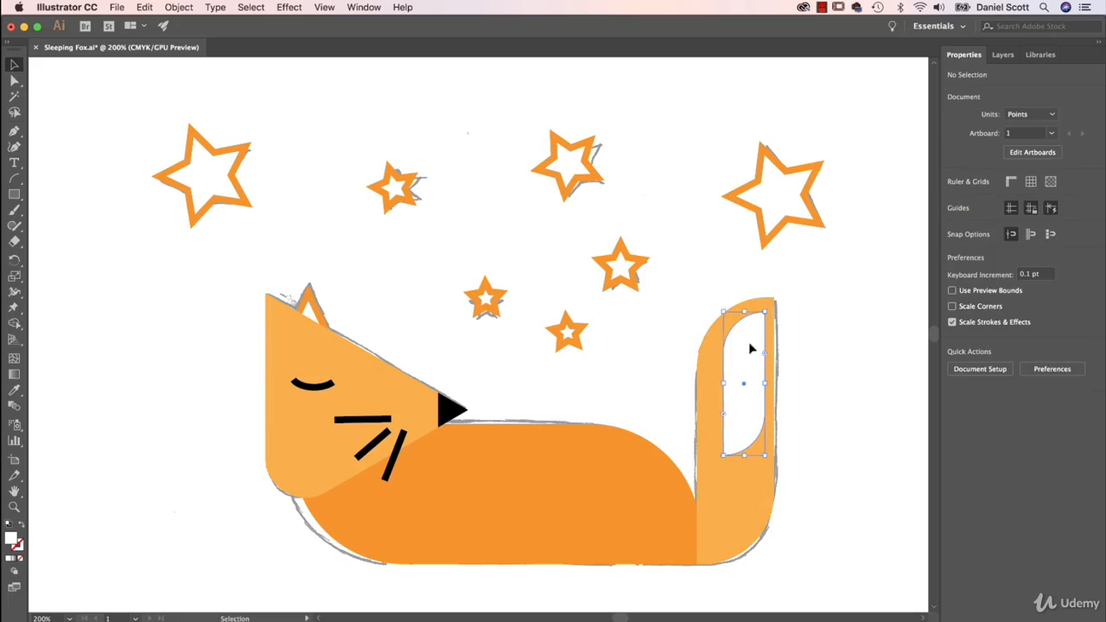
shift+click(755, 513)
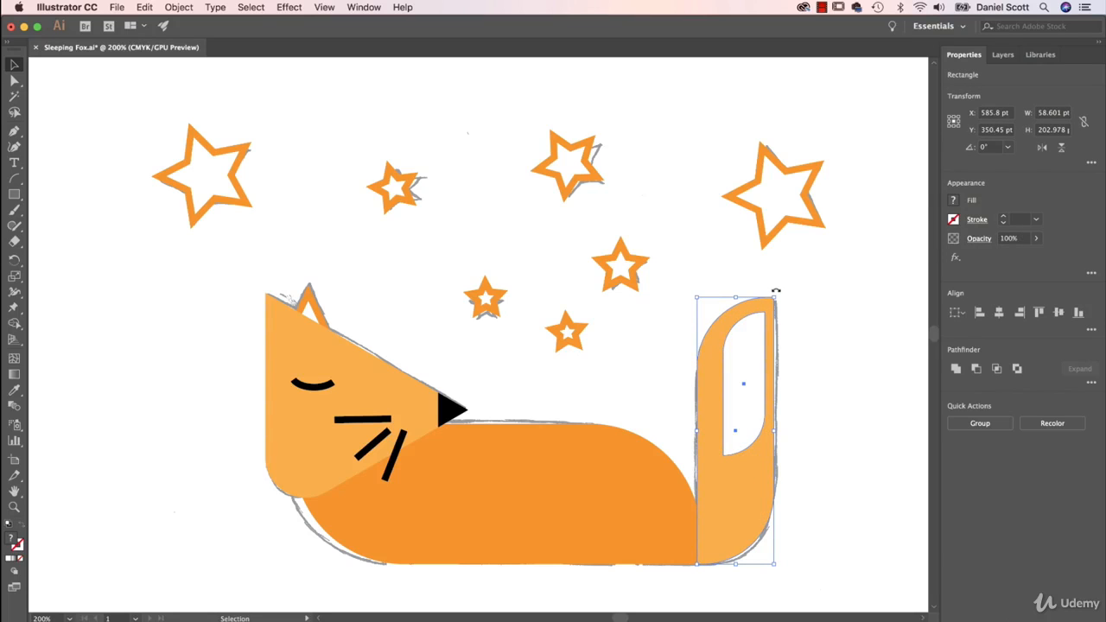
drag(776, 291, 576, 373)
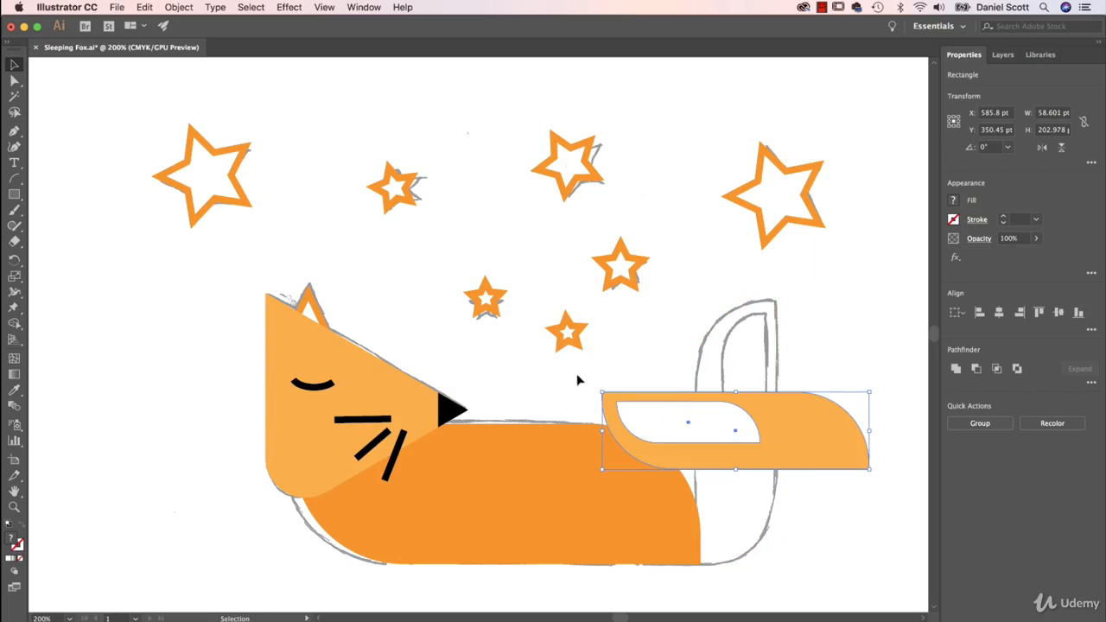
drag(817, 427, 649, 523)
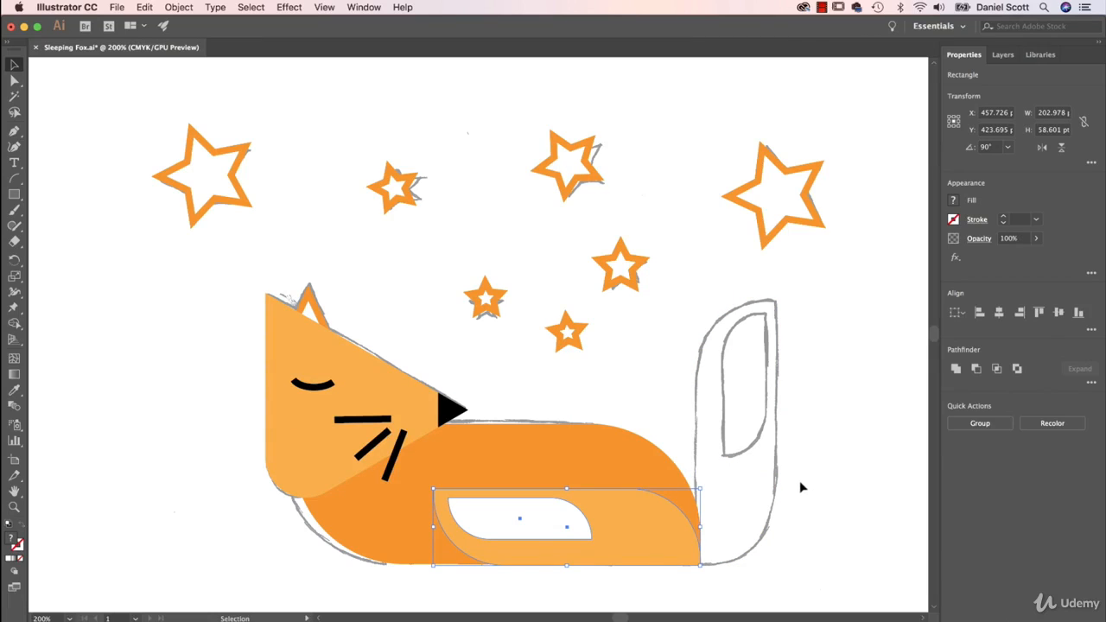
key(ctrl+z)
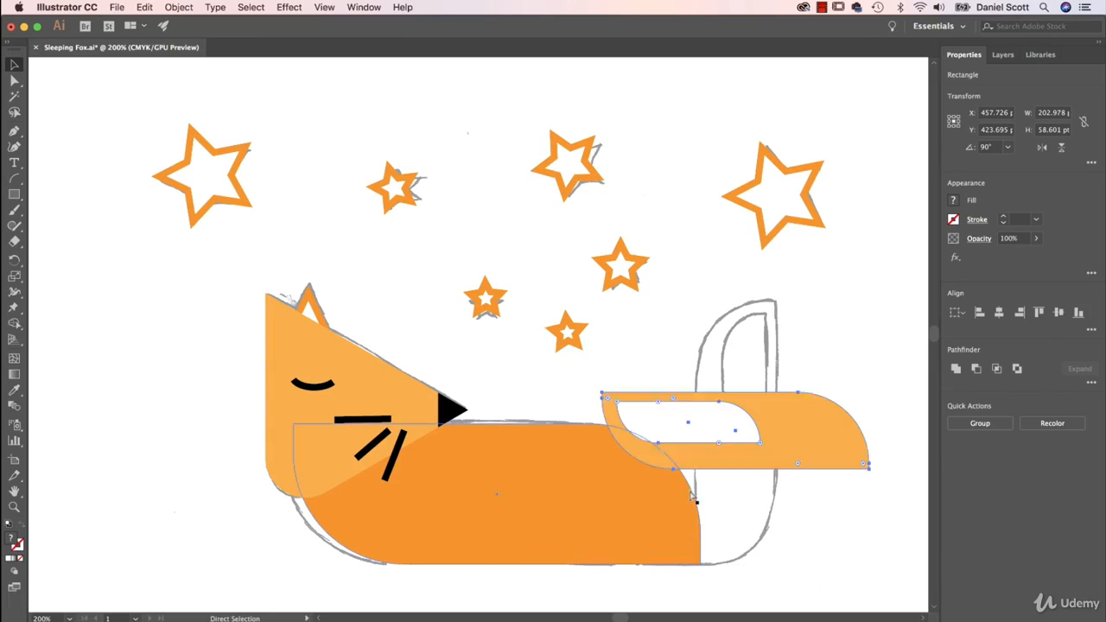
key(ctrl+shift+z)
key(ctrl+z)
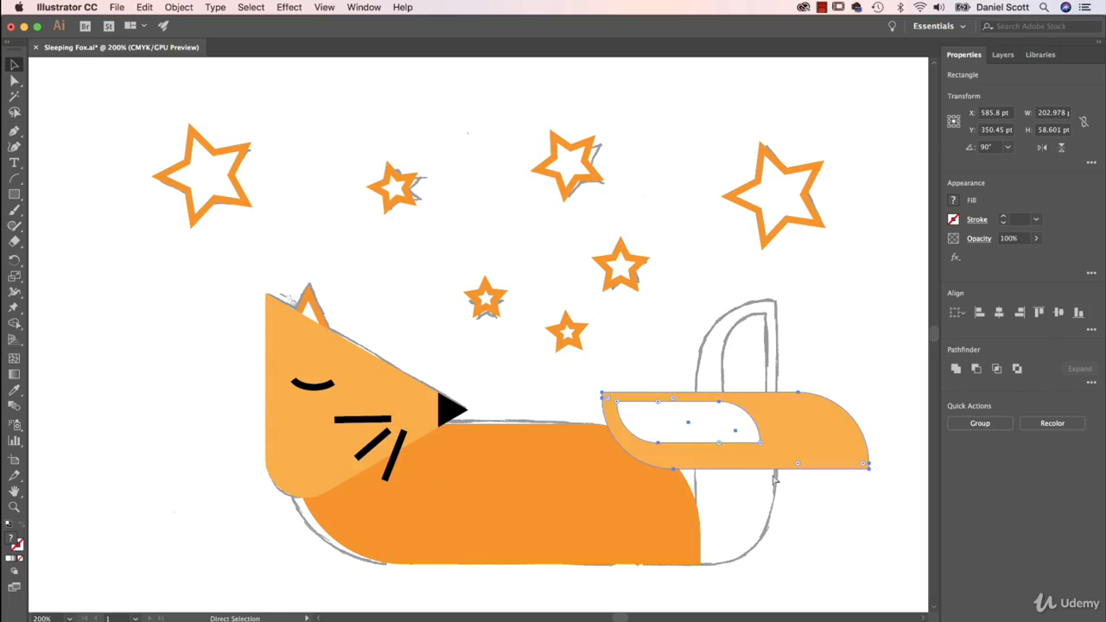
key(ctrl+z)
click(819, 467)
Move the orange body shape out beside the fox's head to uncover the sketched grass
scroll(798, 458, down, 1)
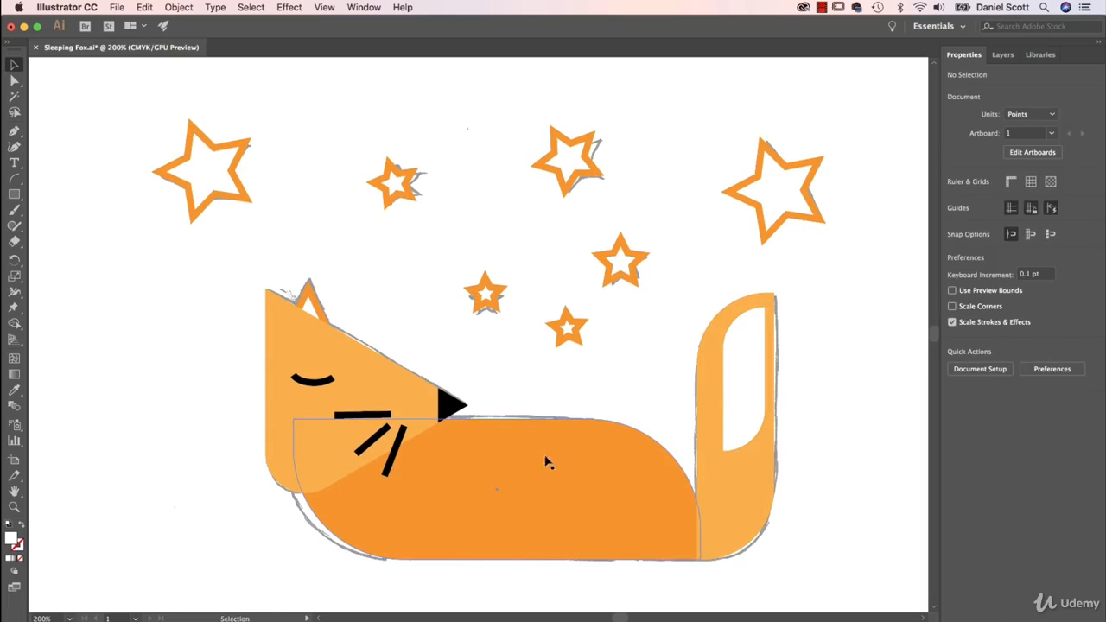
scroll(477, 353, down, 3)
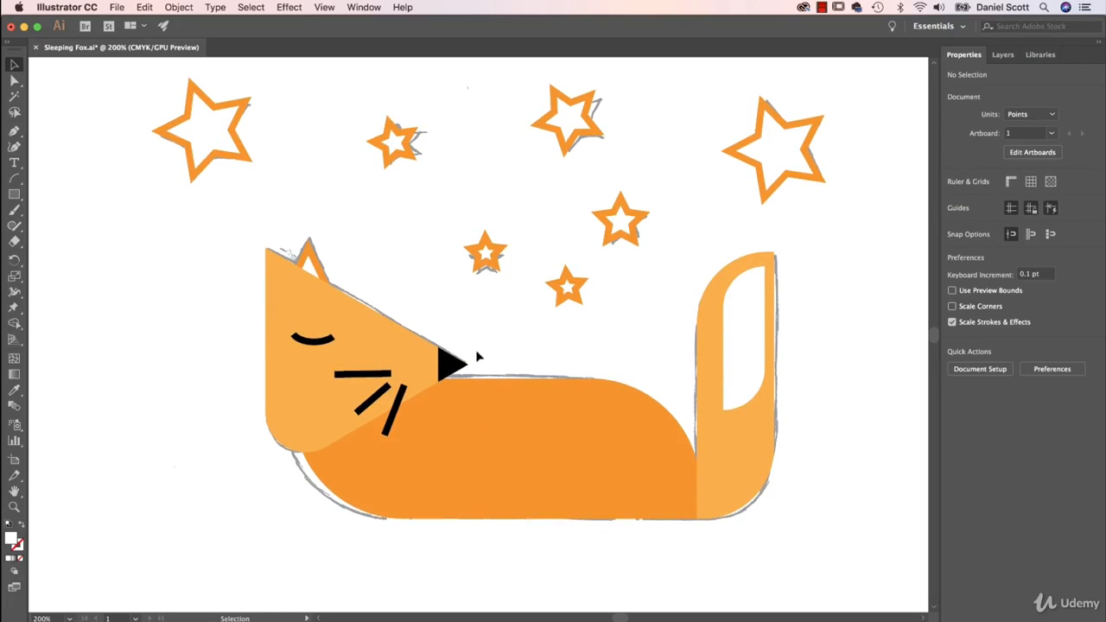
click(553, 495)
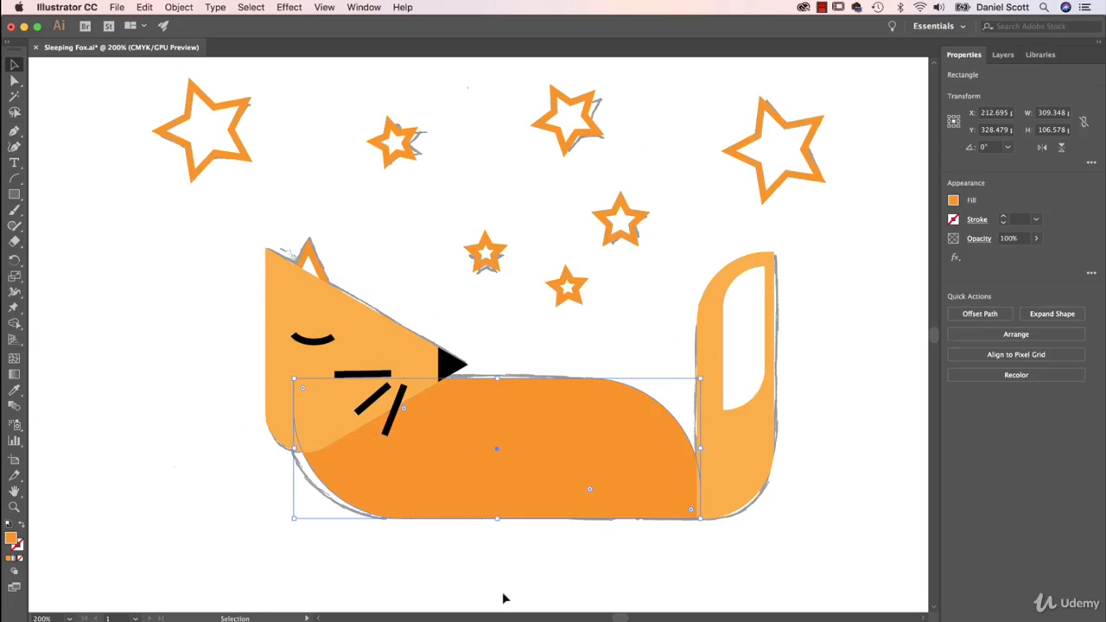
drag(639, 443, 168, 398)
Draw an upright triangle and narrow it to about 14 by 71 pt over the tall middle blade of the first grass tuft
drag(14, 194, 74, 245)
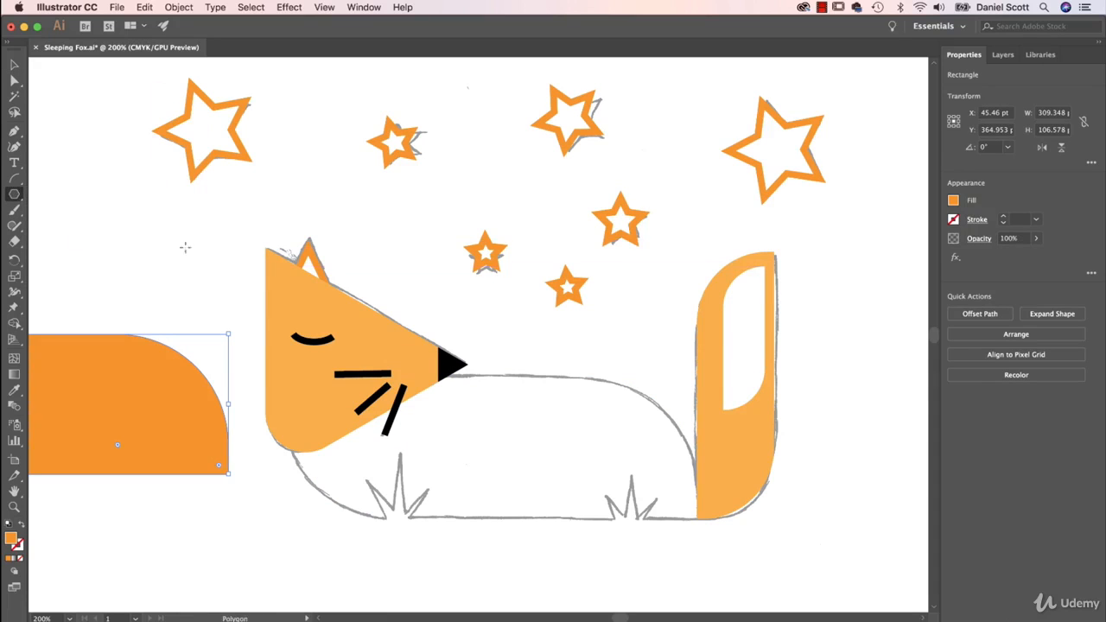
drag(185, 247, 223, 285)
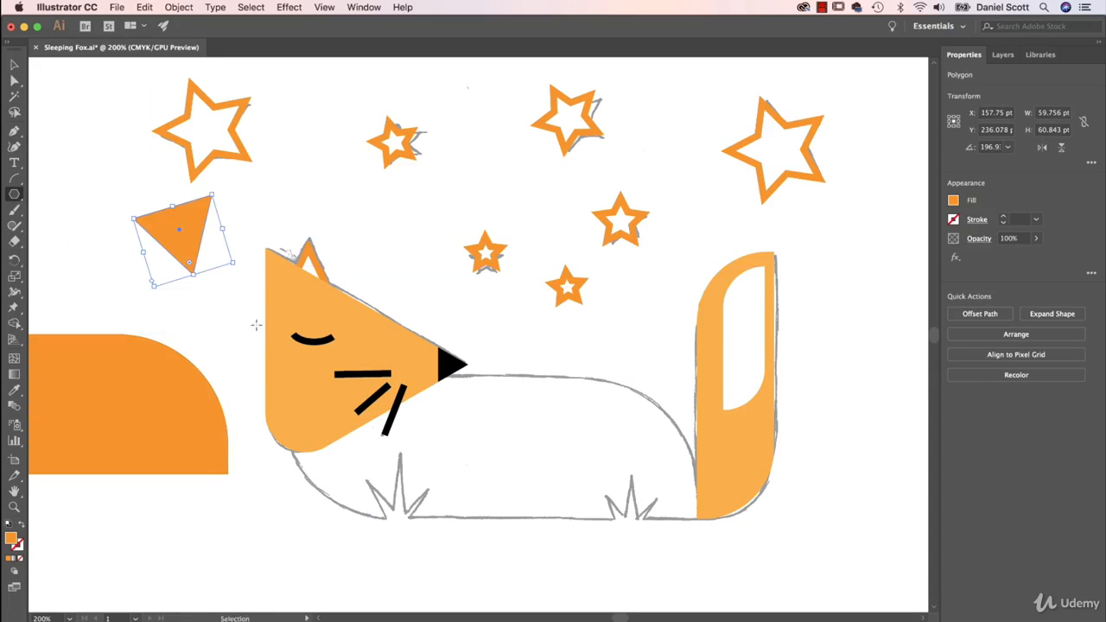
key(cmd+z)
mouse_move(437, 522)
mouse_down()
mouse_move(453, 473)
mouse_move(435, 464)
mouse_up()
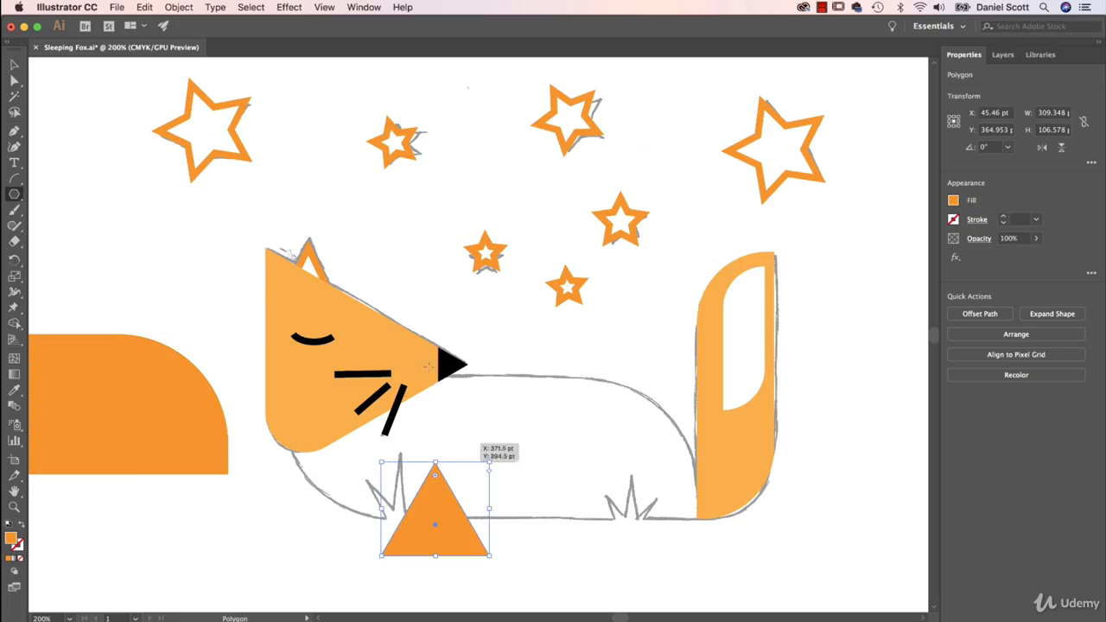
key(v)
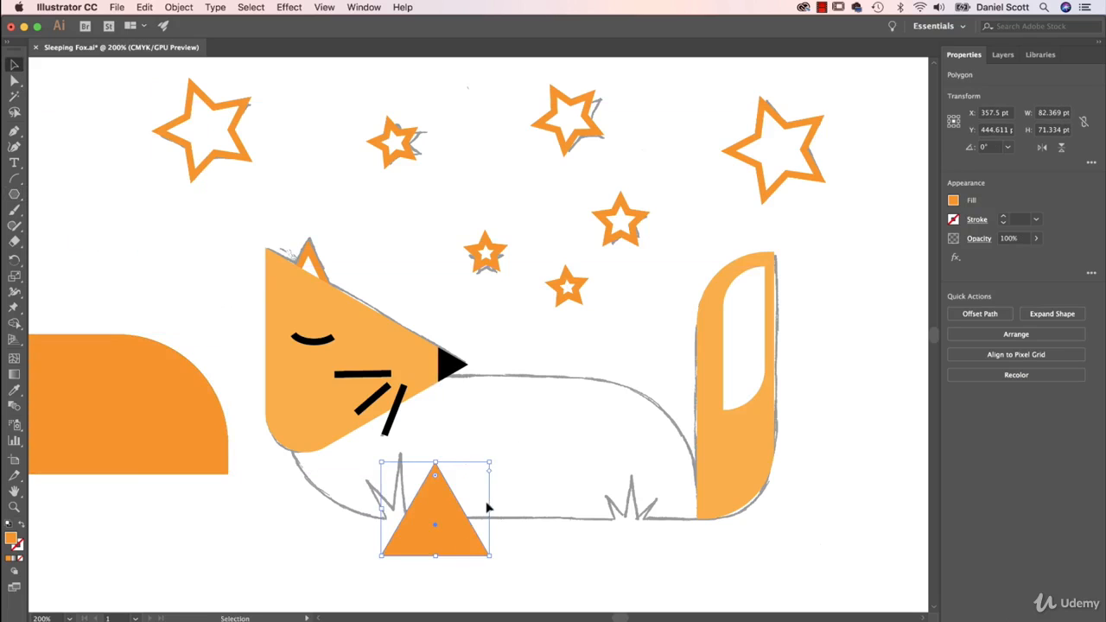
mouse_move(488, 508)
mouse_down()
mouse_move(505, 508)
mouse_move(402, 511)
mouse_move(400, 536)
mouse_up()
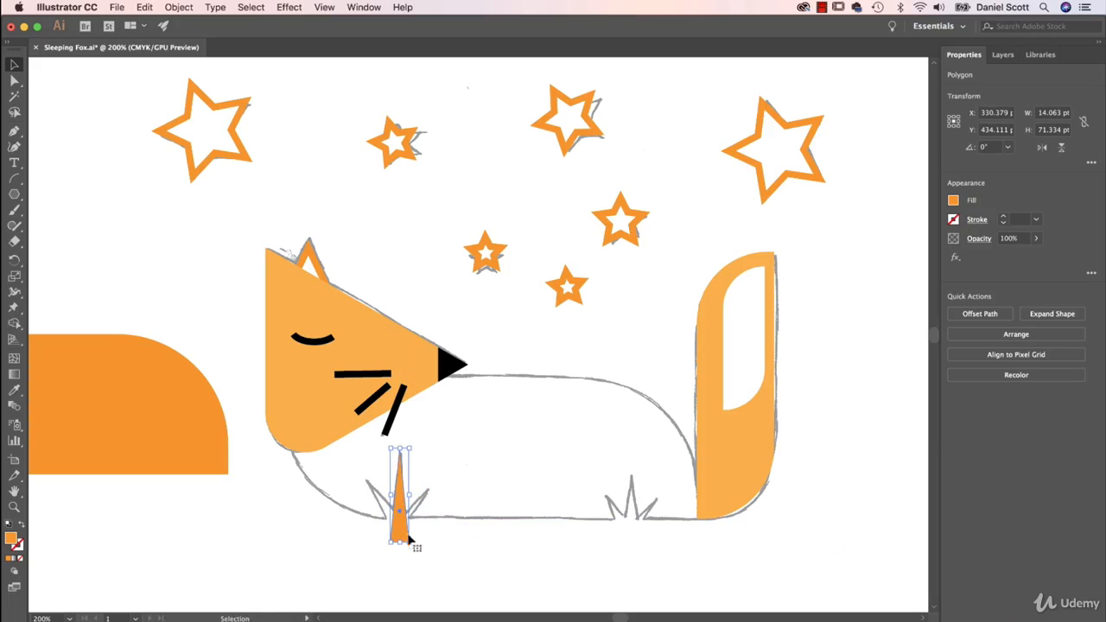
Duplicate the grass blade twice, shortening and rotating the copies to match the two sketched side blades
key(super+equal)
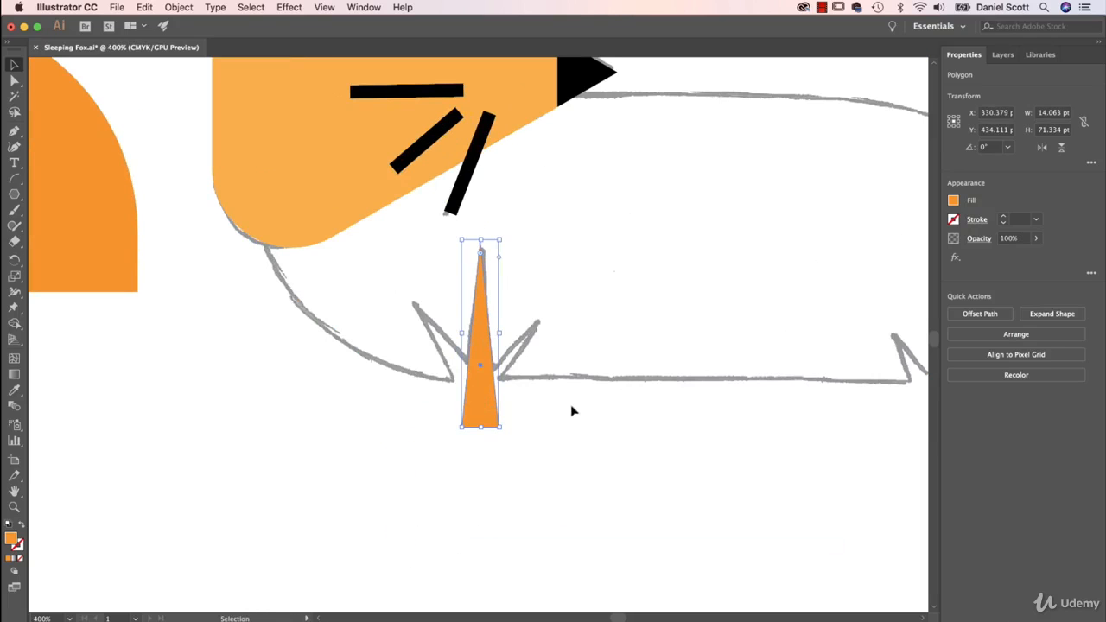
key(super+c)
click(144, 7)
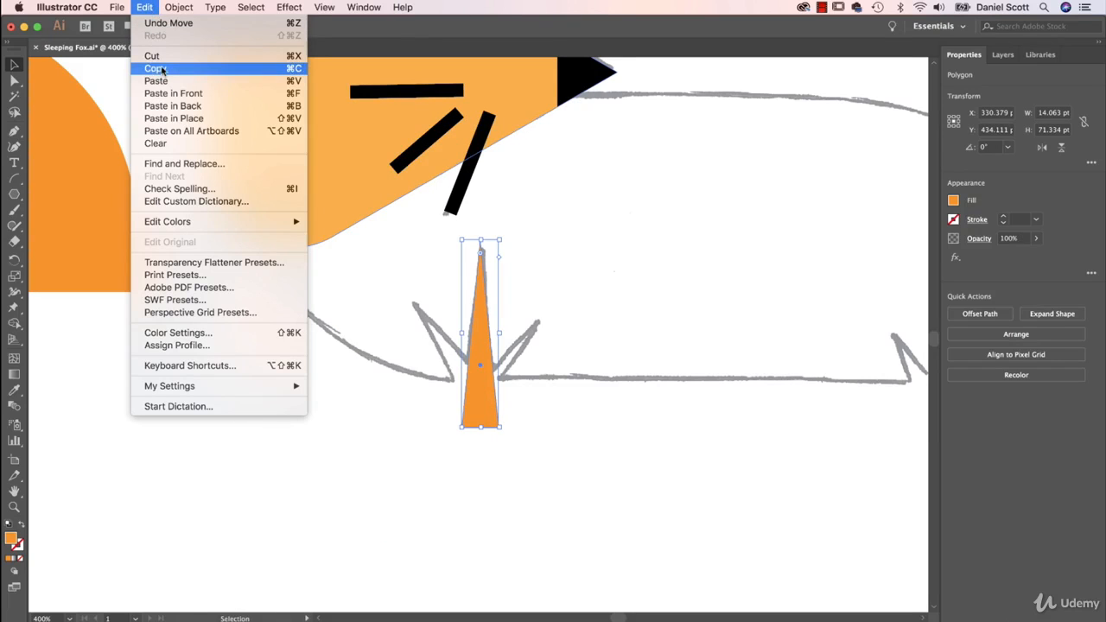
click(150, 7)
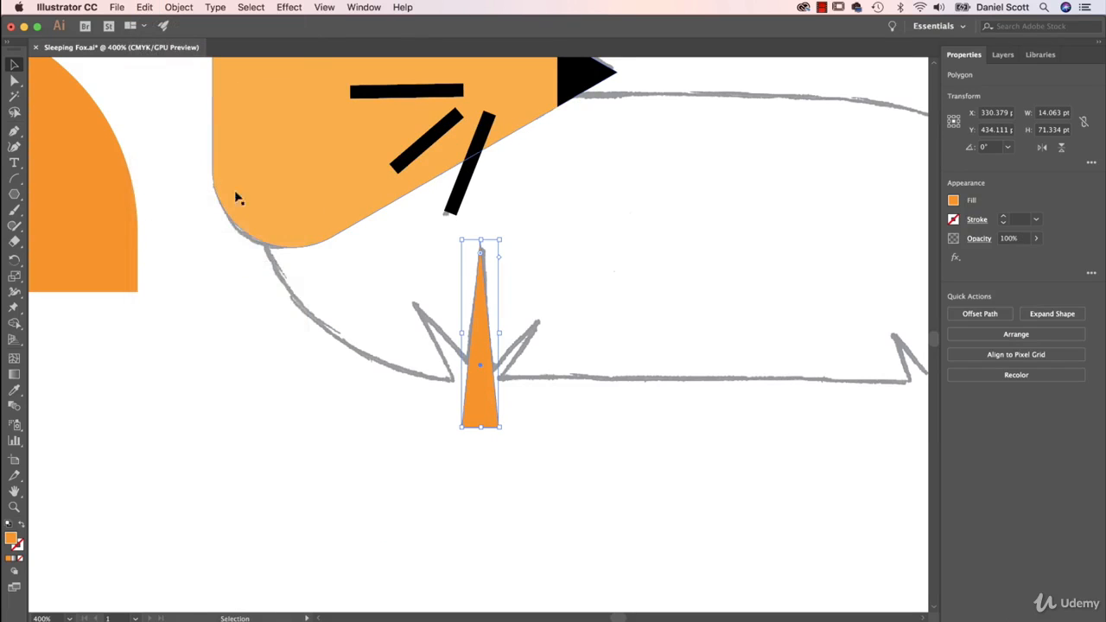
key(v)
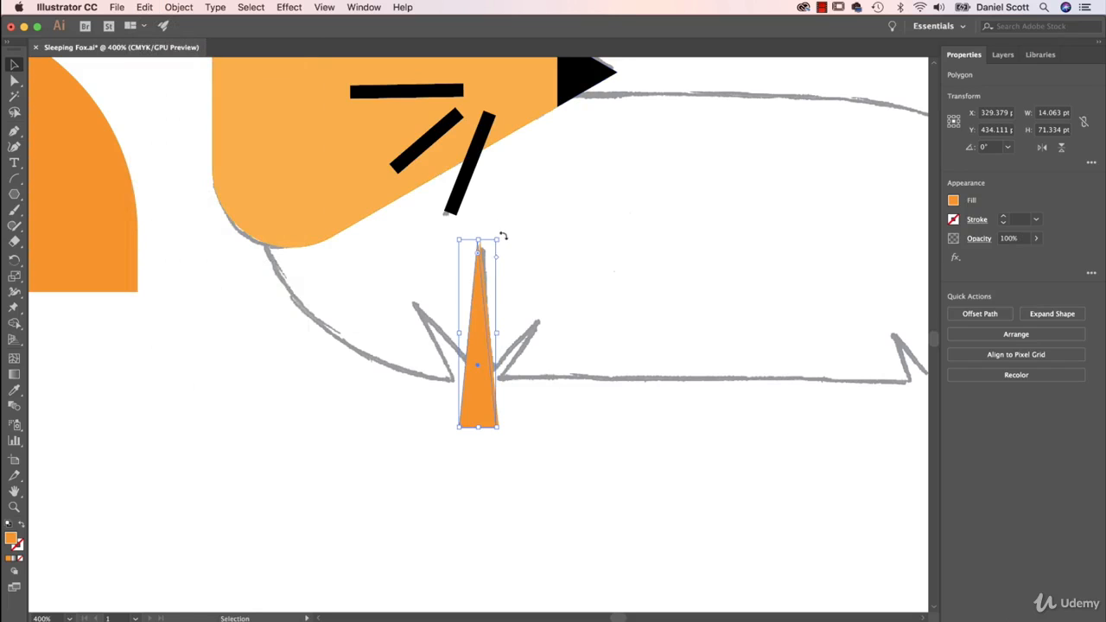
drag(503, 235, 489, 329)
drag(489, 412, 482, 442)
drag(460, 268, 458, 354)
drag(497, 453, 479, 400)
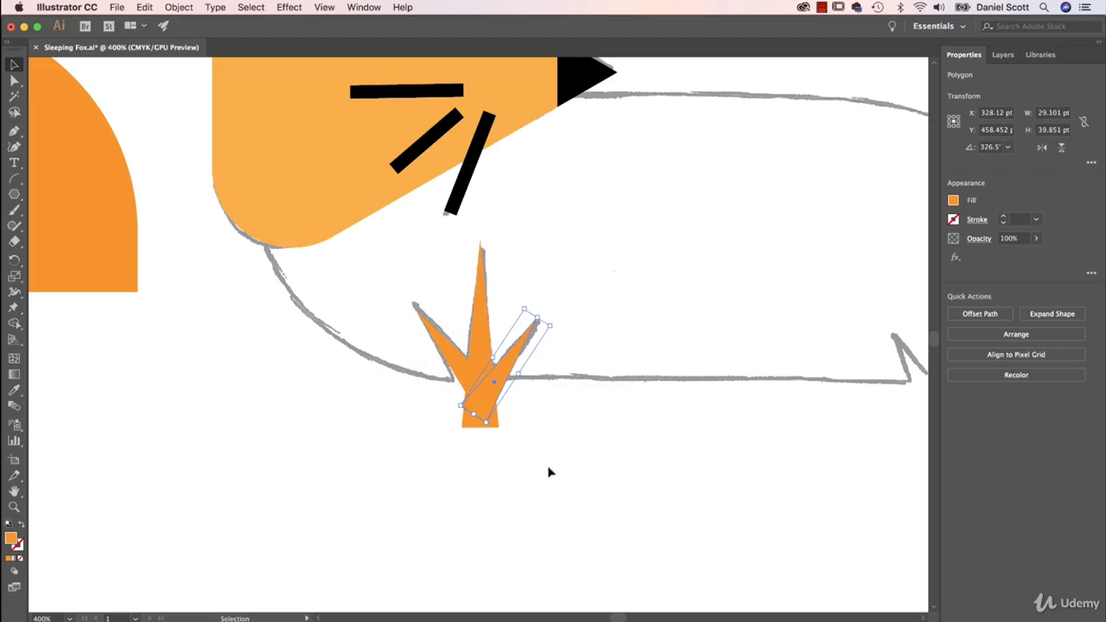
Duplicate the three-blade grass tuft onto the second sketched tuft near the tail and scale the copy down to fit
shift+click(456, 358)
shift+click(475, 351)
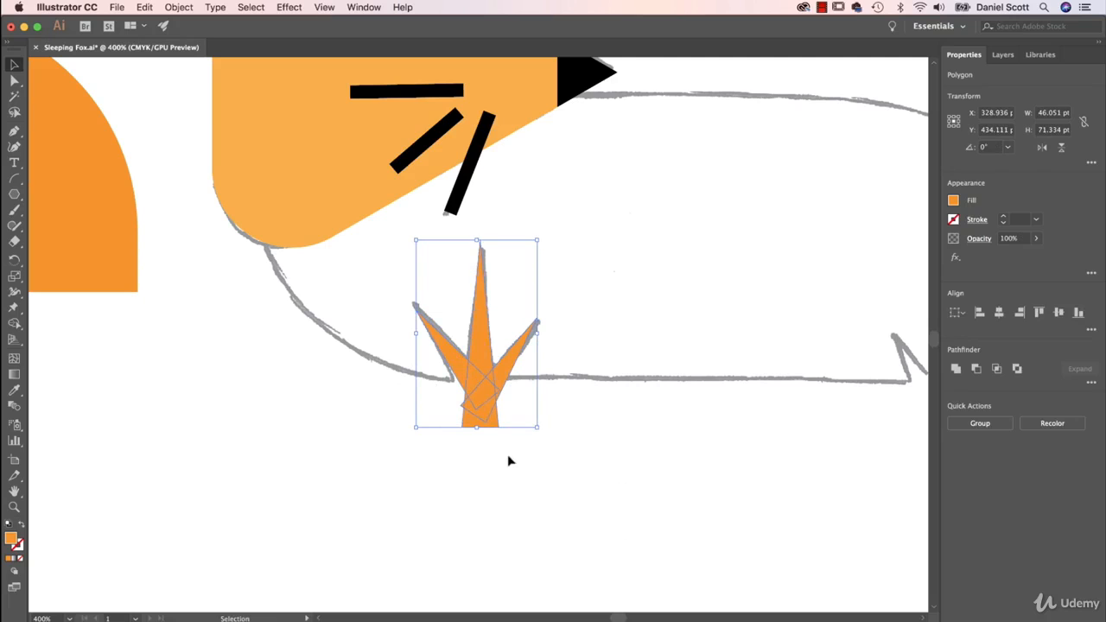
drag(464, 407, 862, 421)
drag(869, 360, 481, 439)
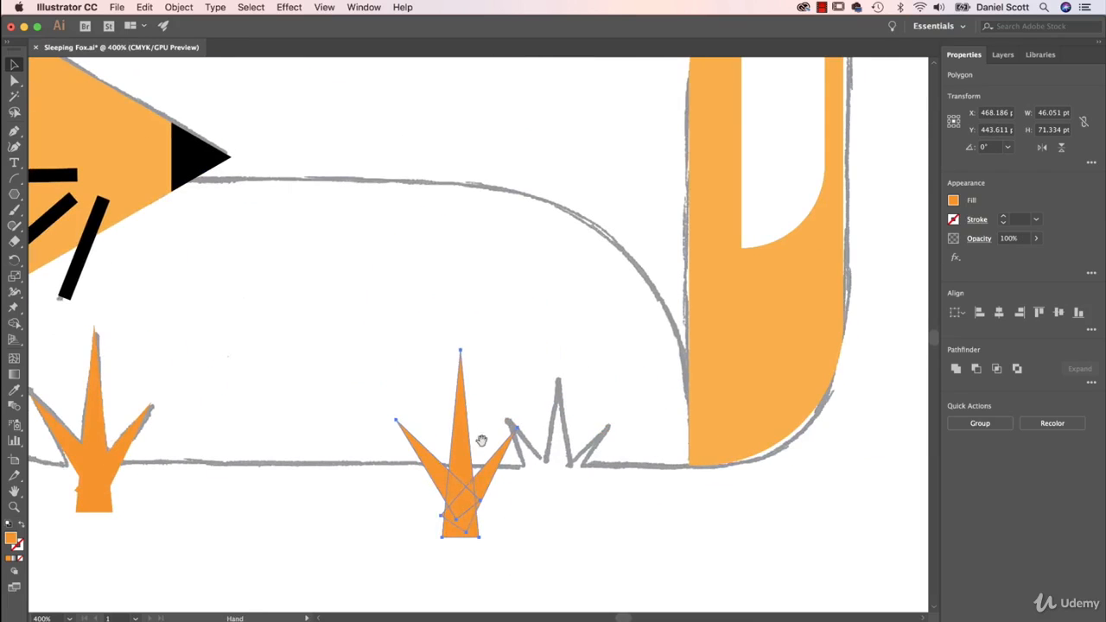
drag(471, 503, 569, 503)
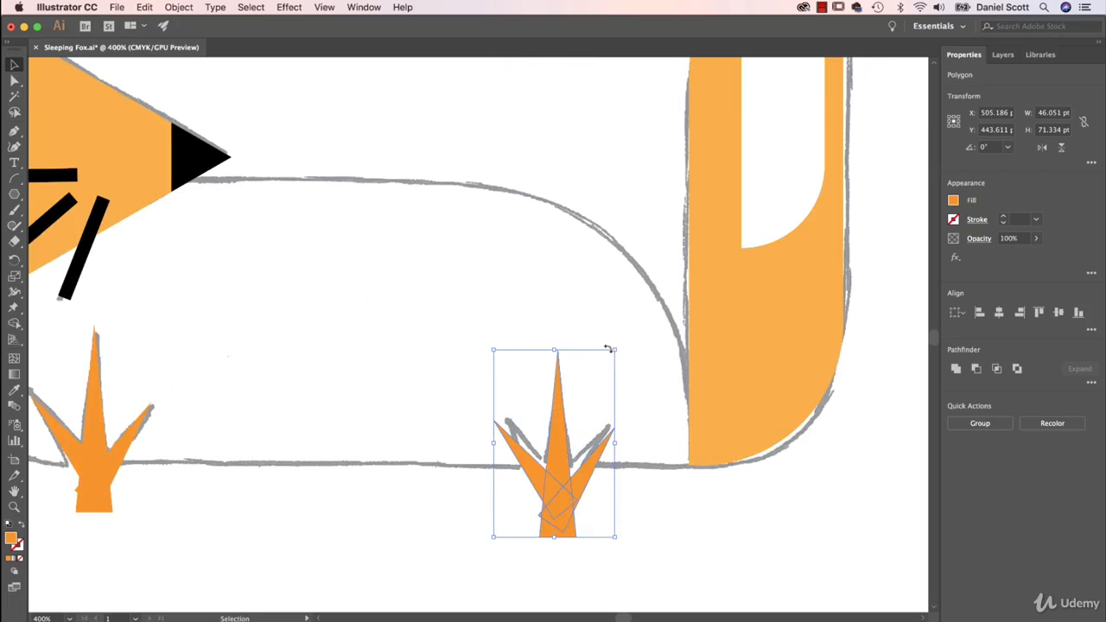
drag(615, 349, 589, 390)
mouse_move(546, 508)
mouse_down()
mouse_move(564, 483)
mouse_move(554, 480)
mouse_move(557, 508)
mouse_up()
click(465, 516)
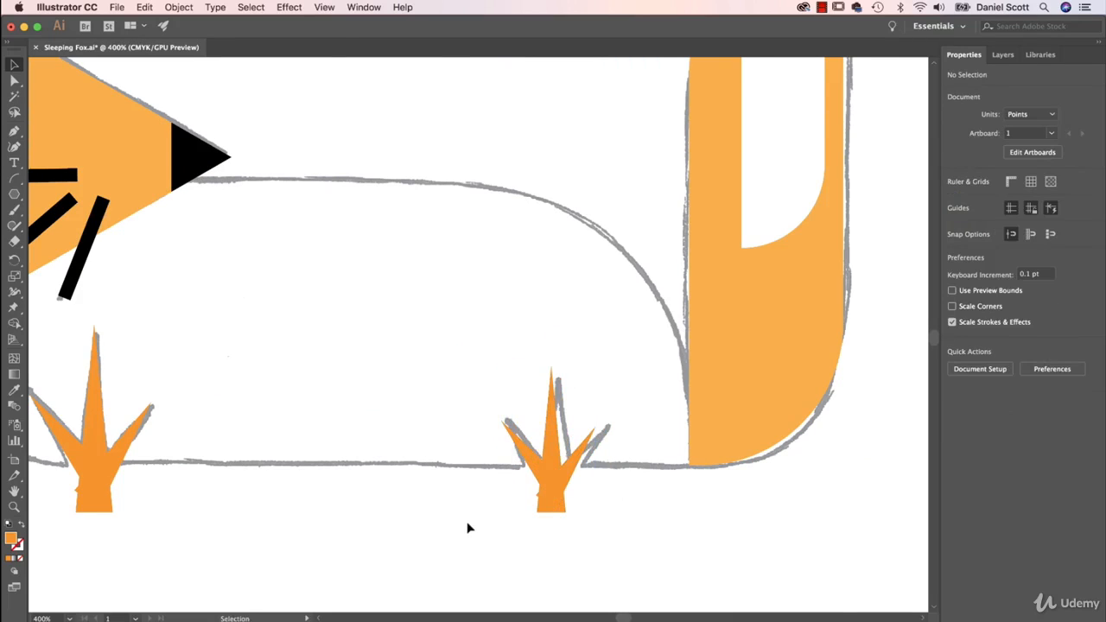
Fill both grass tufts with a light grey swatch
key(super+minus)
key(super+minus)
drag(306, 421, 657, 531)
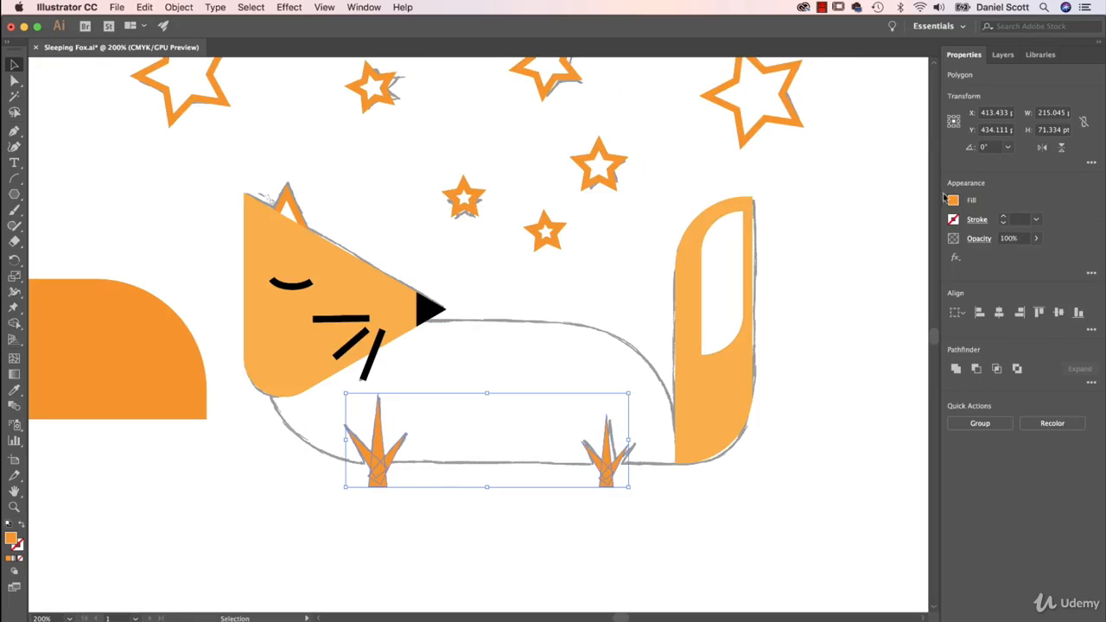
click(955, 203)
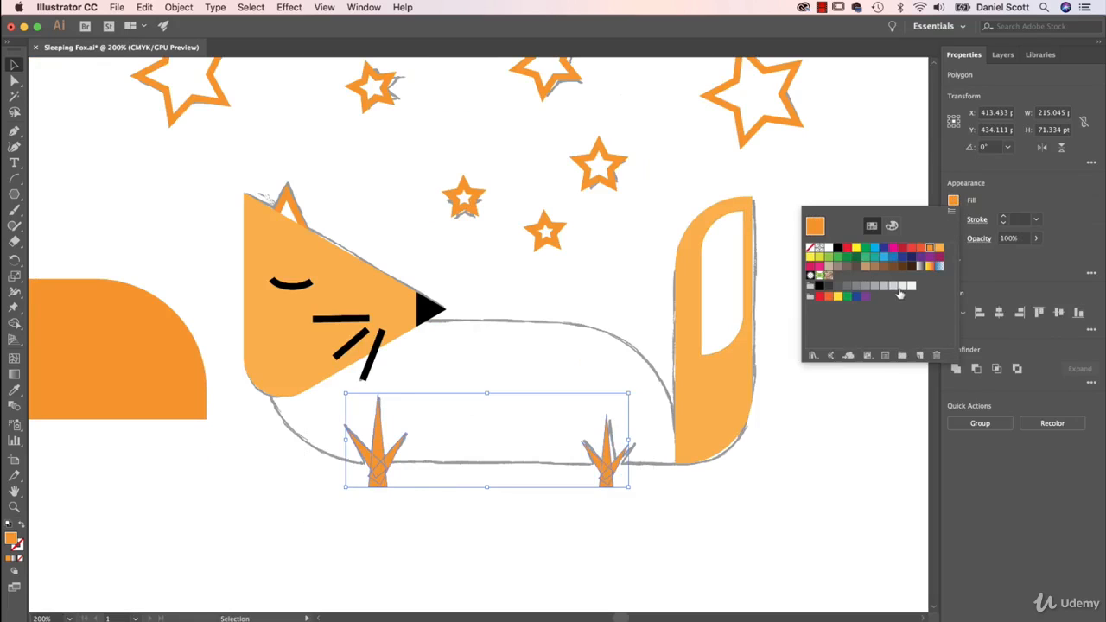
click(902, 286)
click(893, 286)
click(883, 287)
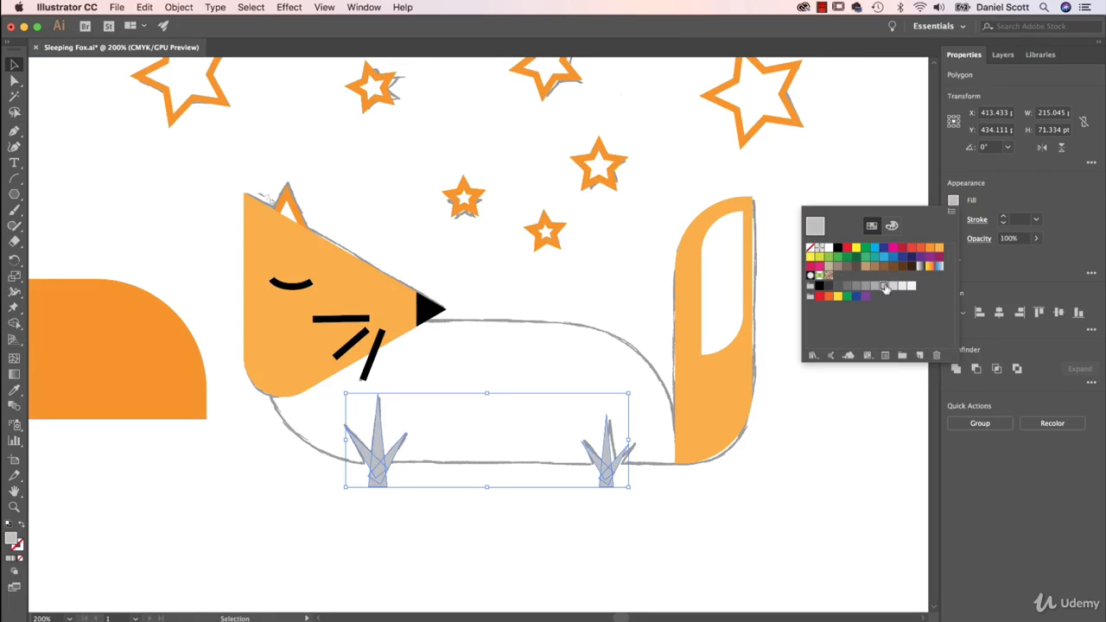
click(623, 557)
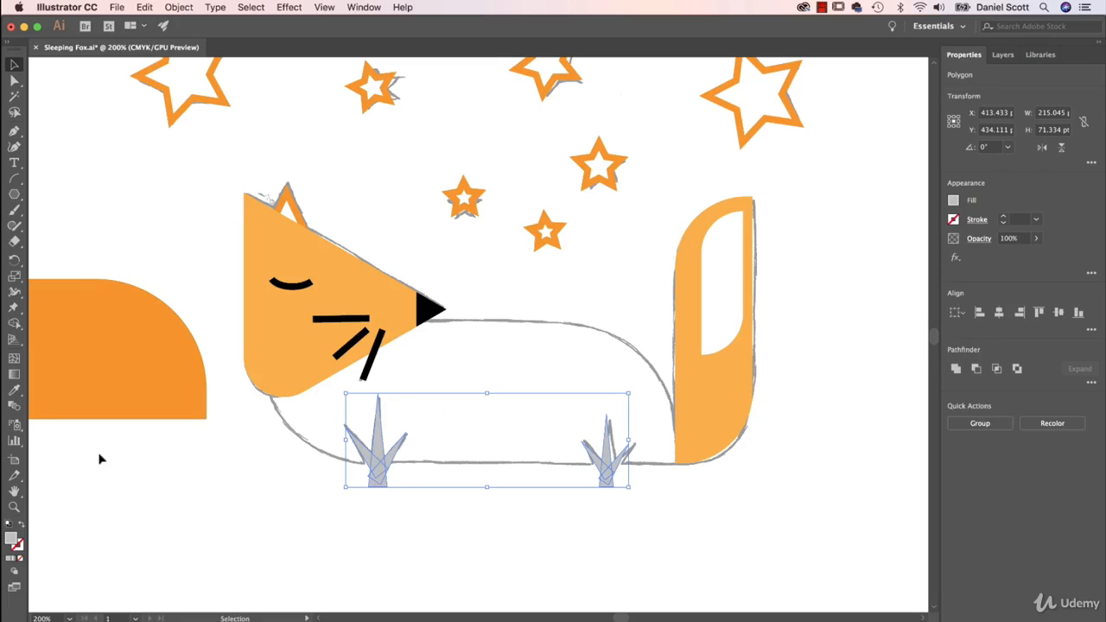
click(178, 521)
Move the orange body shape back into place over its sketched outline between the head and the tail
click(173, 389)
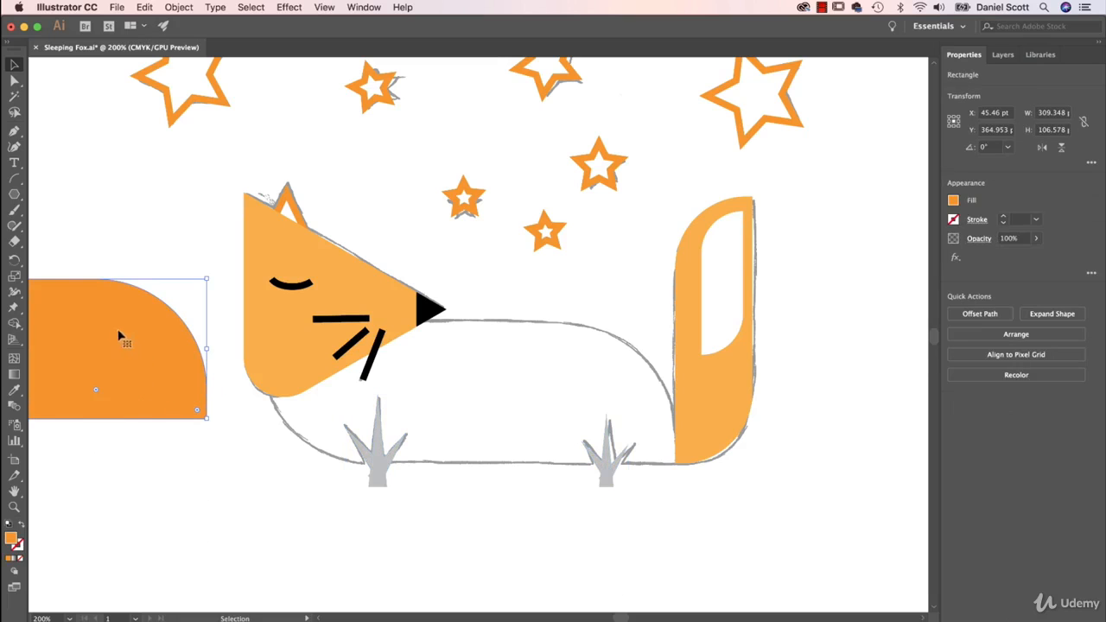
drag(99, 320, 570, 368)
click(625, 584)
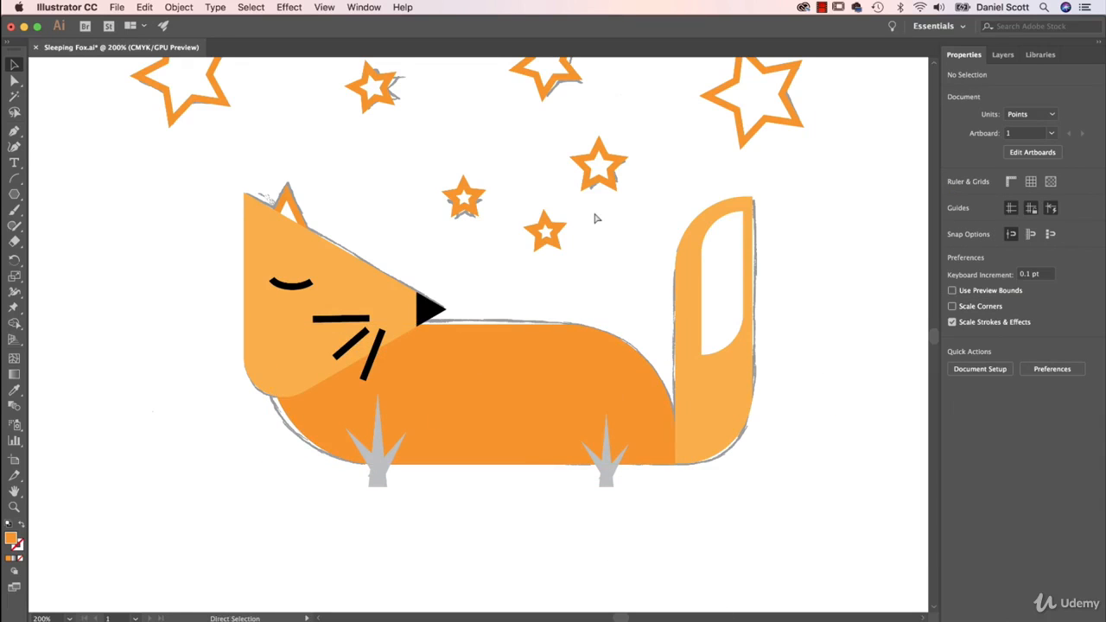
key(super+minus)
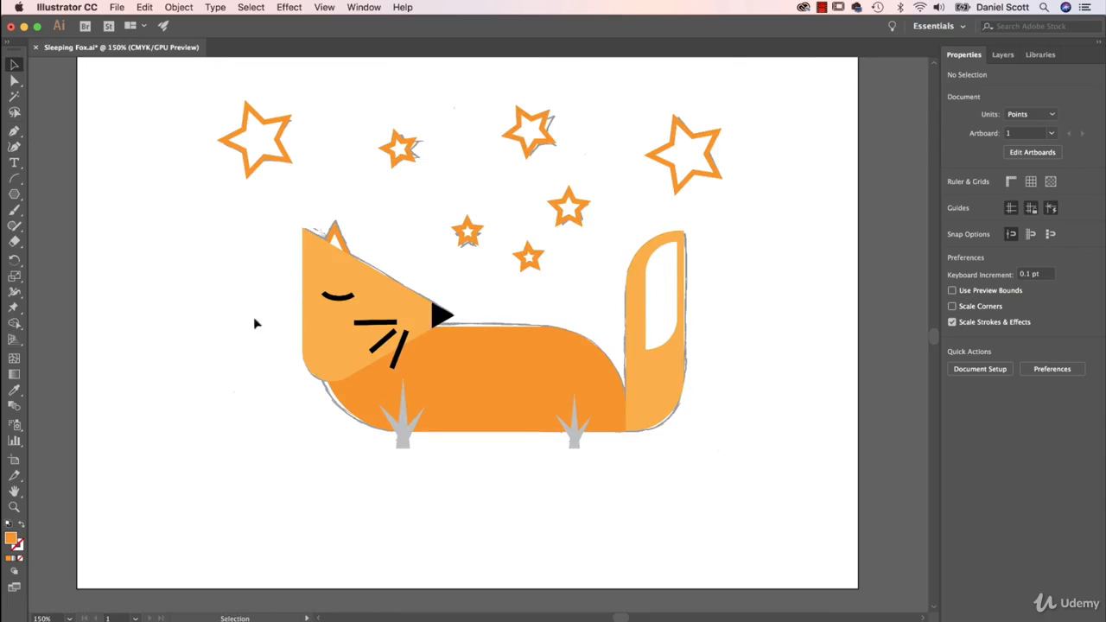
Hide the locked template sketch layer so that only the traced fox artwork shows
click(1007, 57)
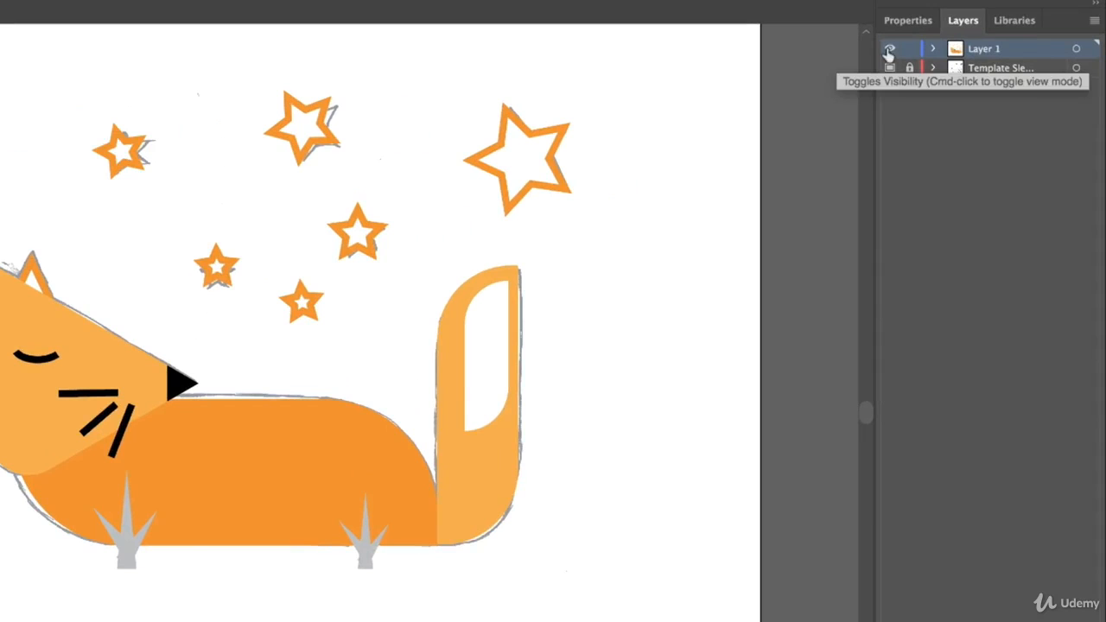
click(890, 69)
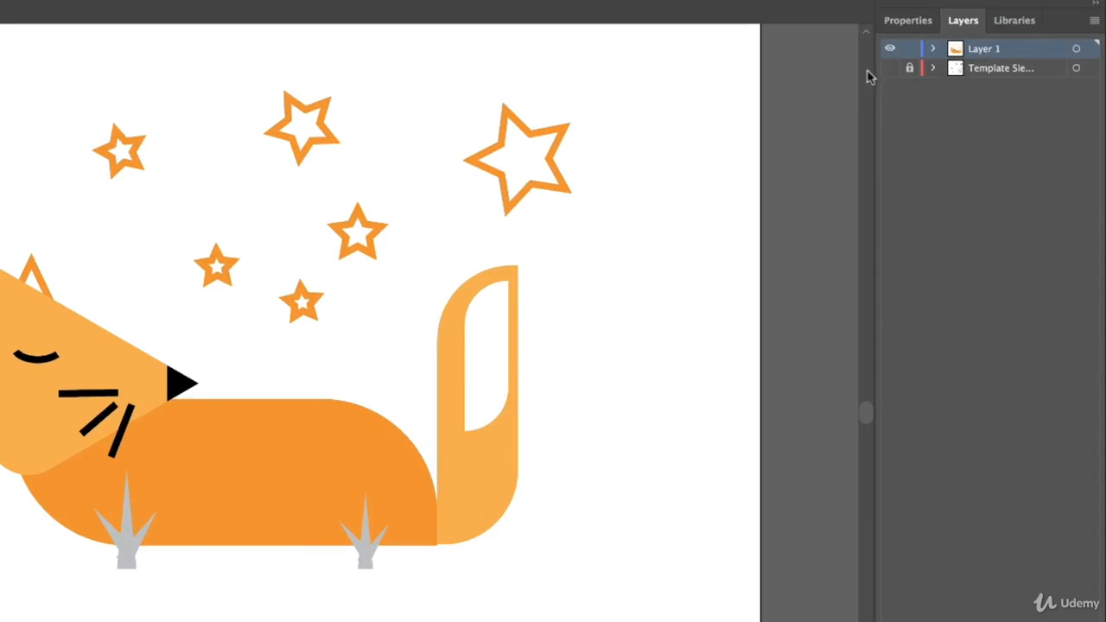
click(889, 69)
click(889, 69)
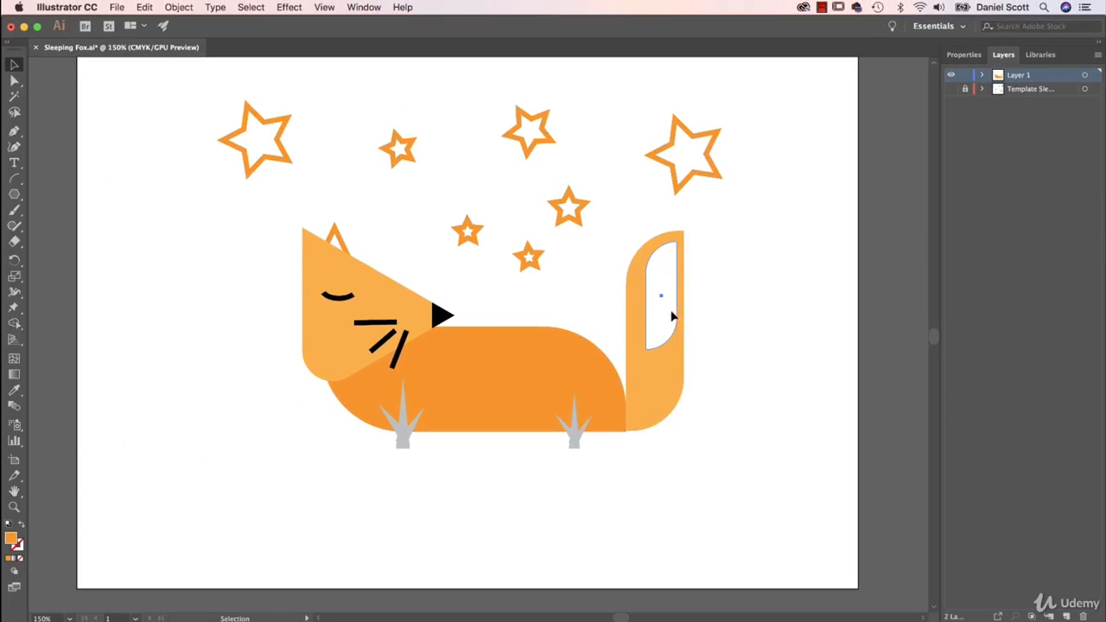
click(505, 421)
mouse_move(678, 349)
mouse_down()
mouse_move(673, 326)
mouse_move(672, 337)
mouse_up()
click(765, 329)
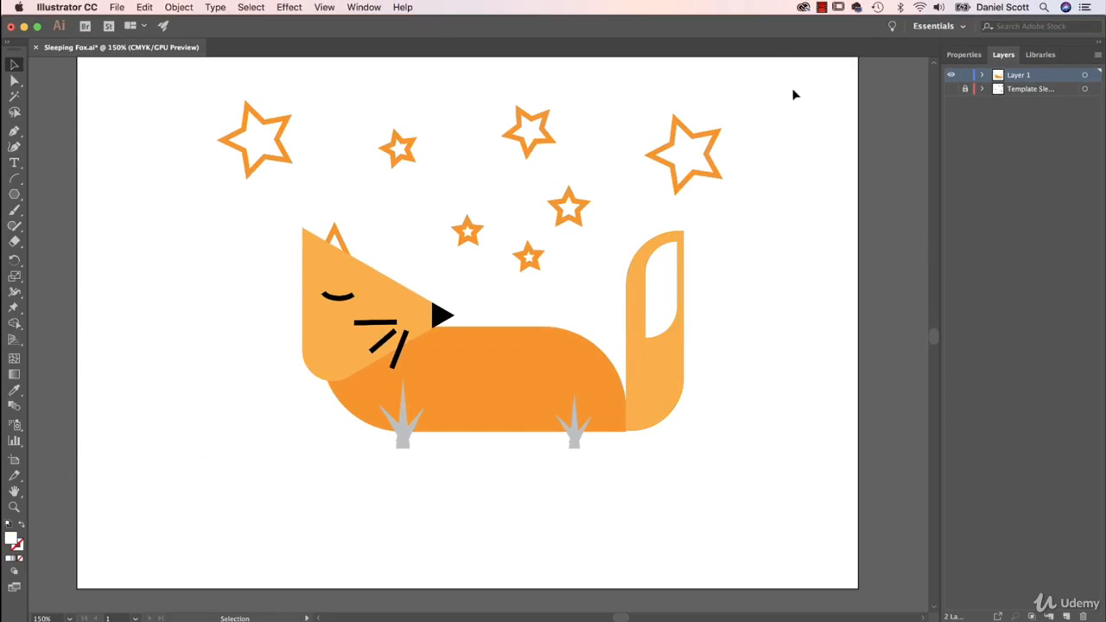
Turn off Scale Strokes & Effects and try scaling the whole fox artwork down to about a third of its size
drag(799, 80, 203, 503)
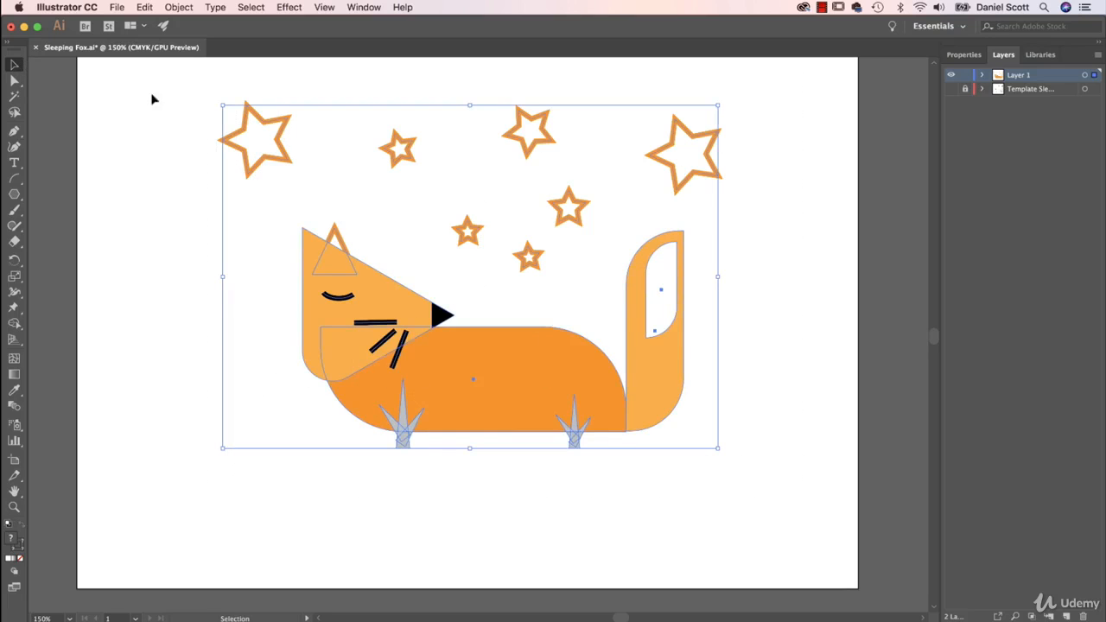
drag(163, 85, 742, 467)
click(969, 55)
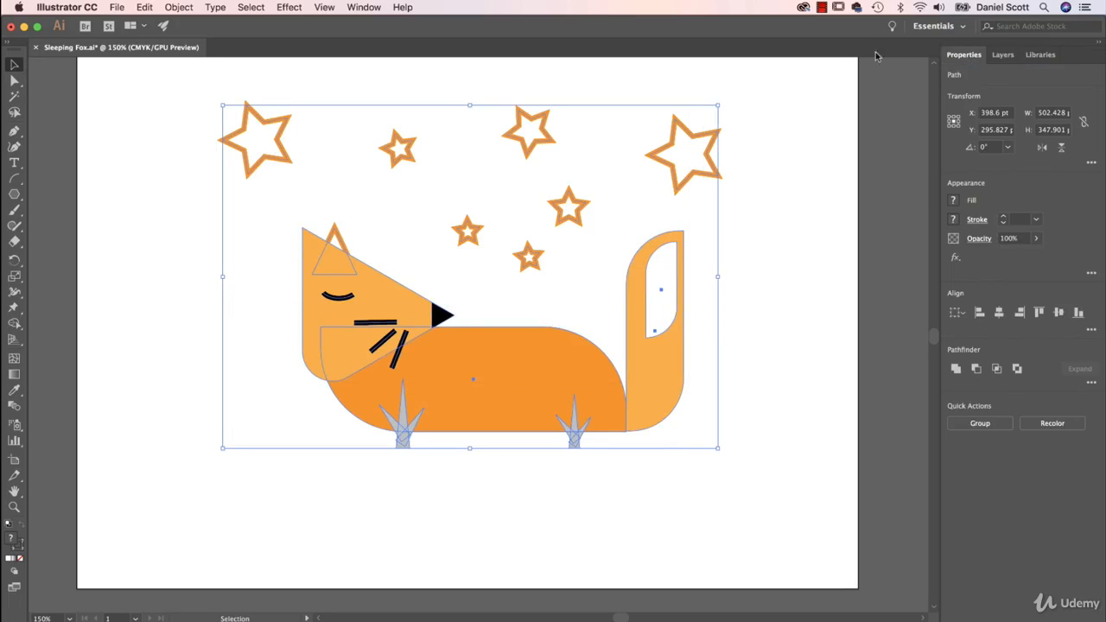
click(802, 301)
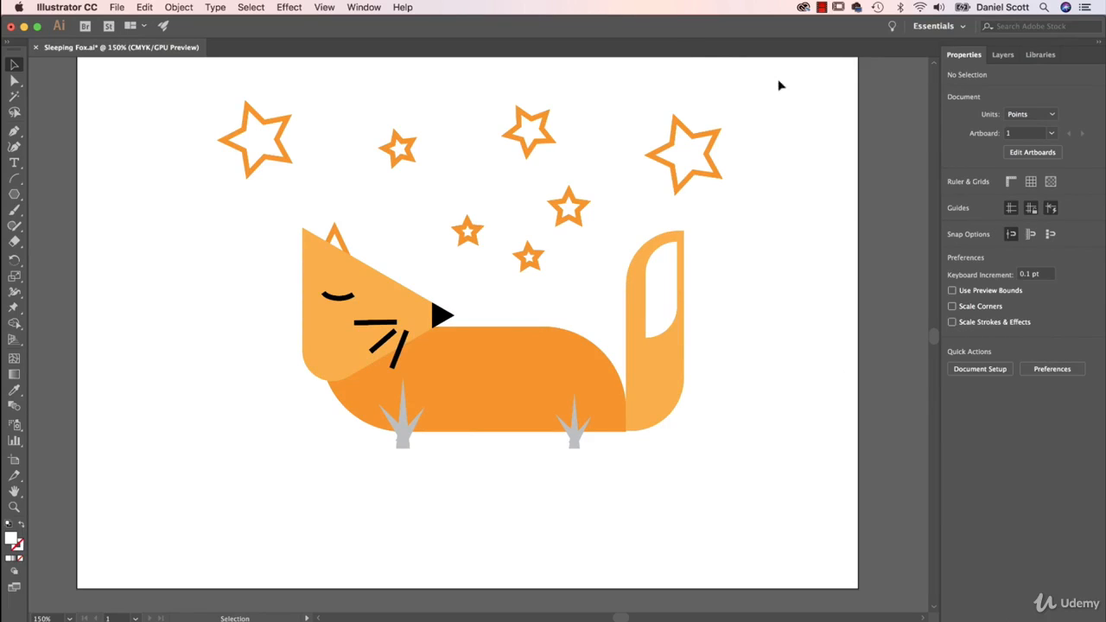
drag(779, 86, 232, 487)
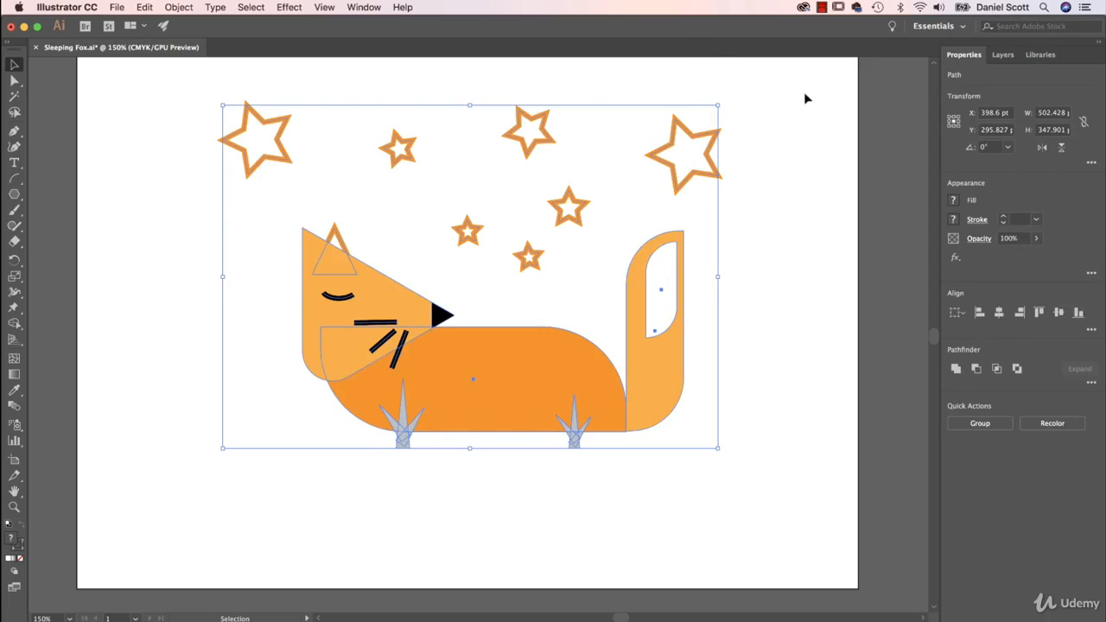
drag(800, 81, 173, 522)
drag(717, 106, 389, 334)
click(436, 349)
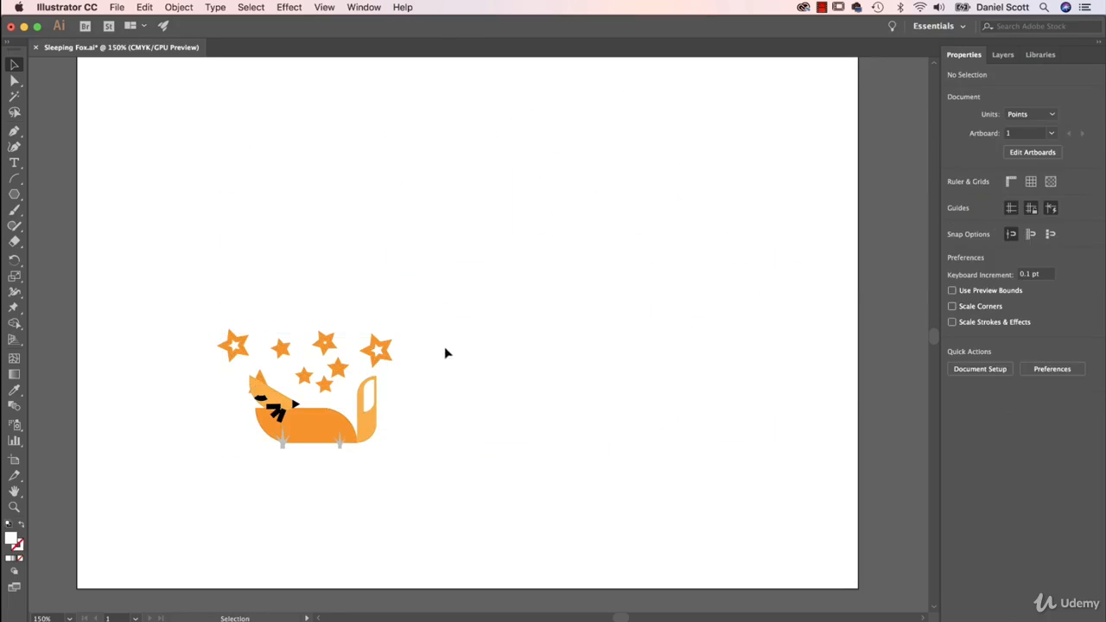
Inspect the stroke weight of the two outermost stars in the reduced artwork and undo the scaling
click(242, 356)
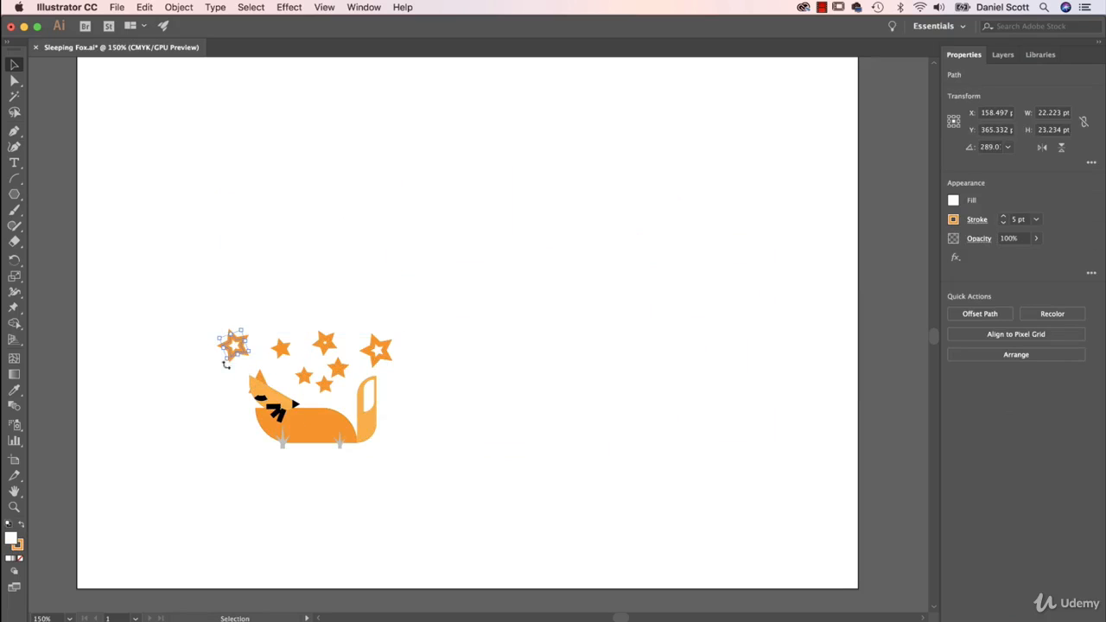
click(462, 484)
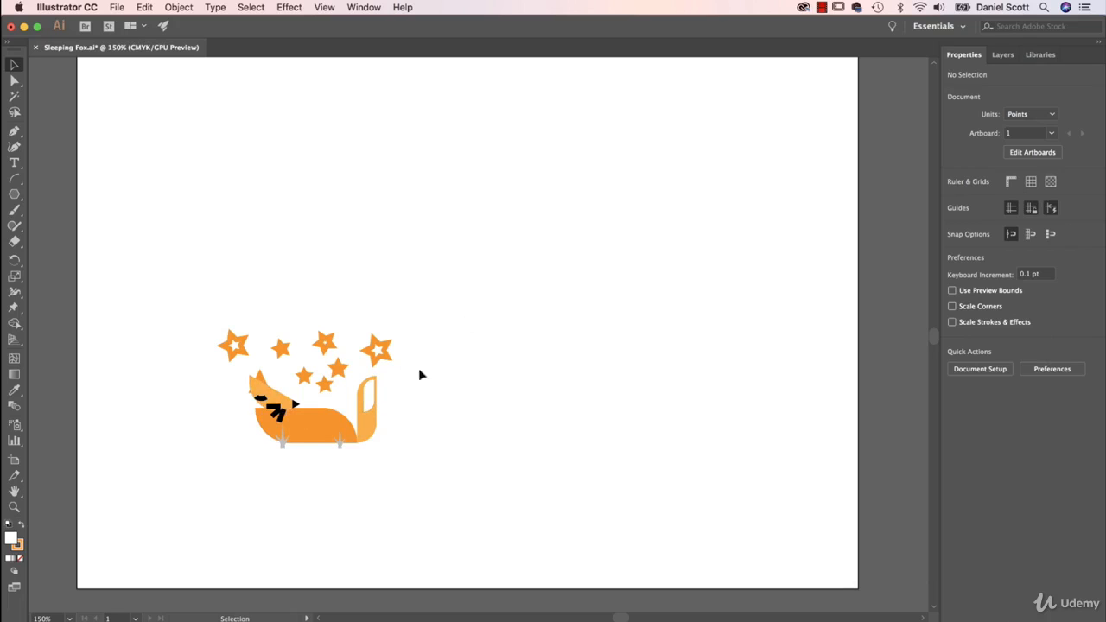
click(381, 352)
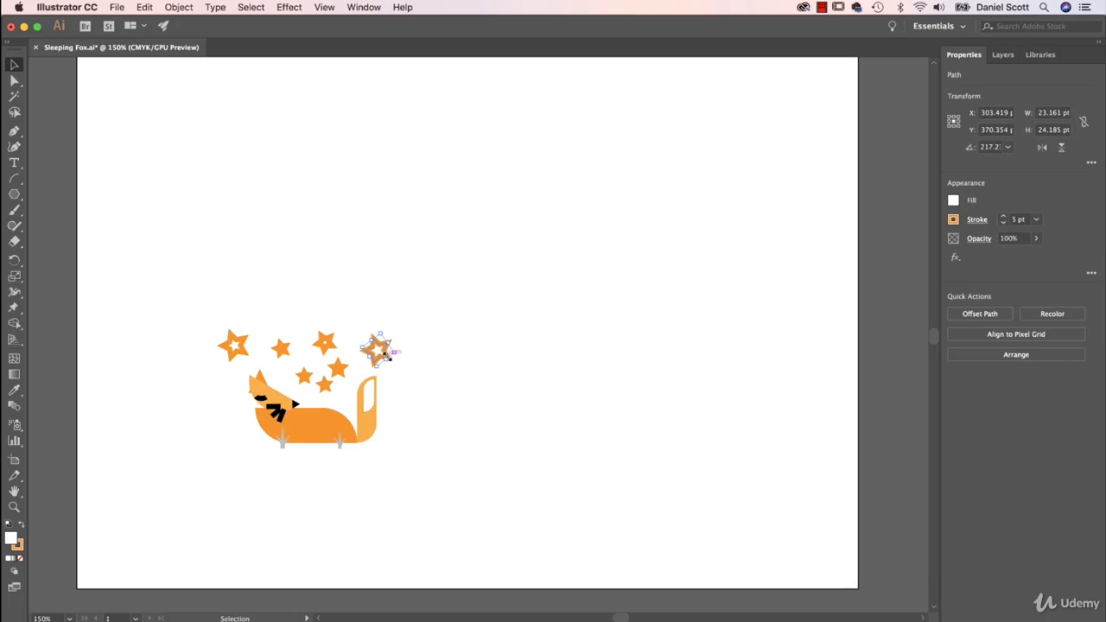
drag(389, 354, 385, 350)
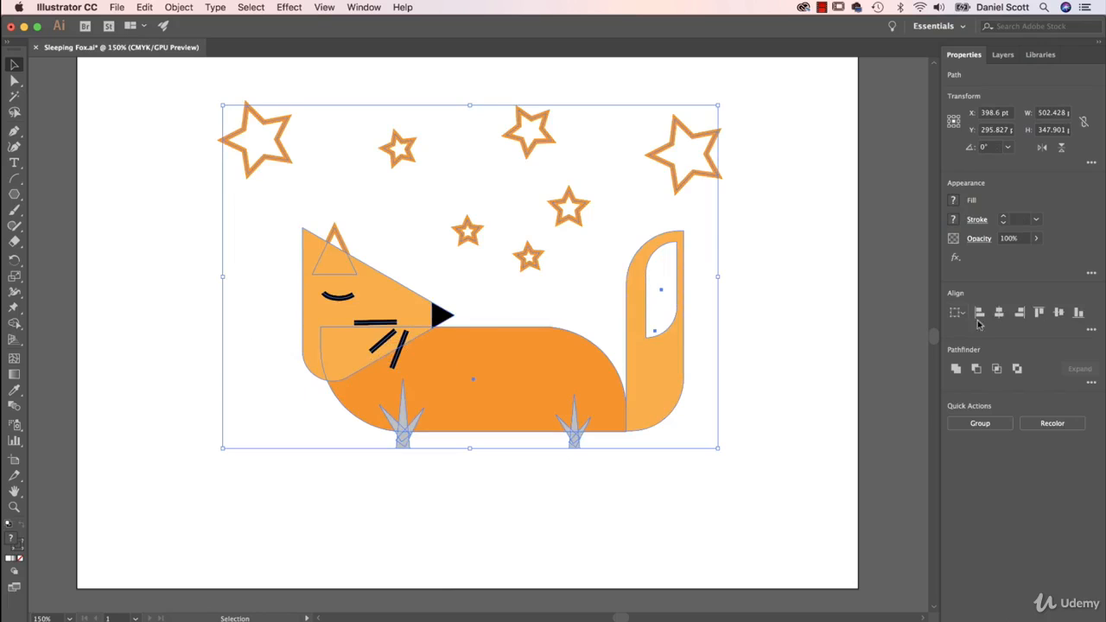
Turn on Scale Strokes & Effects, try scaling the whole artwork down to about 70 percent, and undo the scaling
click(795, 368)
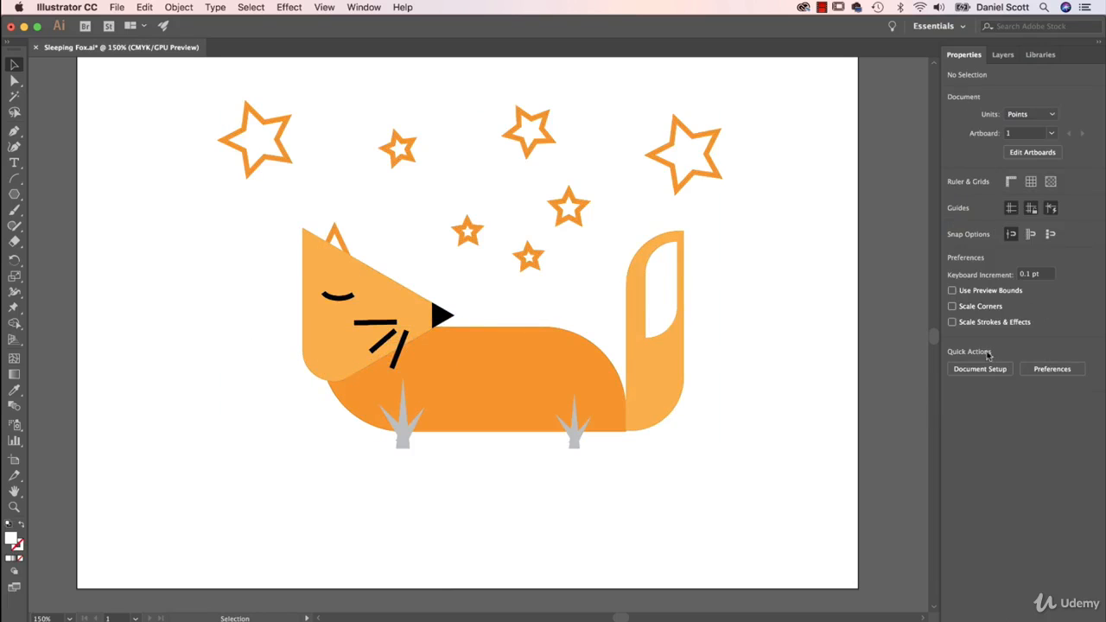
click(952, 321)
drag(784, 87, 216, 511)
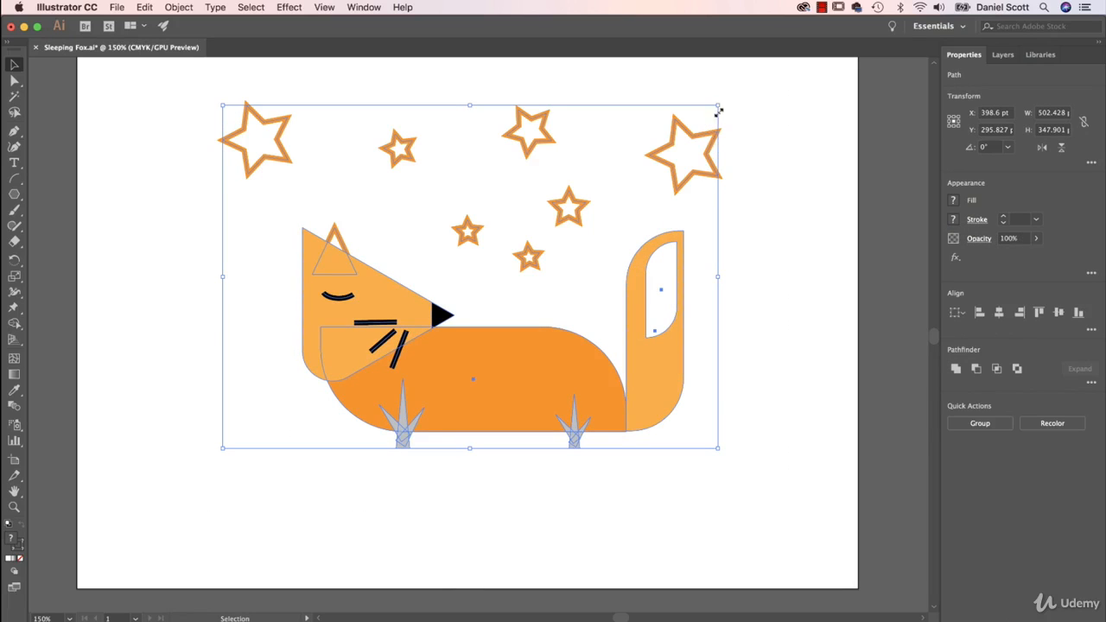
drag(718, 104, 598, 259)
click(580, 237)
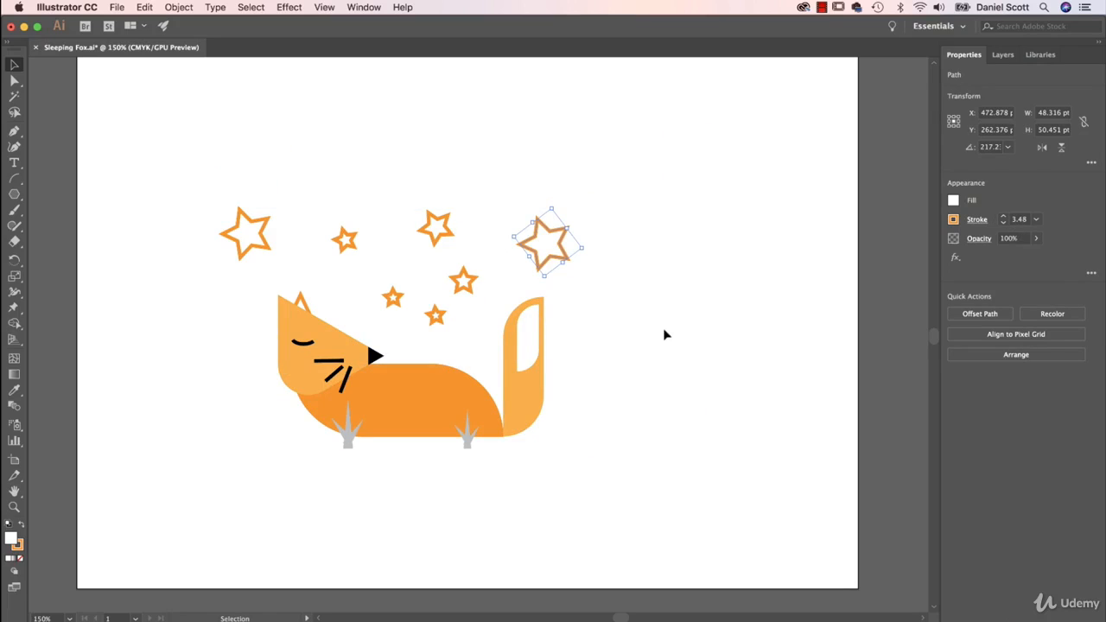
key(super+z)
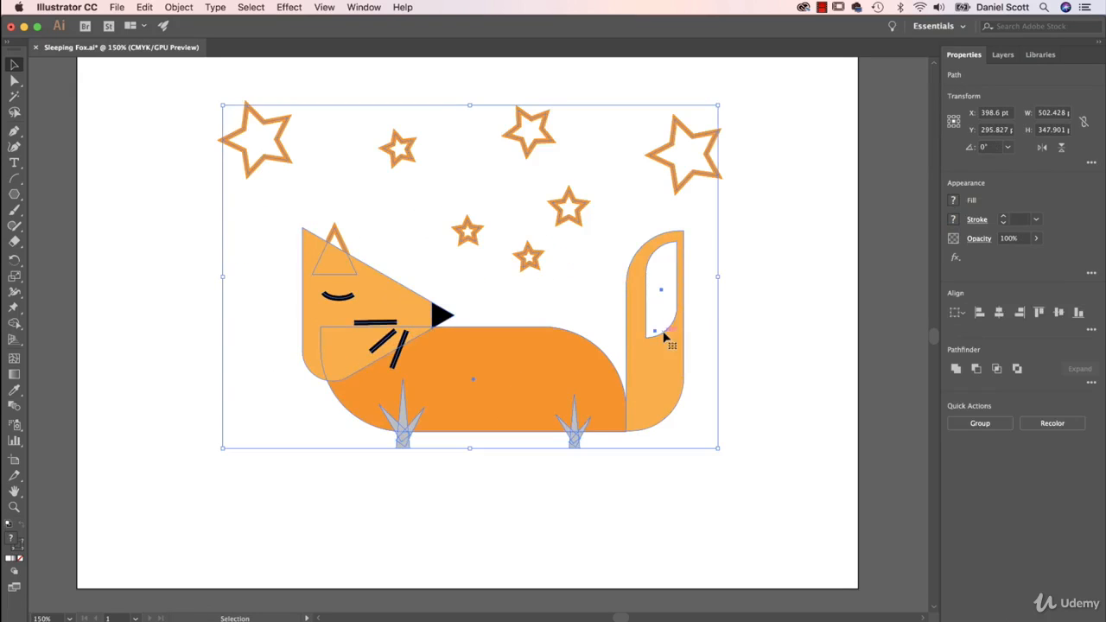
click(784, 287)
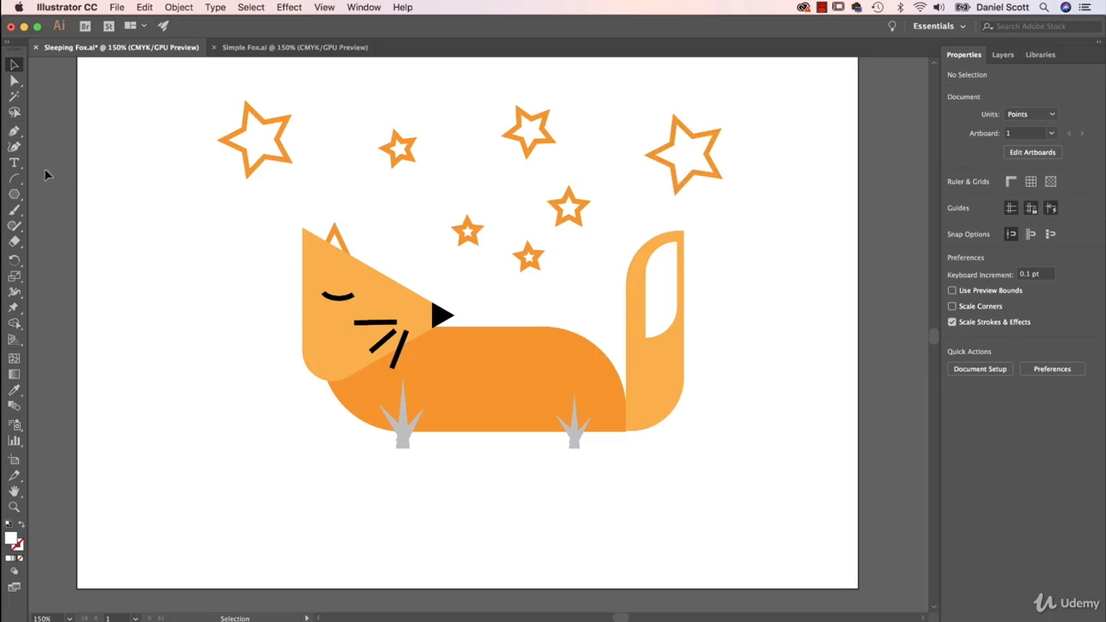
Draw a ground rectangle about 789 by 160 pt across the lower artboard, its upper edge aligned with the base of the fox's body
drag(14, 194, 80, 196)
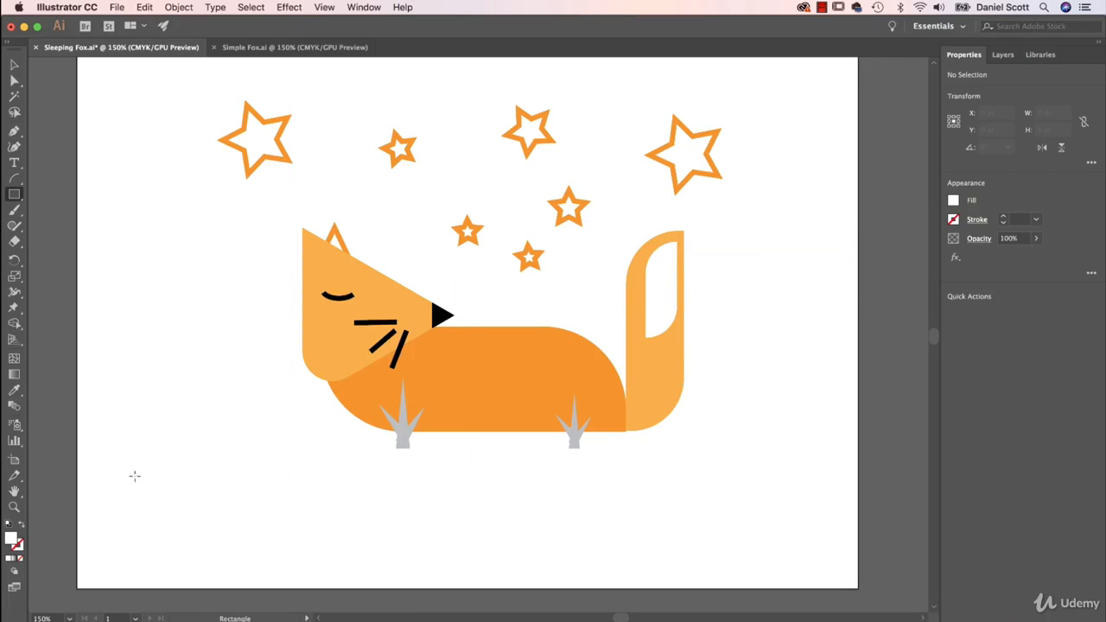
drag(81, 436, 858, 587)
key(v)
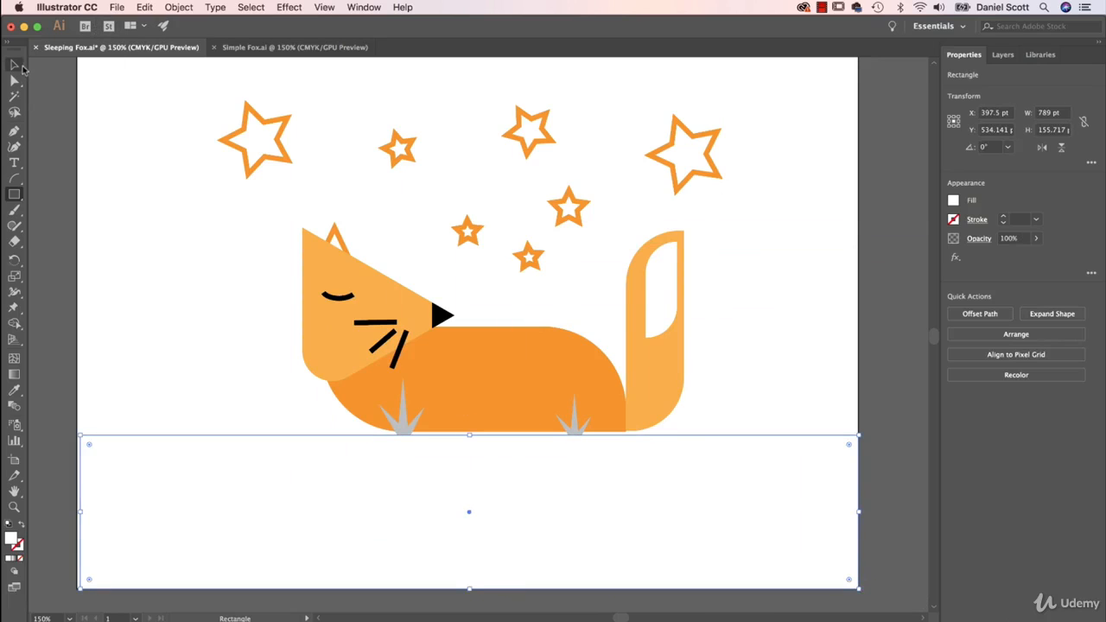
drag(469, 435, 469, 432)
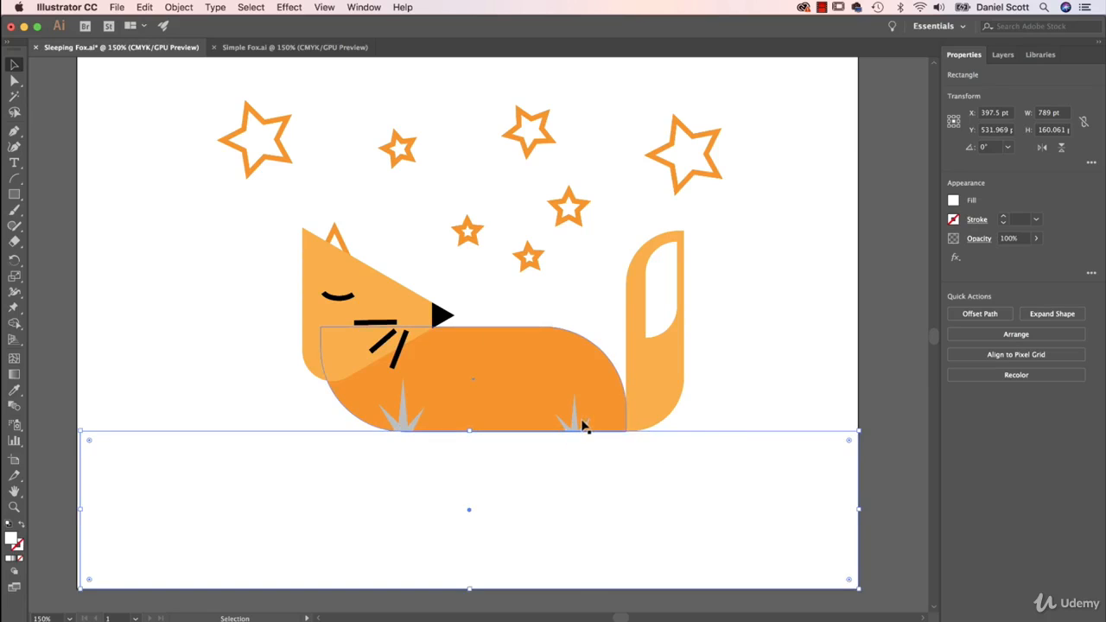
Fill the ground rectangle with the grass's light grey swatch and widen it to 792 pt so it reaches the artboard's left edge
click(953, 201)
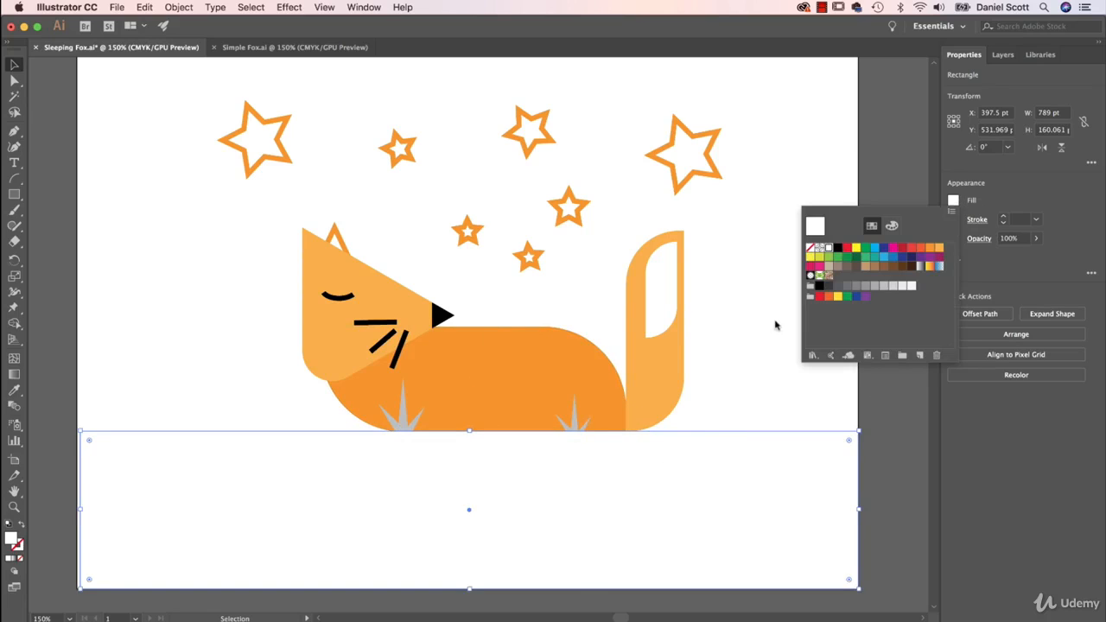
click(894, 287)
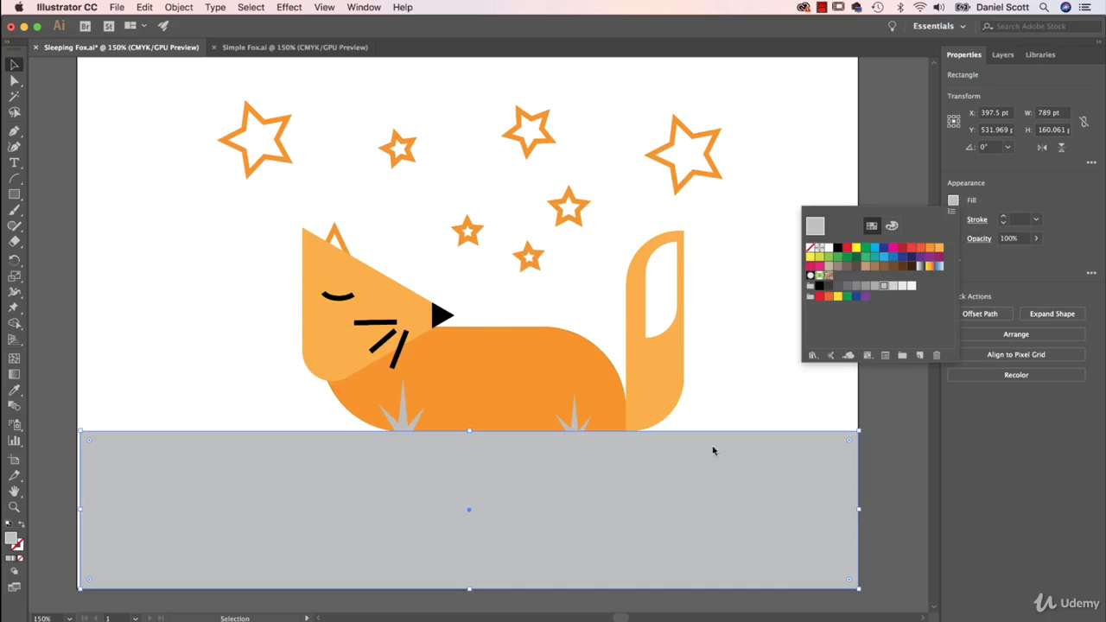
click(752, 408)
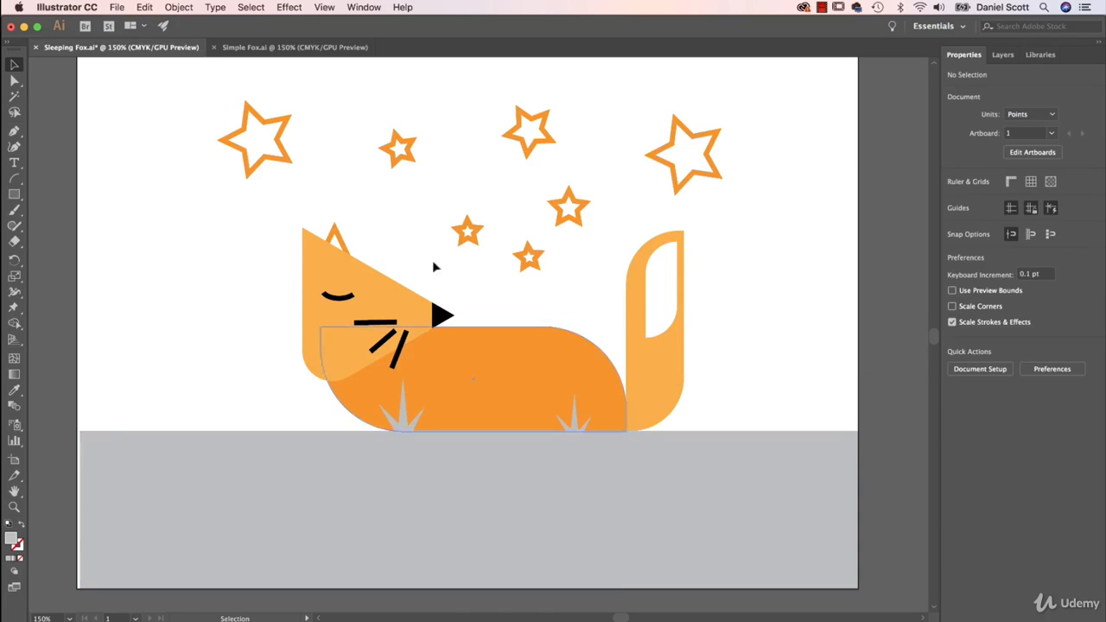
click(150, 444)
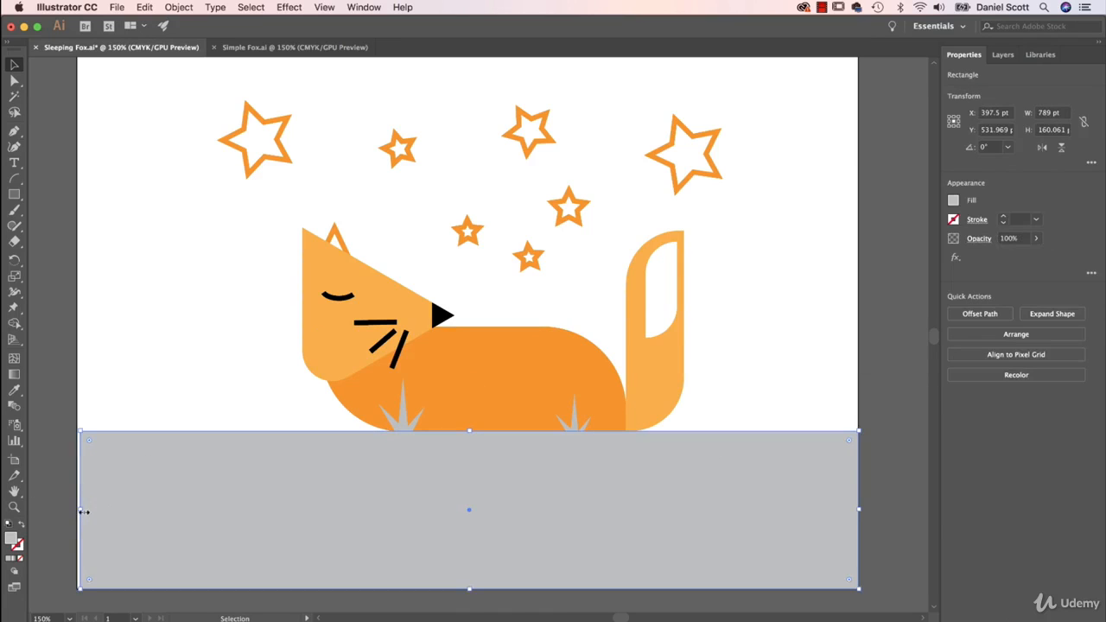
drag(81, 511, 77, 510)
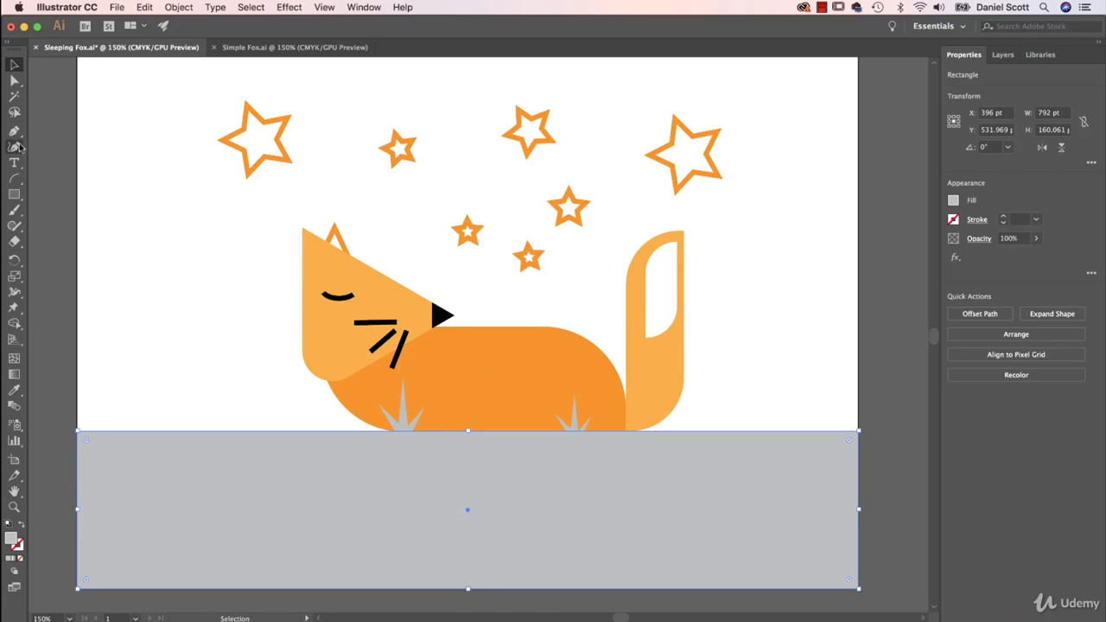
Draw a sky rectangle about 792 by 452 pt from the artboard's upper-left corner down to the ground's upper edge
click(14, 193)
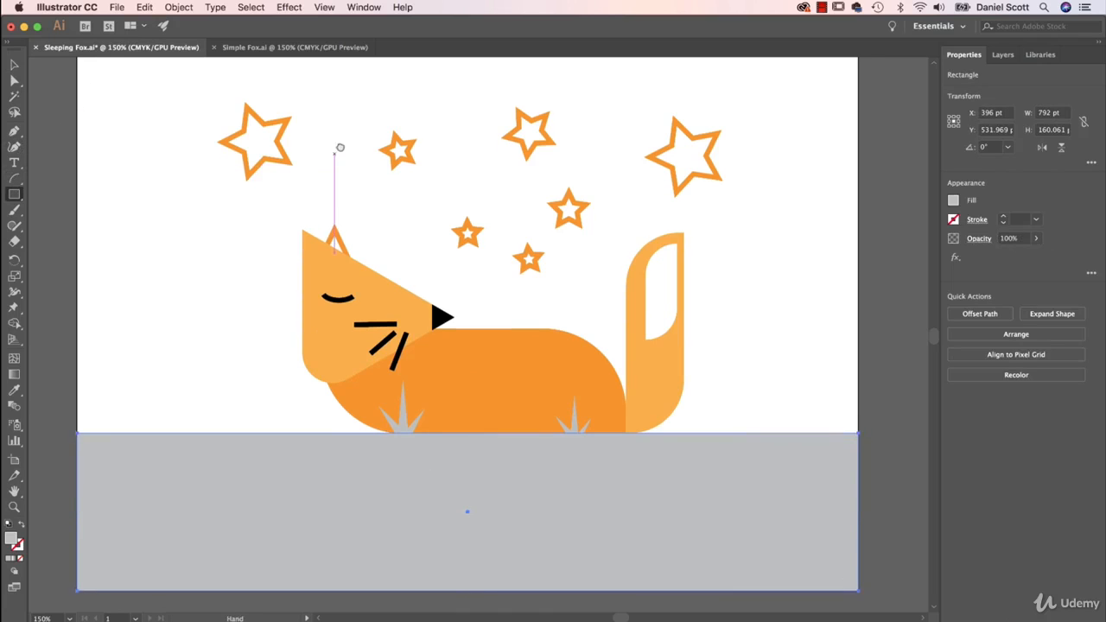
drag(340, 145, 358, 251)
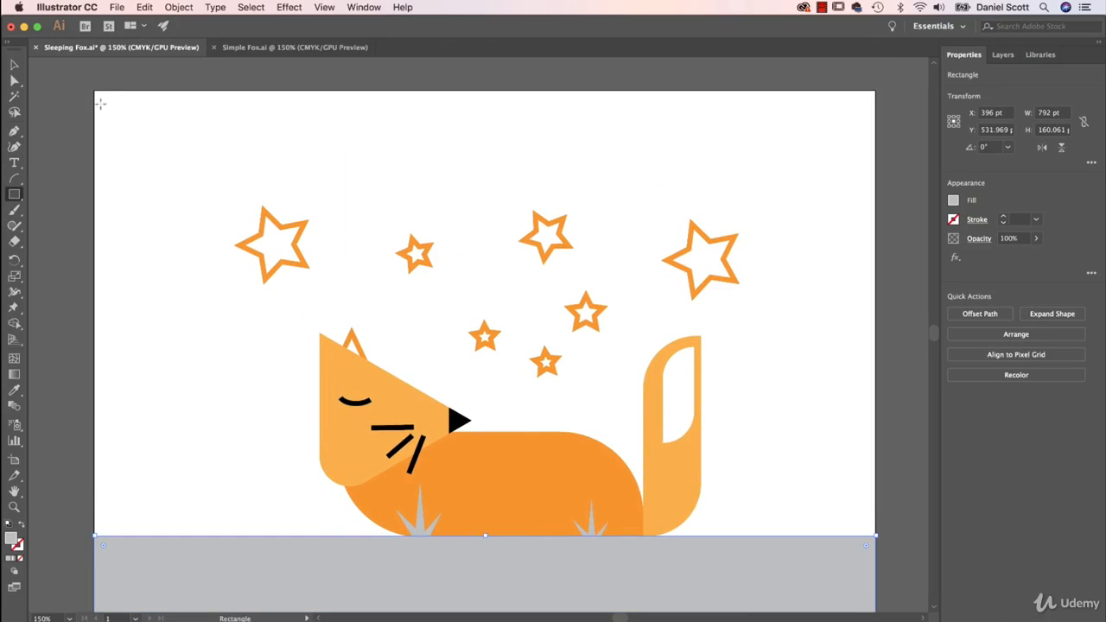
drag(95, 92, 875, 535)
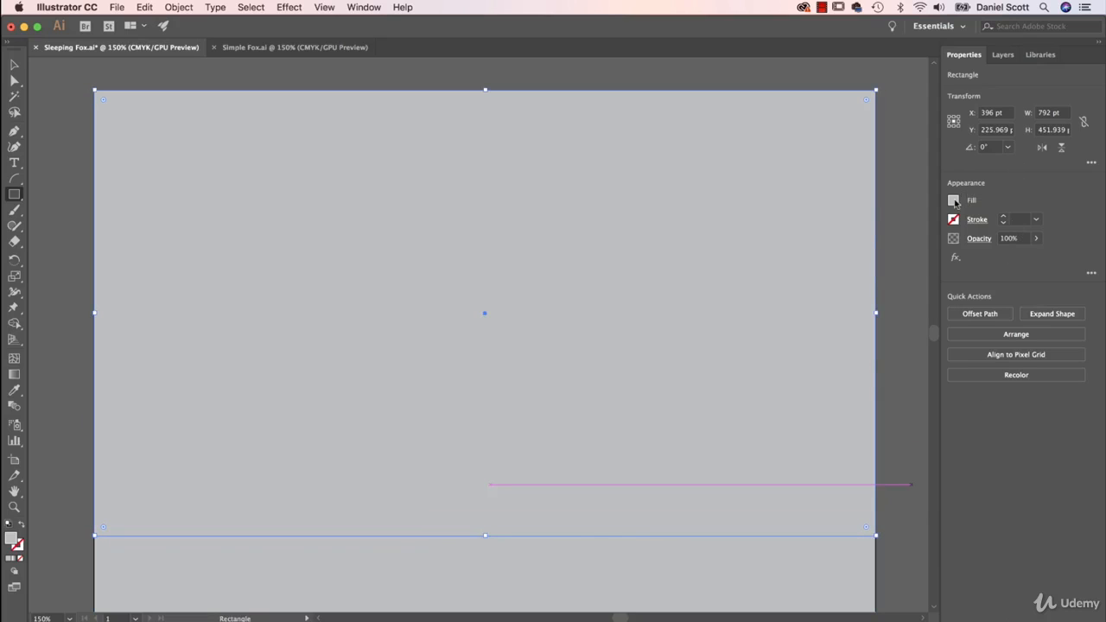
Fill the sky rectangle with a very dark grey swatch and send it to the back behind the fox and stars
click(953, 199)
click(868, 286)
click(855, 286)
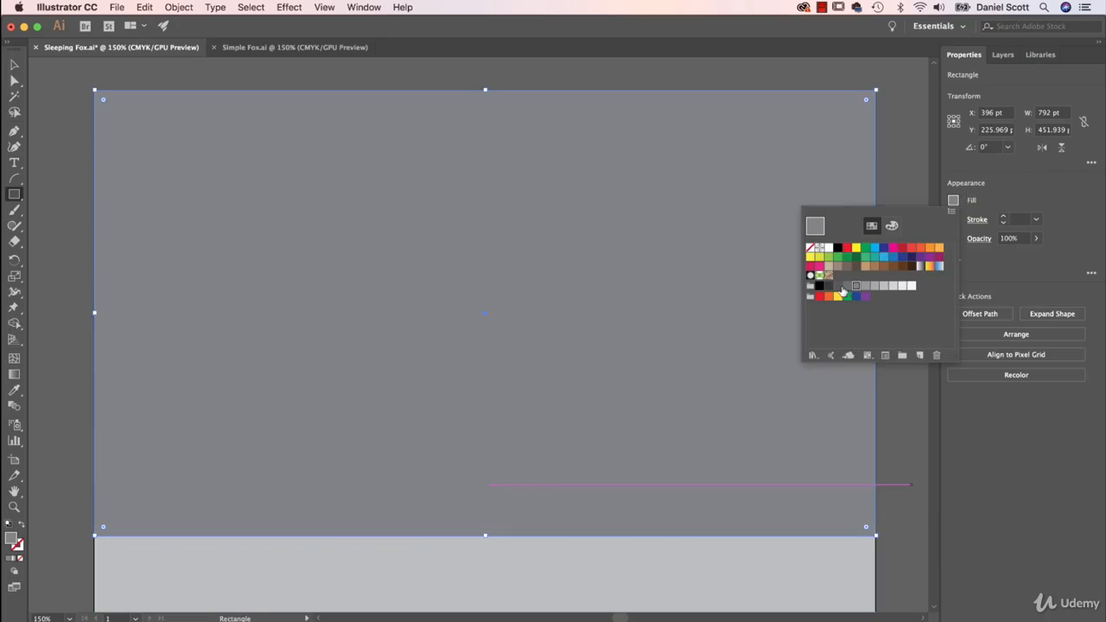
click(839, 288)
click(829, 286)
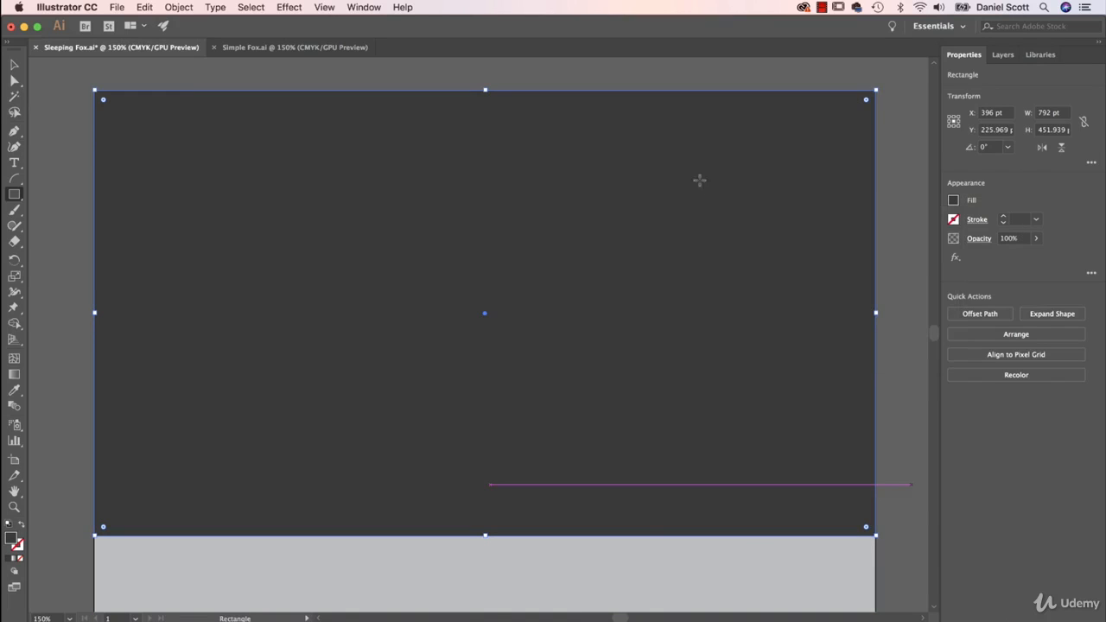
click(1015, 335)
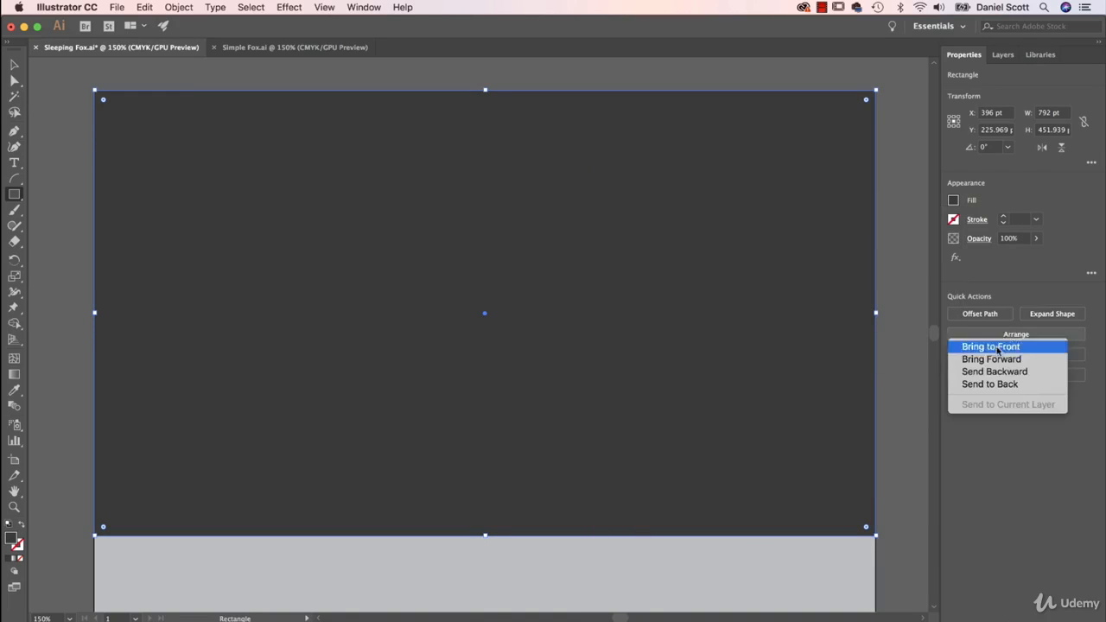
click(1000, 385)
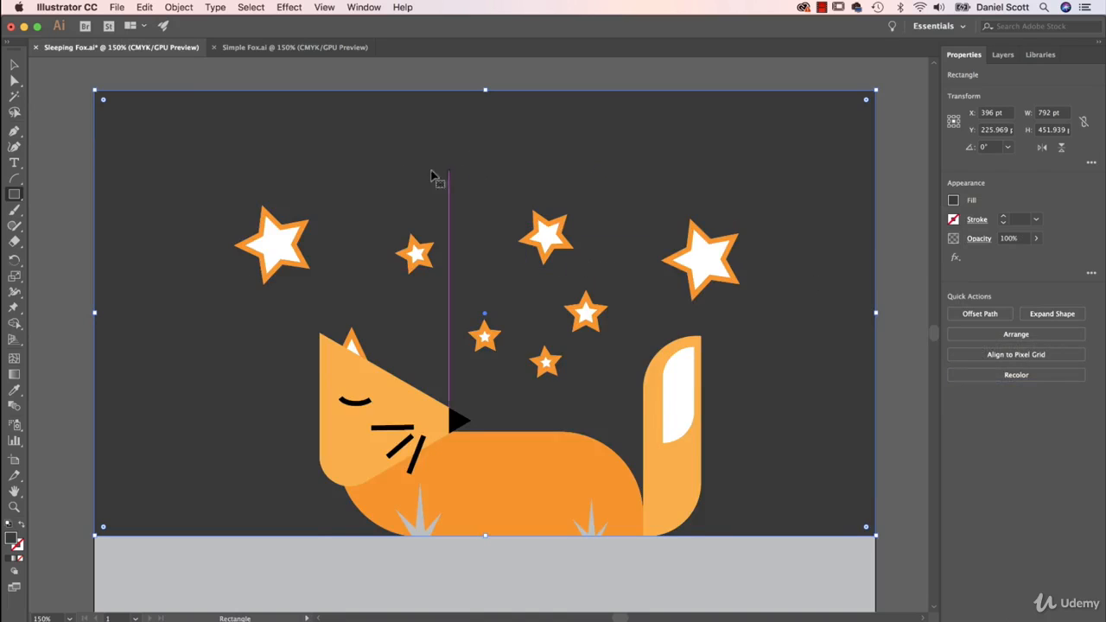
Select all seven stars above the fox and remove their orange stroke
key(v)
click(294, 234)
shift+click(417, 251)
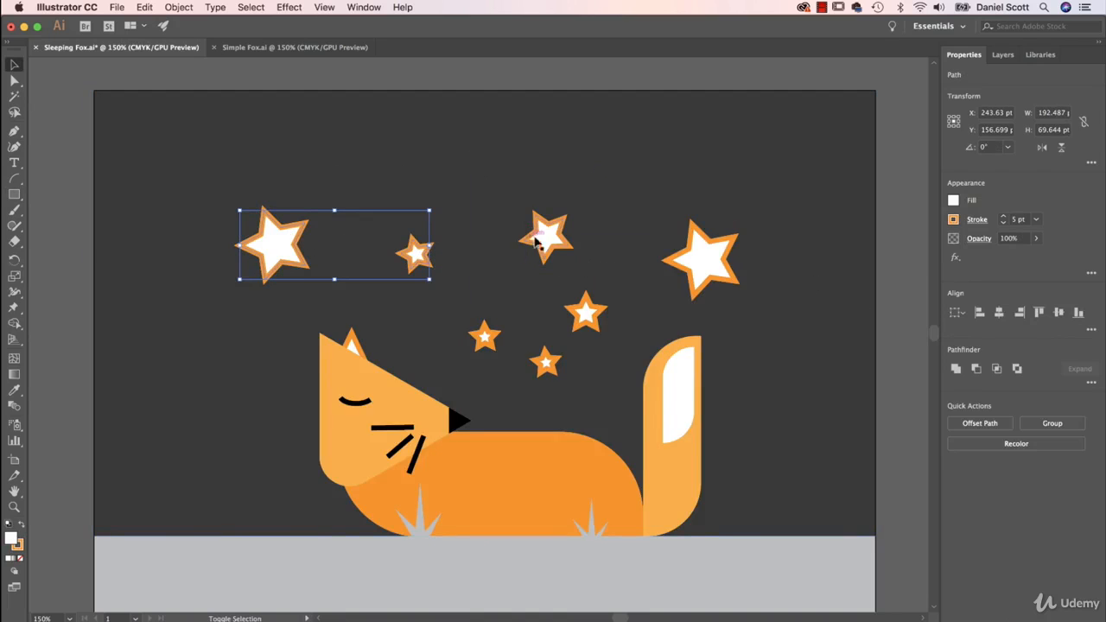
shift+click(543, 239)
shift+click(582, 315)
shift+click(546, 359)
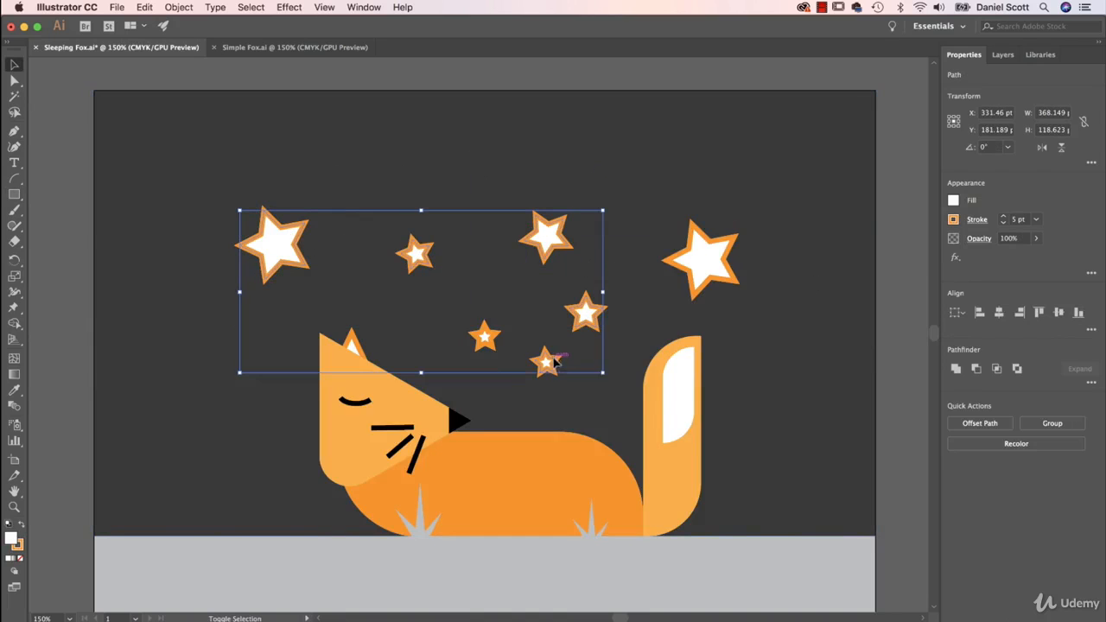
shift+click(483, 336)
shift+click(726, 253)
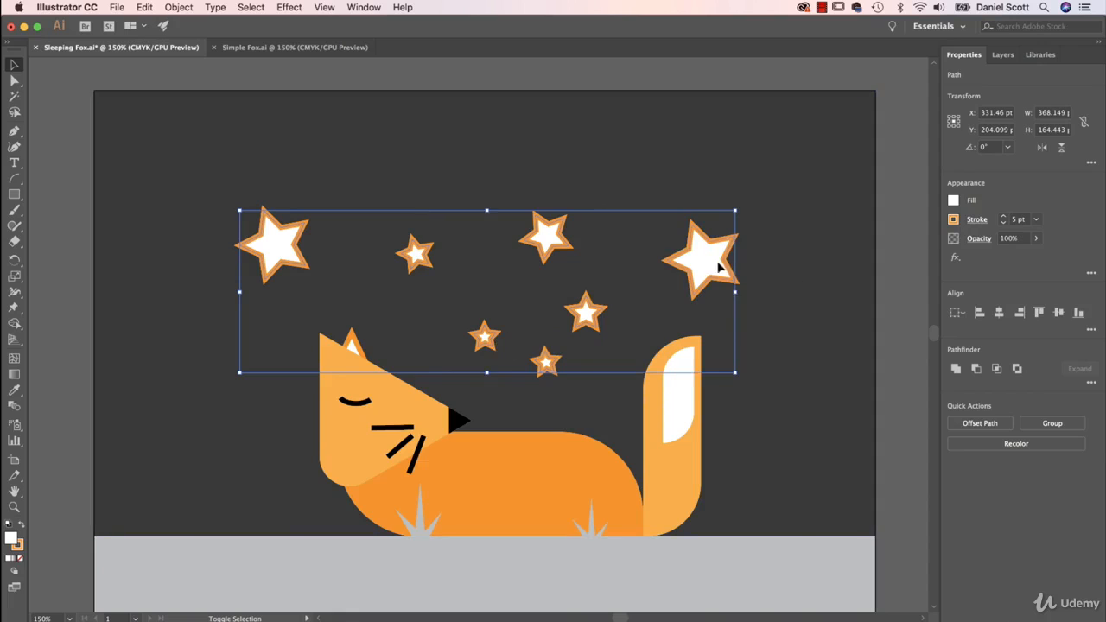
click(953, 220)
click(809, 267)
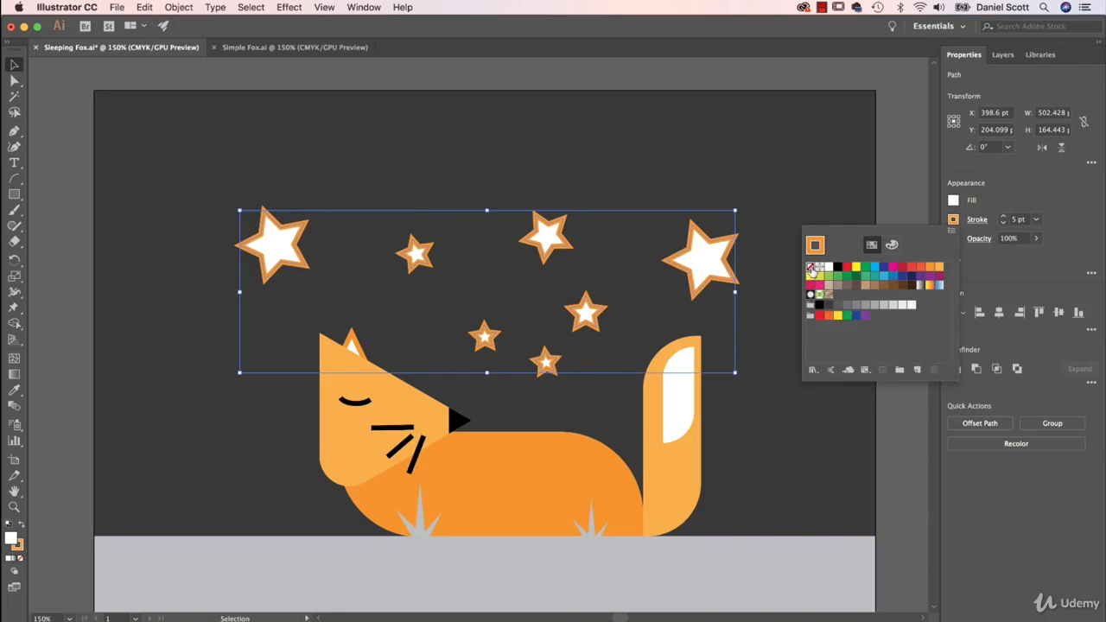
click(953, 220)
Fill the selected stars with the same light grey swatch as the ground and deselect them
click(953, 200)
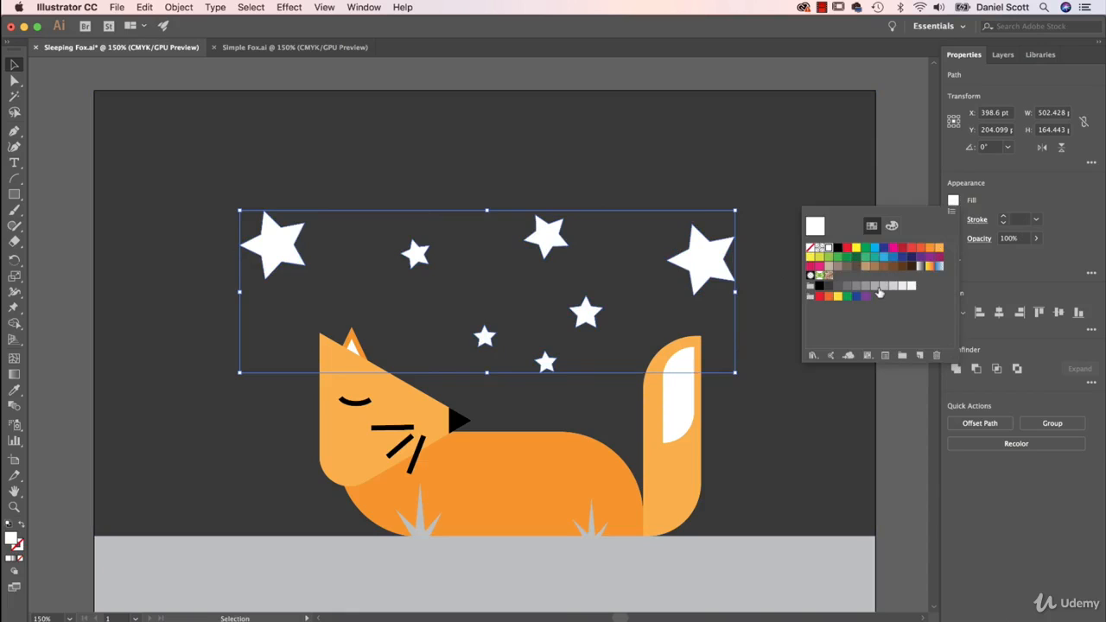
click(873, 287)
click(885, 287)
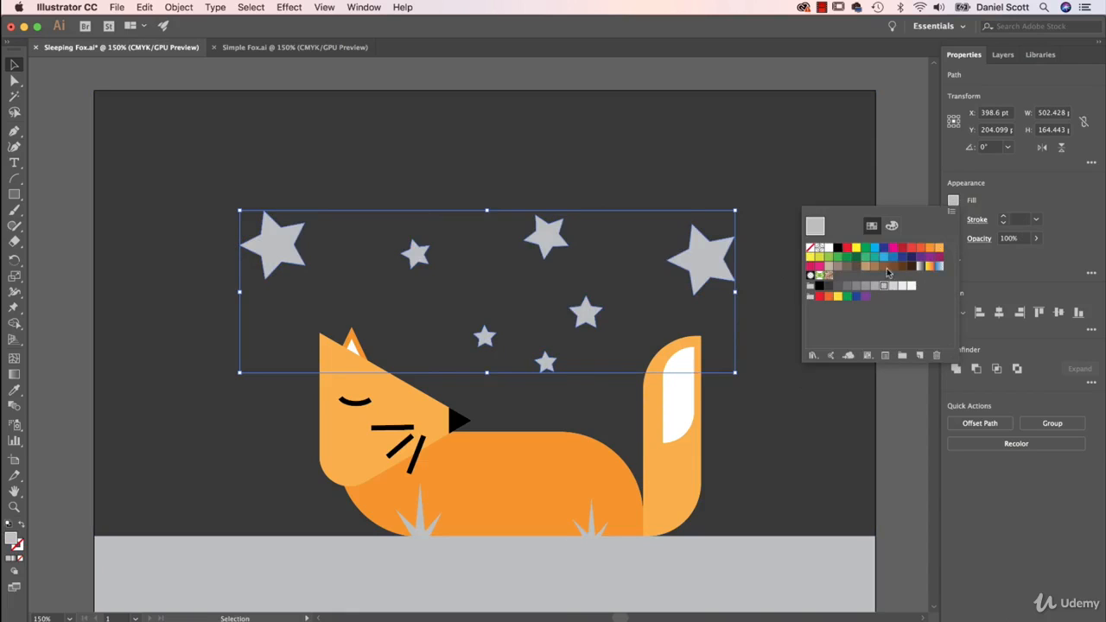
click(899, 161)
click(899, 161)
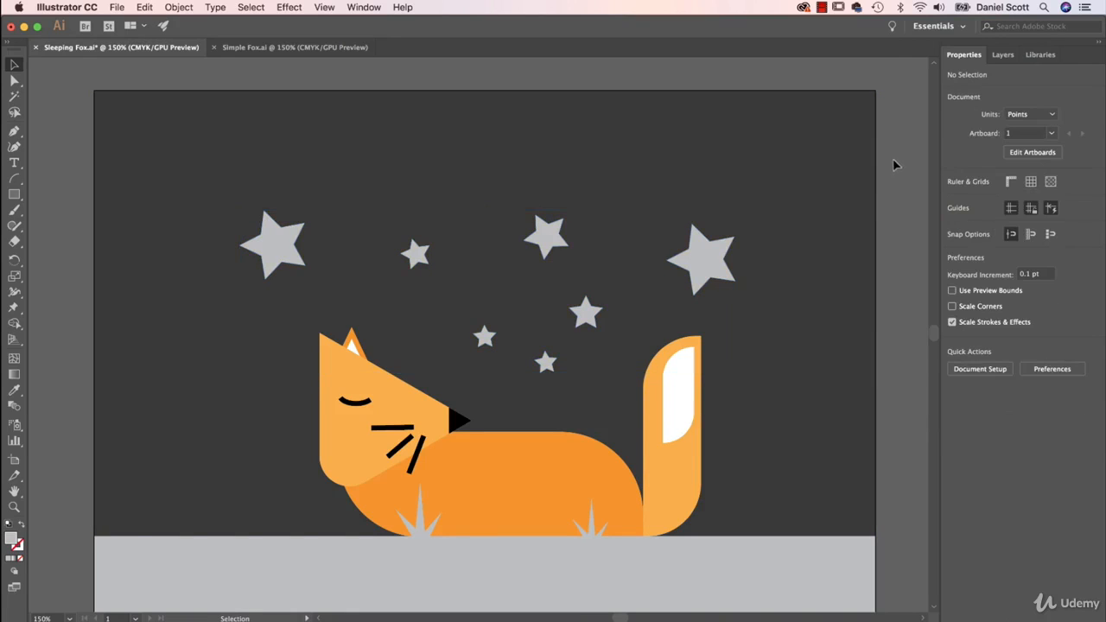
Hide Layer 1 and show the template sketch layer, then switch to the Finder preview of Rough Drawing.jpg to compare the sketches
drag(842, 267, 784, 227)
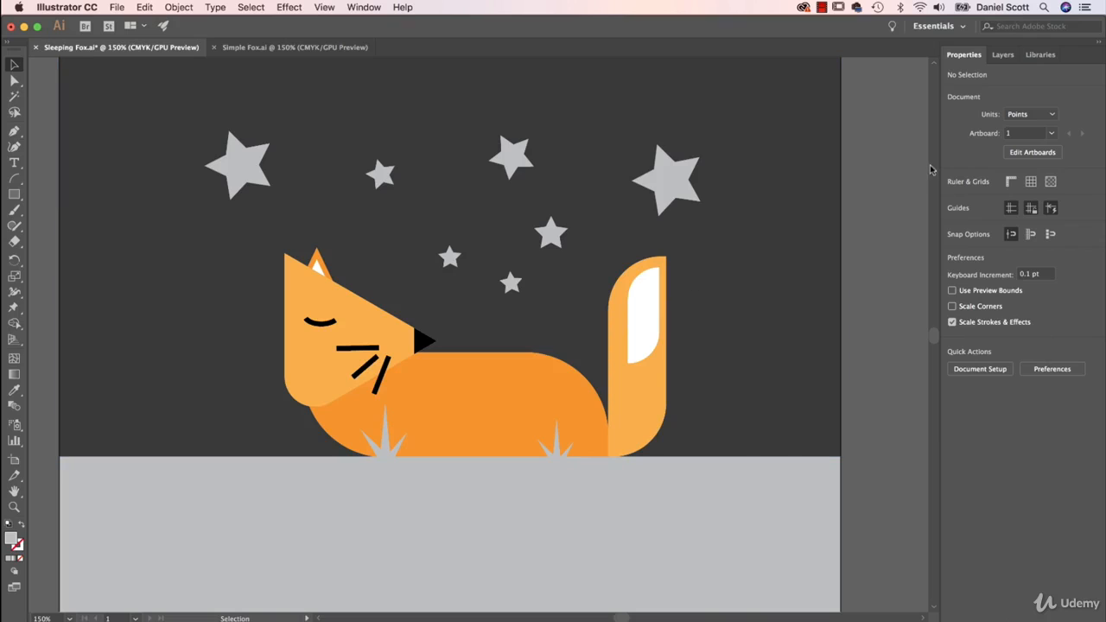
click(1002, 54)
click(951, 76)
click(951, 89)
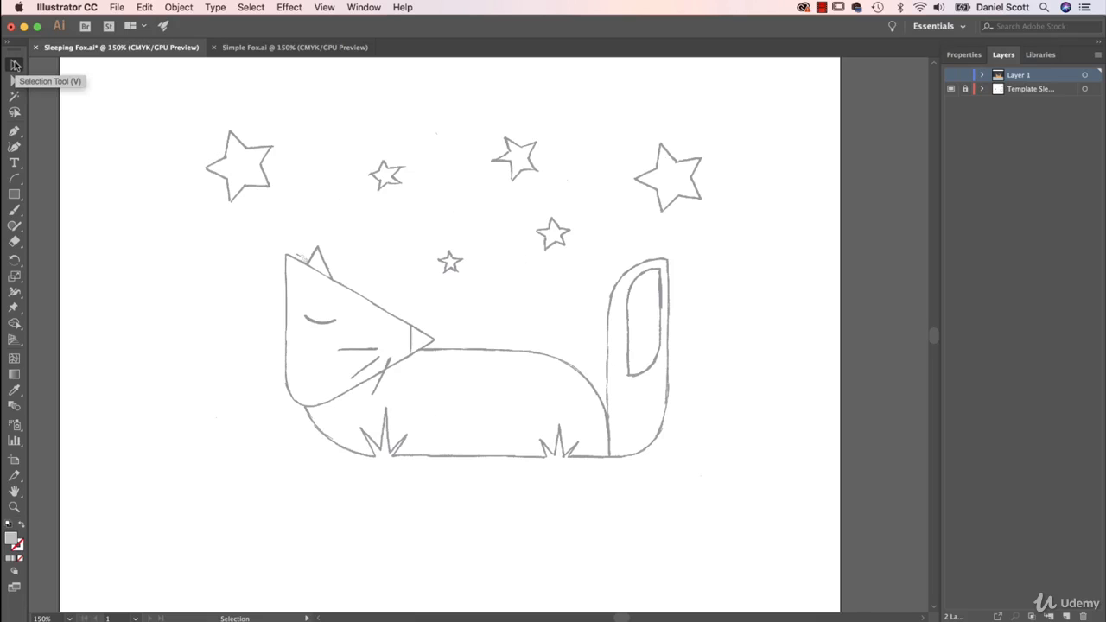
key(super+Tab)
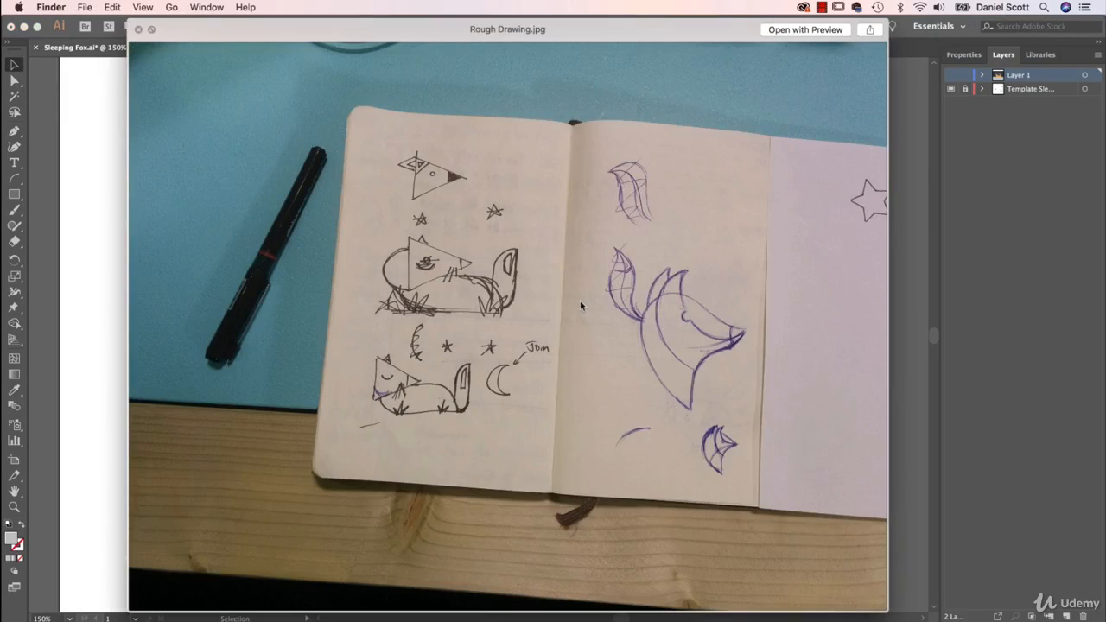